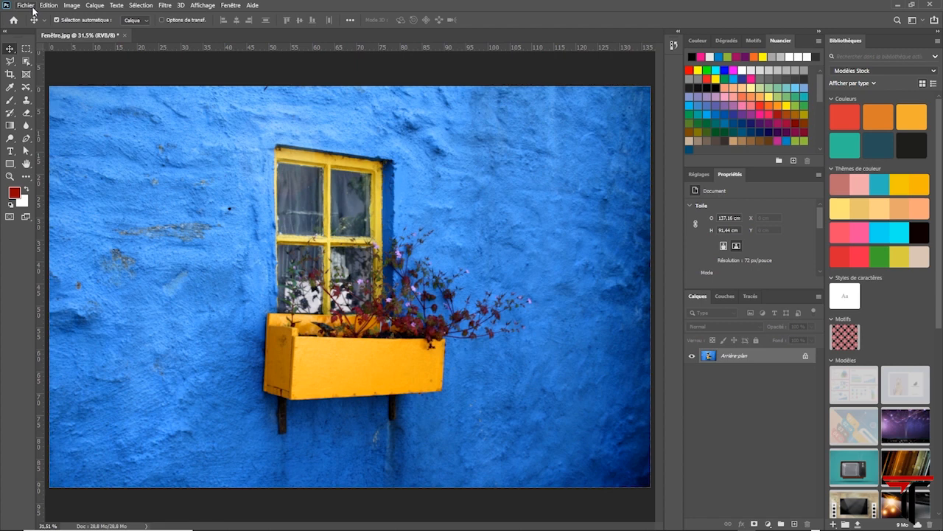
Step: Shift the hue of the yellows (Jaunes) towards red-orange with a Teinte/Saturation adjustment, recolouring the window frame and flower box
click(74, 6)
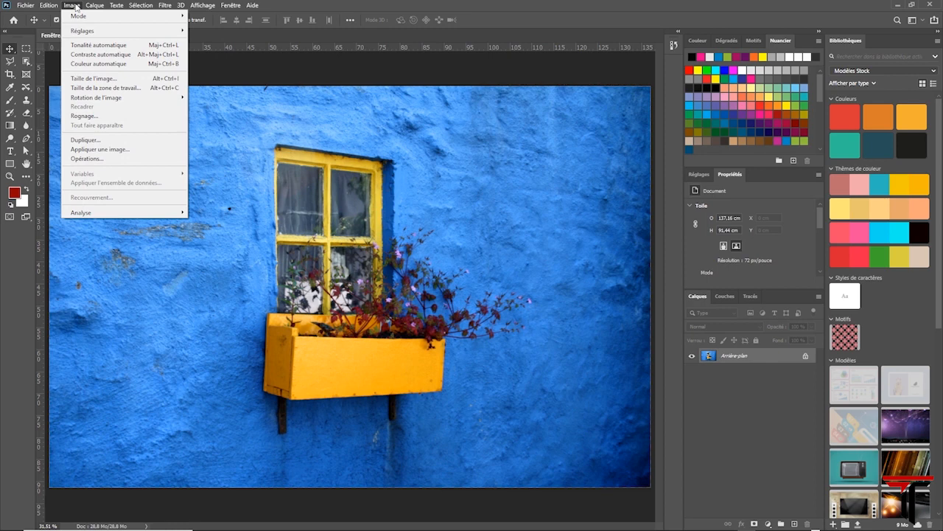
mouse_move(147, 31)
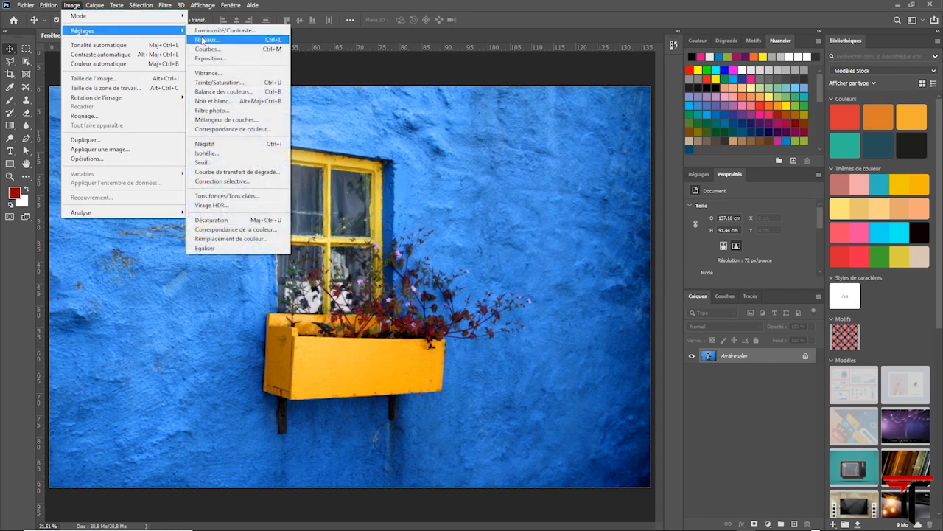
click(251, 82)
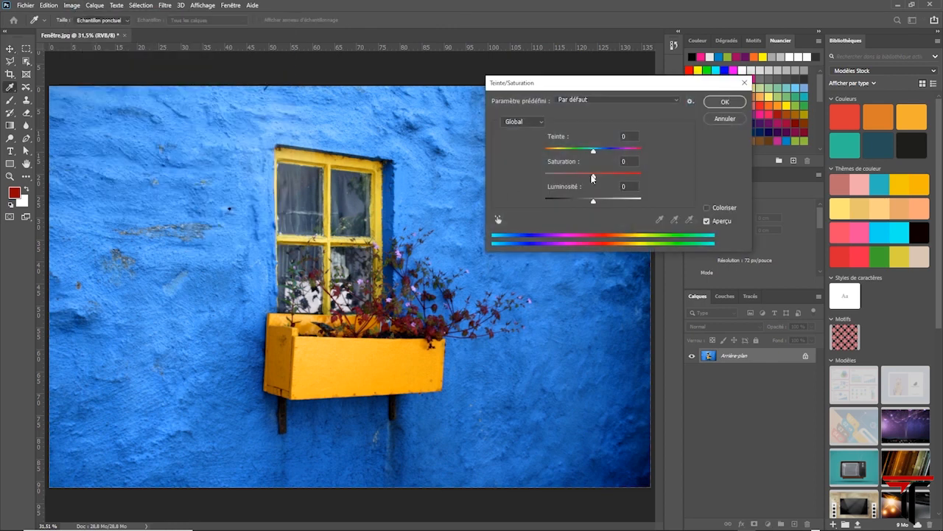
click(537, 122)
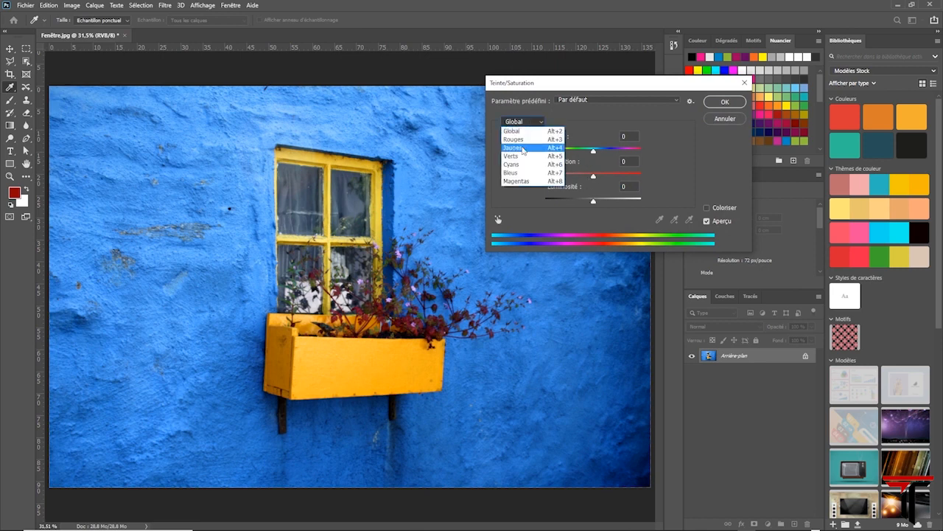
click(522, 148)
drag(593, 152, 574, 151)
click(719, 101)
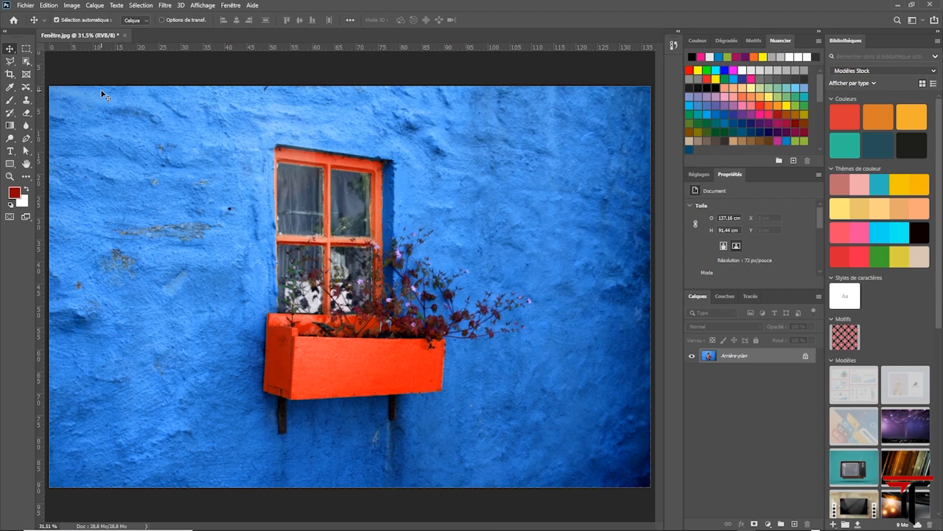
click(30, 6)
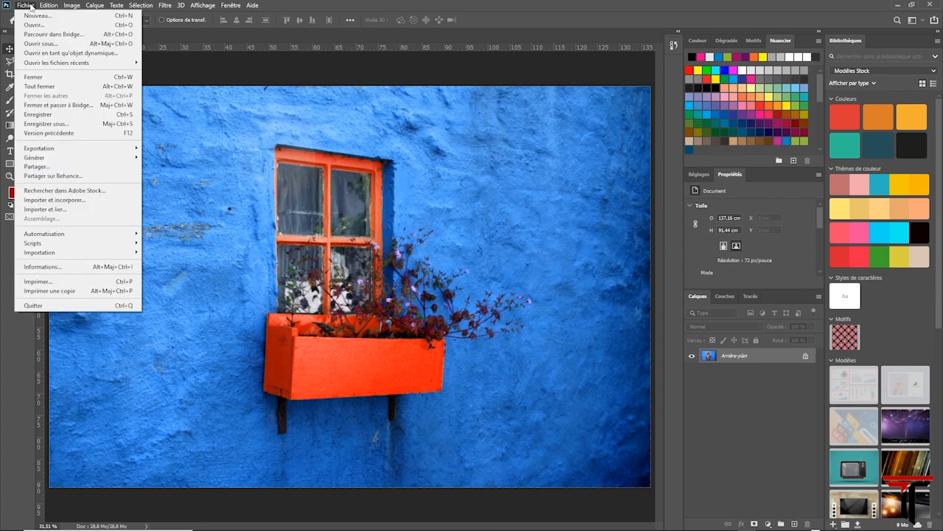
click(72, 124)
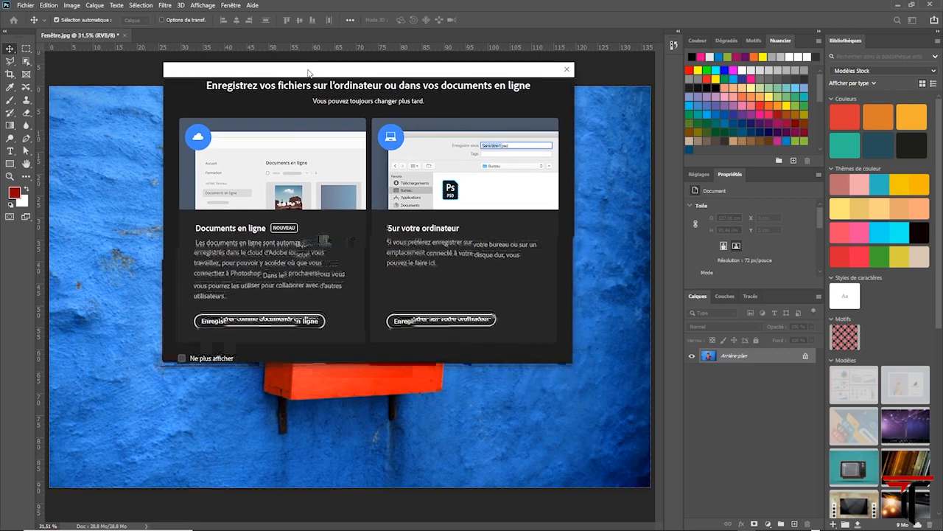
drag(326, 72, 356, 68)
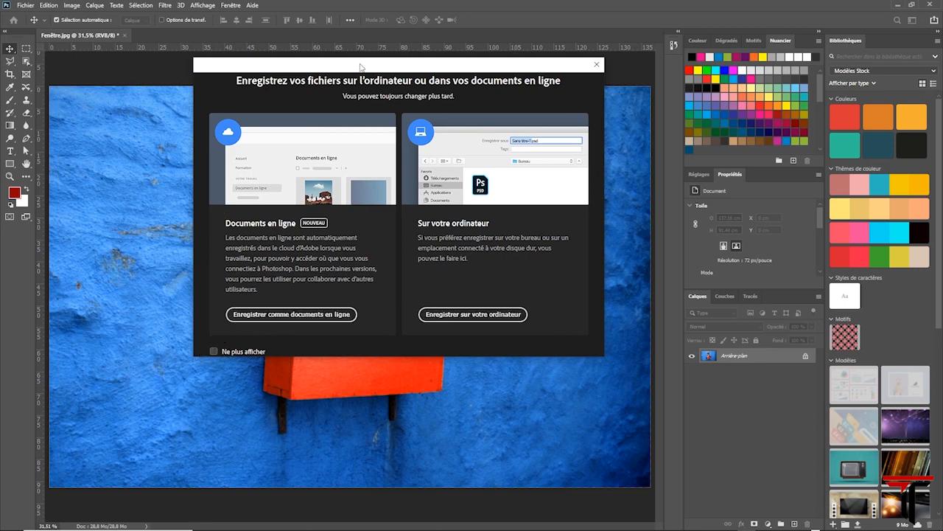
drag(360, 67, 359, 60)
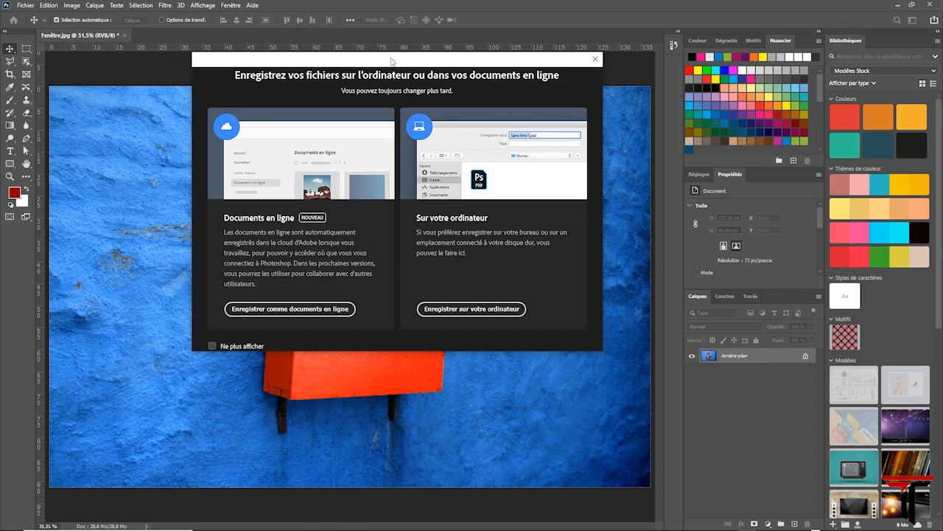
drag(392, 61, 389, 49)
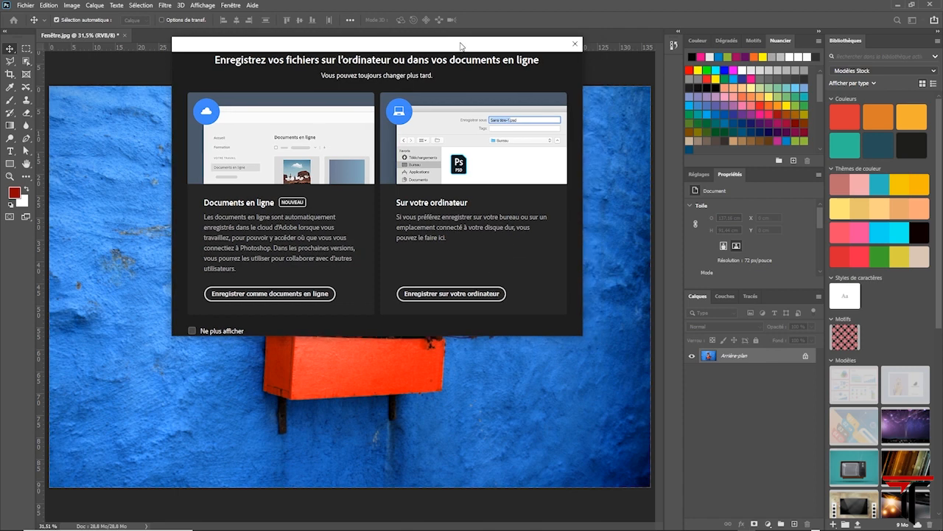
click(466, 296)
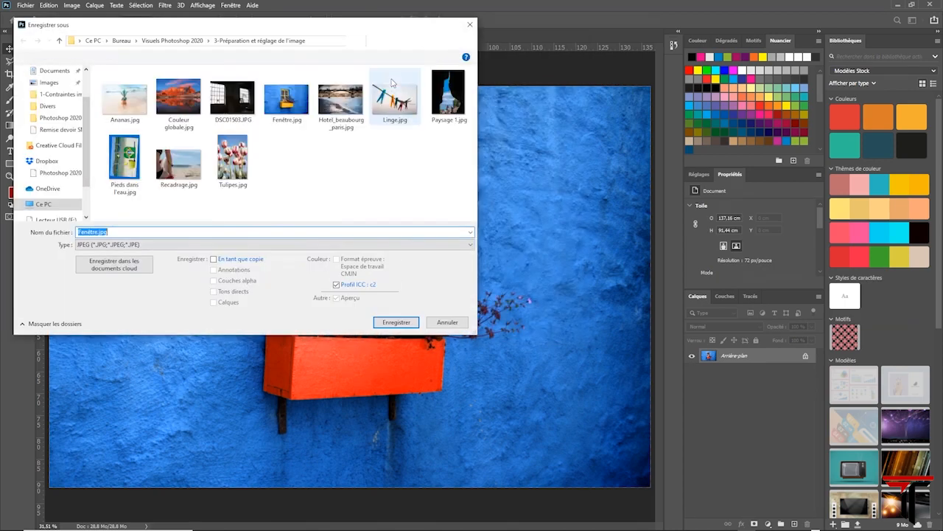
scroll(53, 93, up, 2)
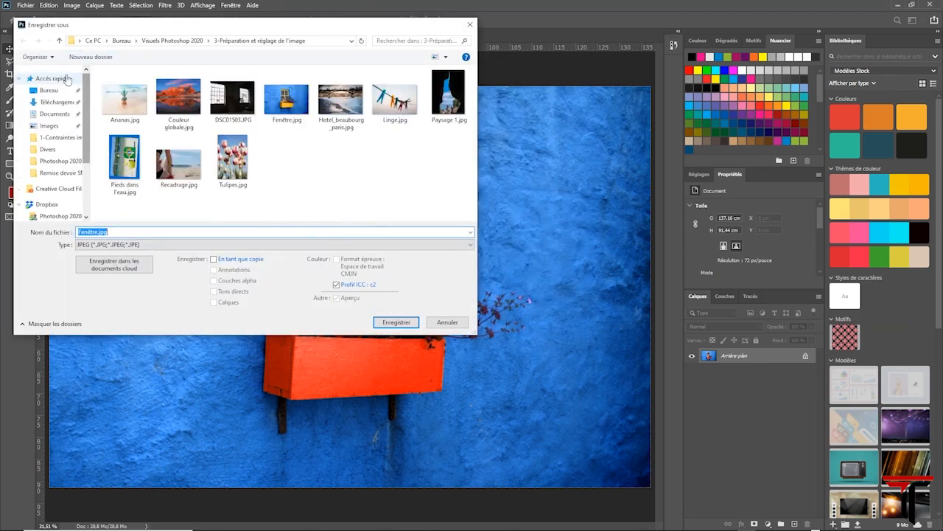
click(50, 91)
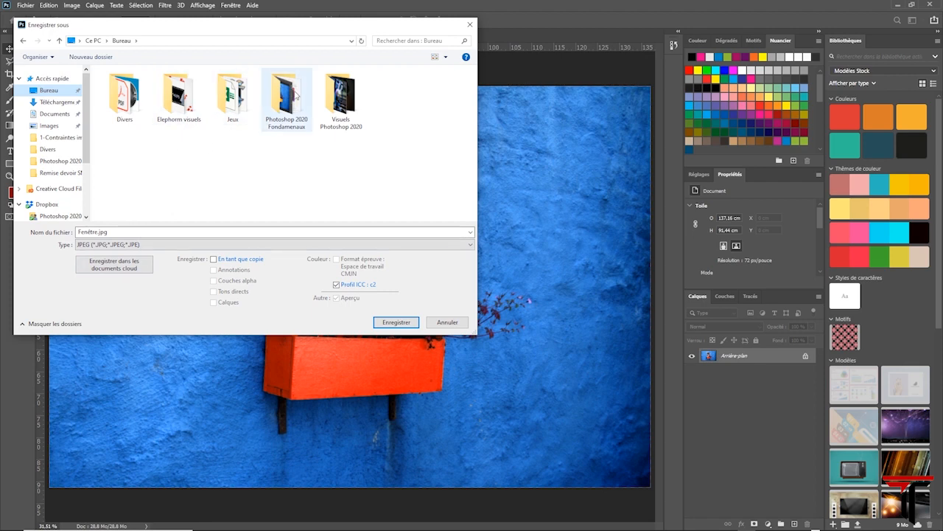
click(341, 92)
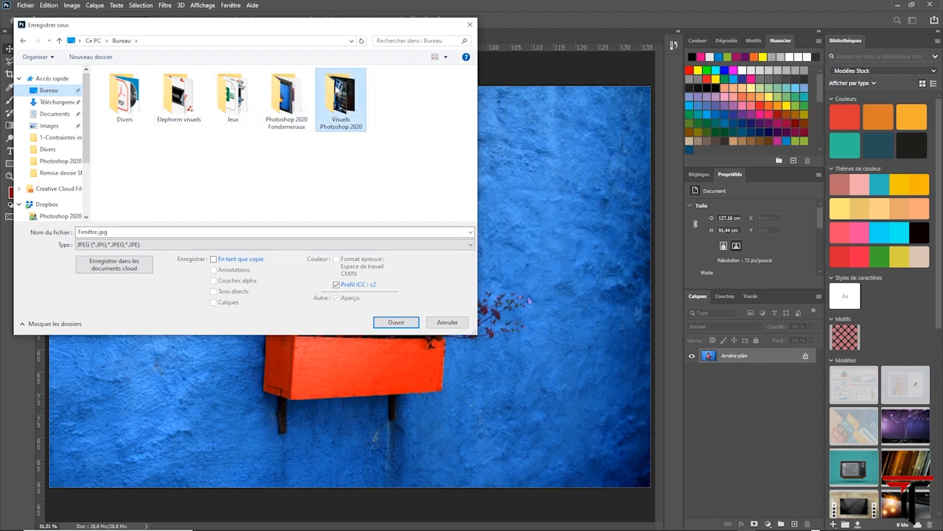
double_click(336, 88)
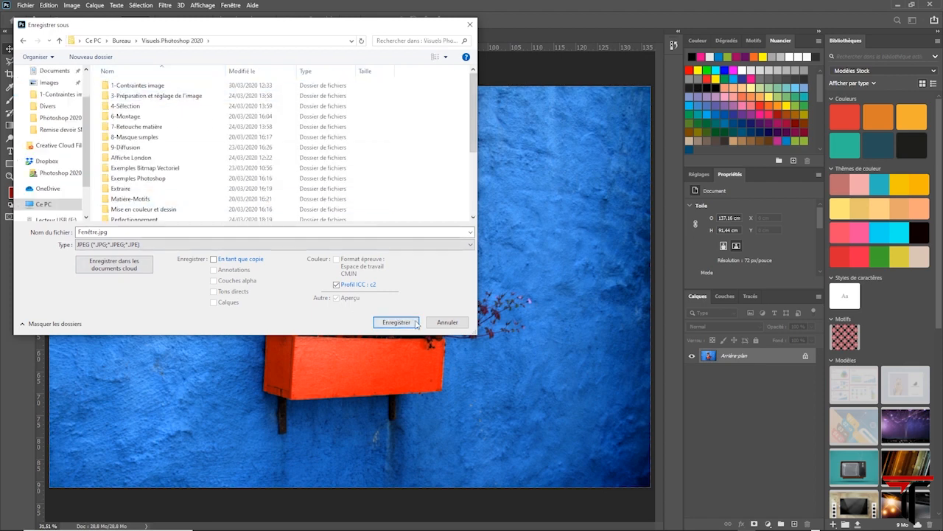
click(447, 322)
Step: Start saving a copy of the image as an online document instead of on the computer
click(26, 5)
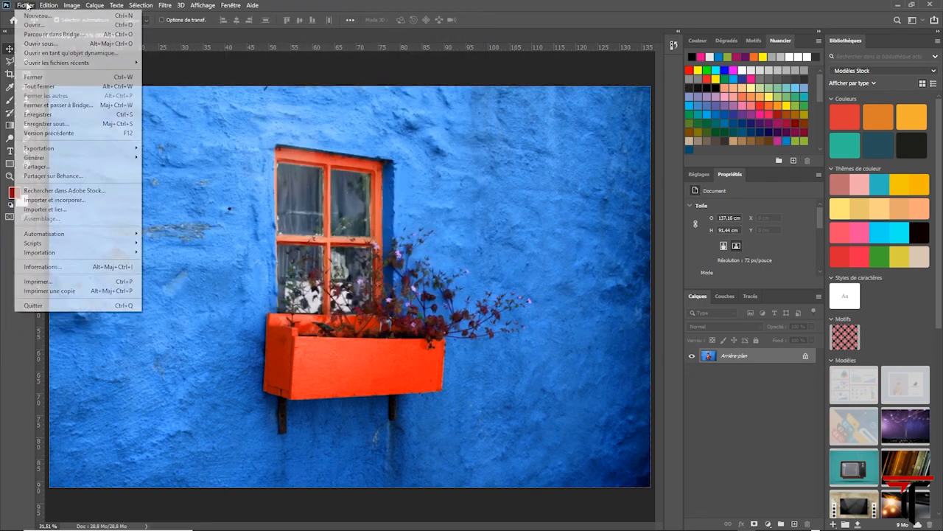
click(45, 123)
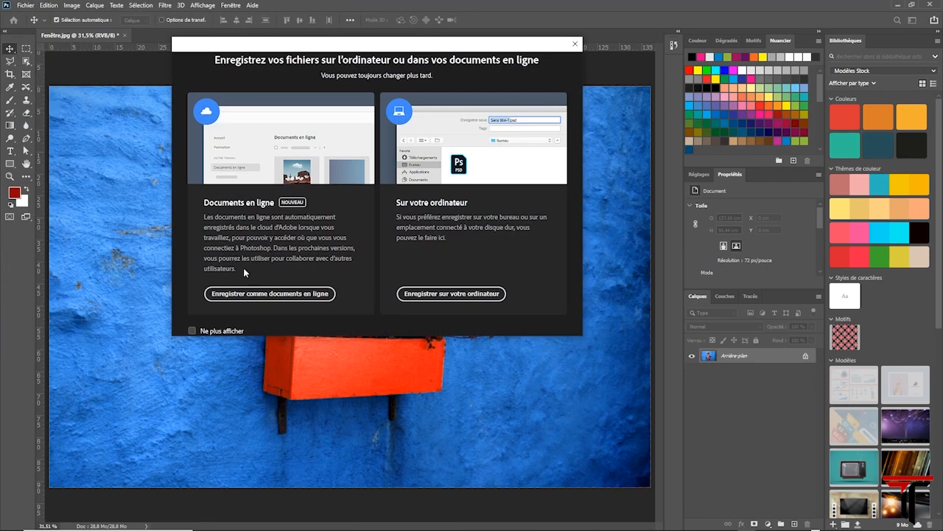
click(314, 299)
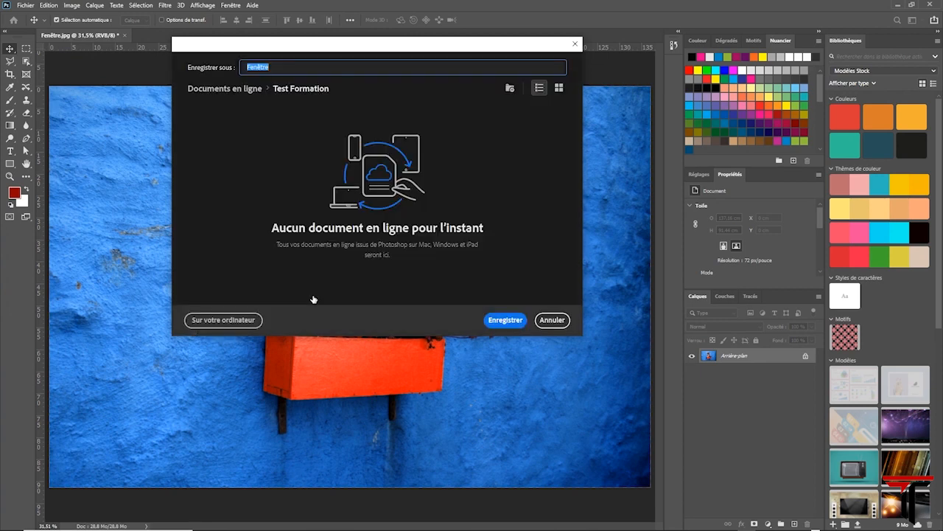
drag(367, 48, 339, 48)
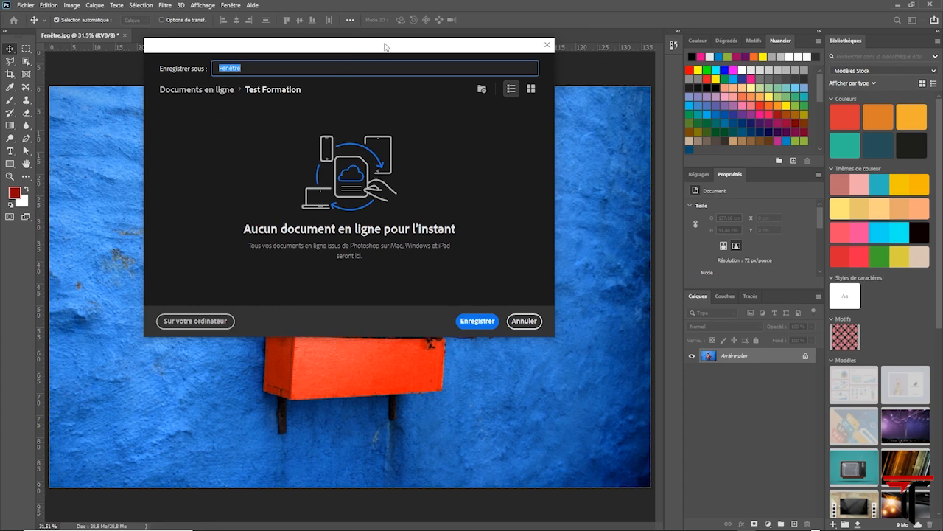
drag(384, 48, 375, 49)
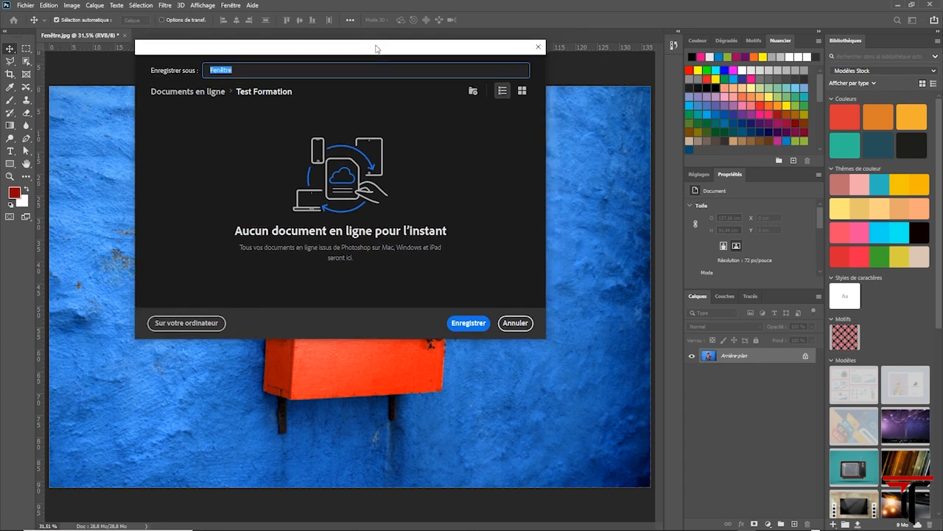
Step: Create a folder named "Test formation docs en ligne" inside the online folder Test Formation
click(475, 92)
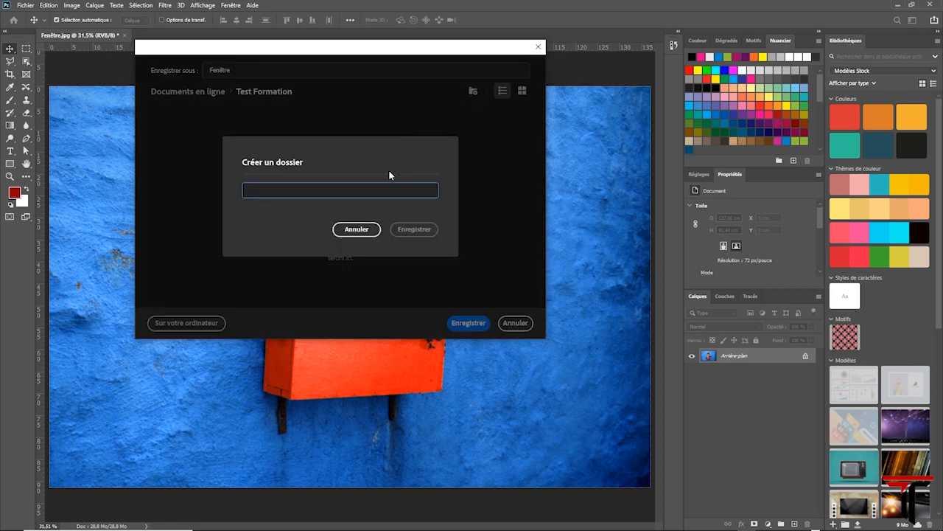
text(Te)
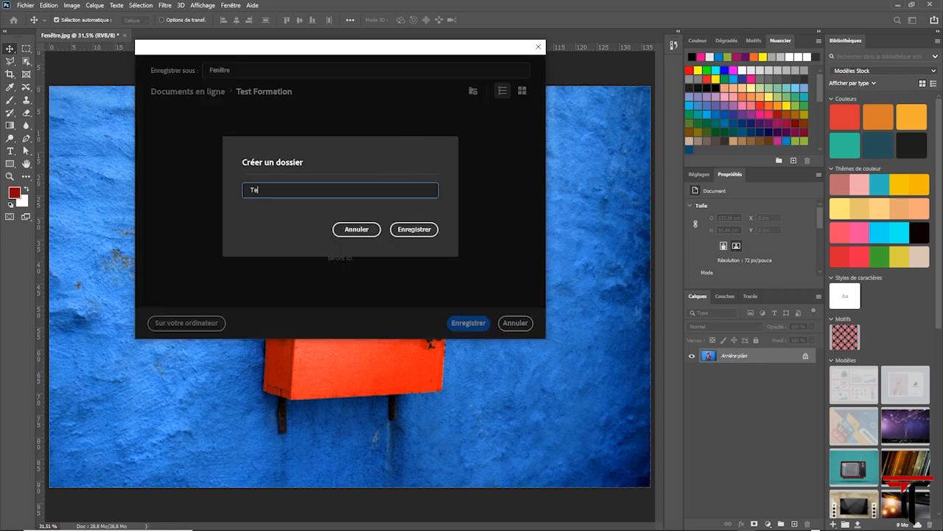
text(st formation docqs)
key(BackSpace)
key(BackSpace)
text(s)
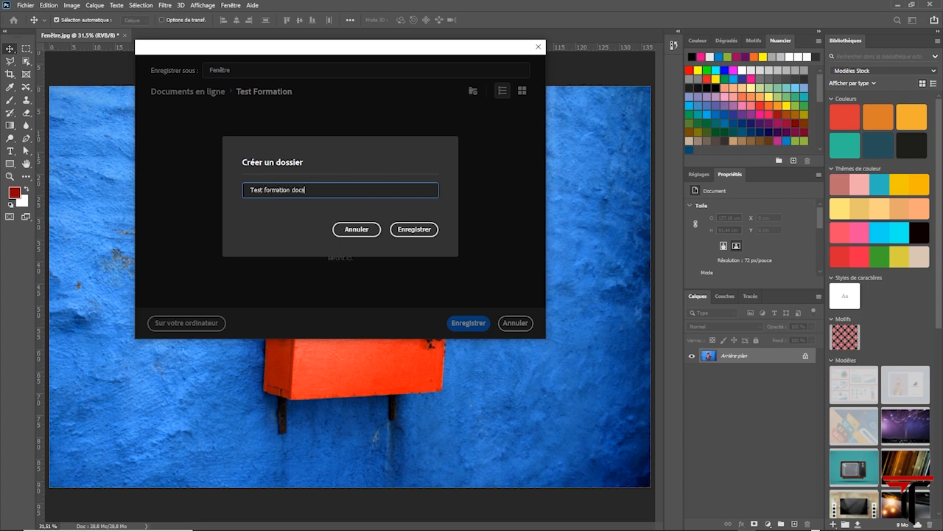
text( en ligne)
click(424, 229)
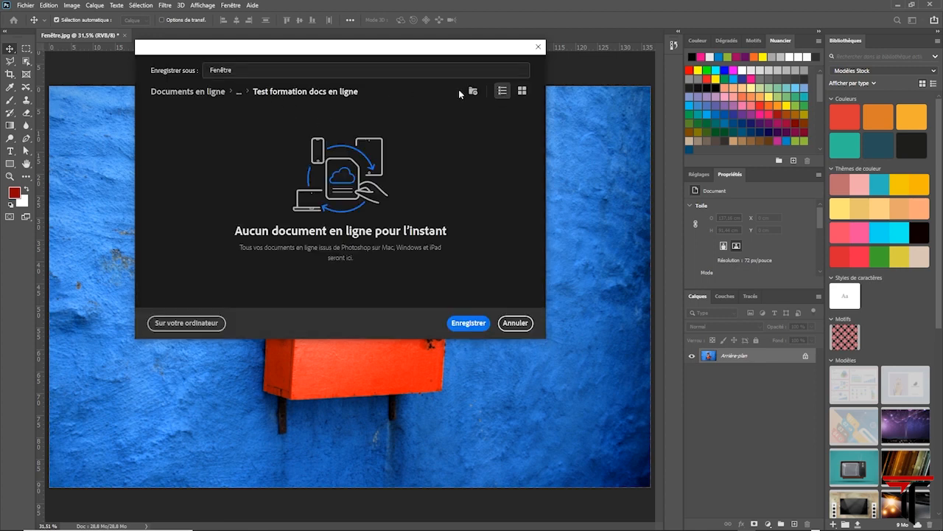
Step: Examine the contents of the parent folder Test Formation as thumbnails and as a list
click(236, 92)
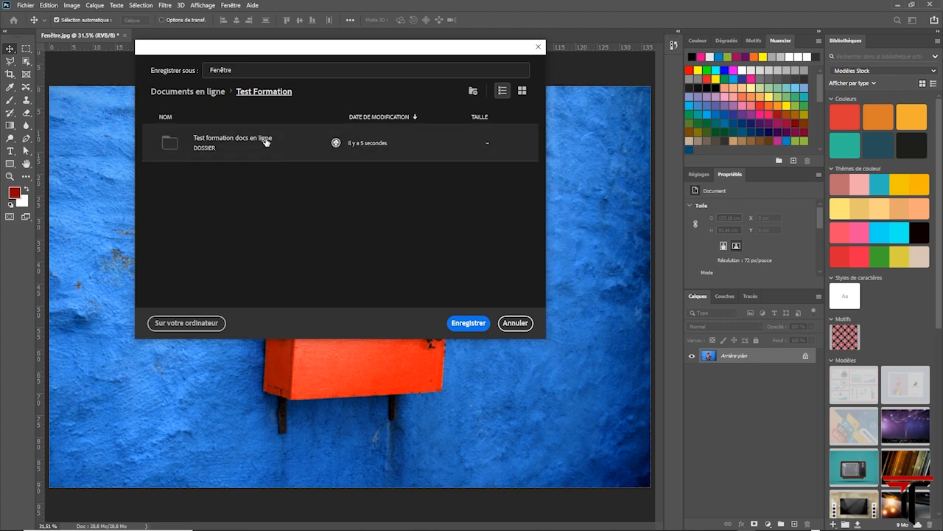
click(523, 91)
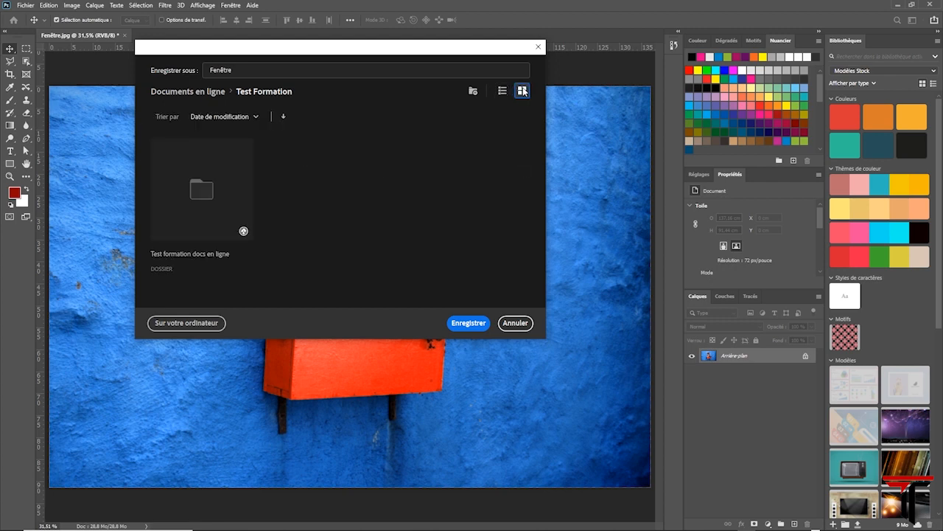
click(503, 91)
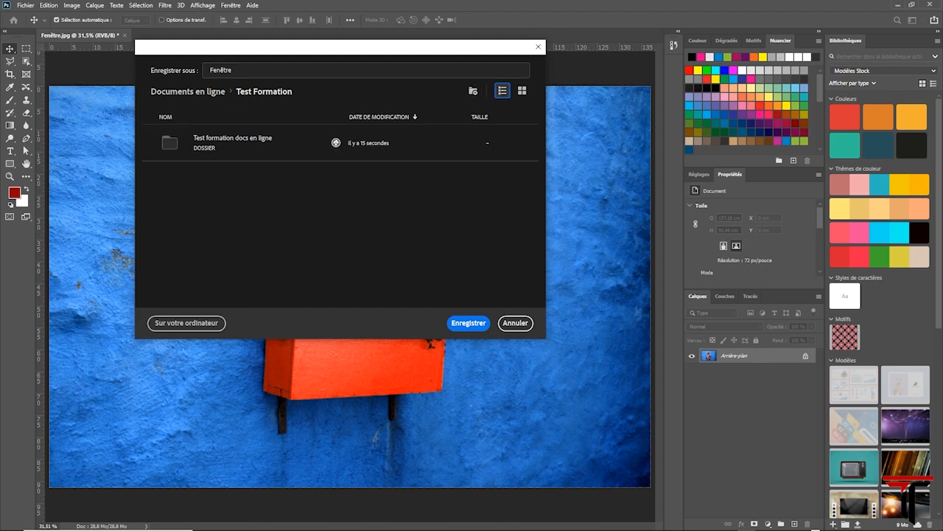
Step: Save the online document as "Ma nouvelle fenêtre modifiée" in the folder "Test formation docs en ligne"
click(234, 70)
double_click(235, 70)
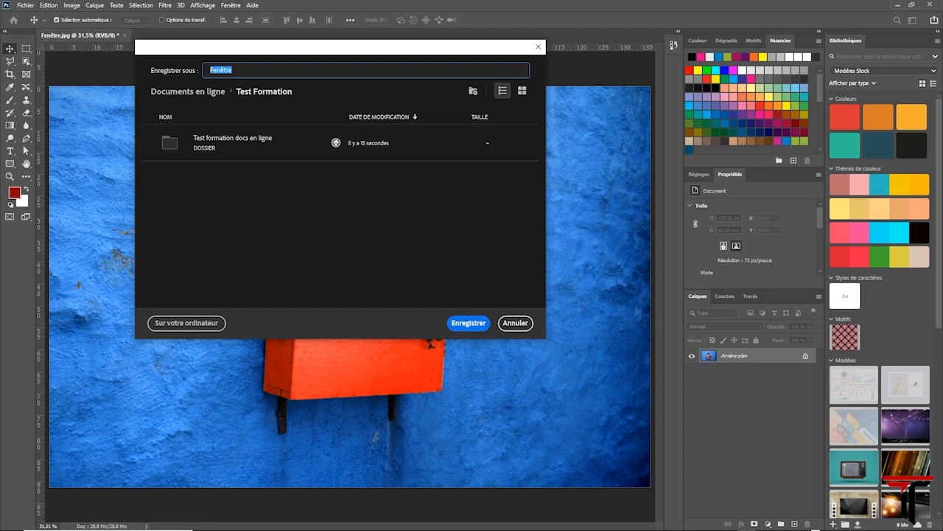
text(Ma nouvelle fenêtre mo)
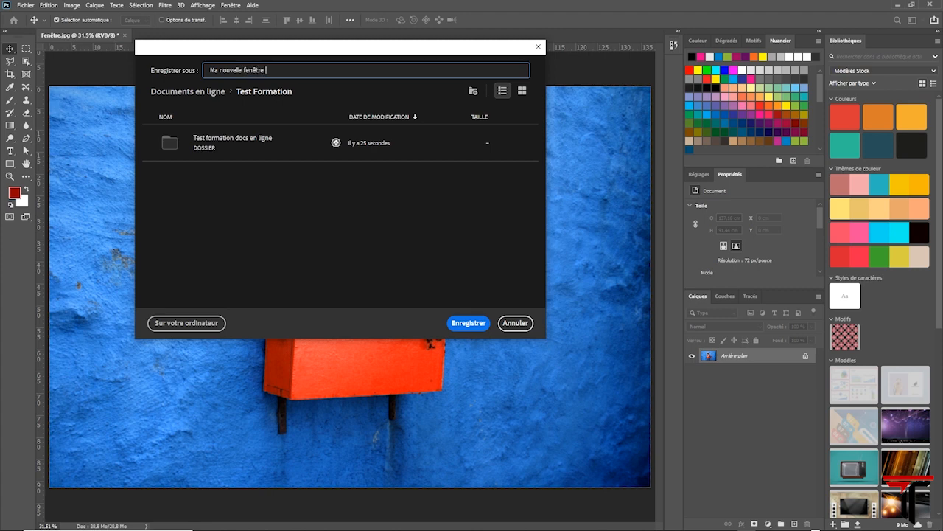
text(difiée)
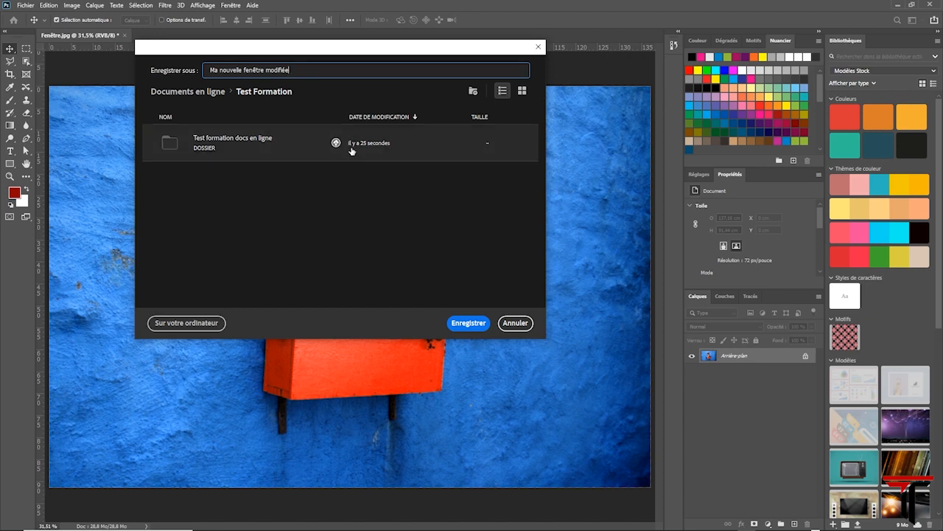
double_click(241, 143)
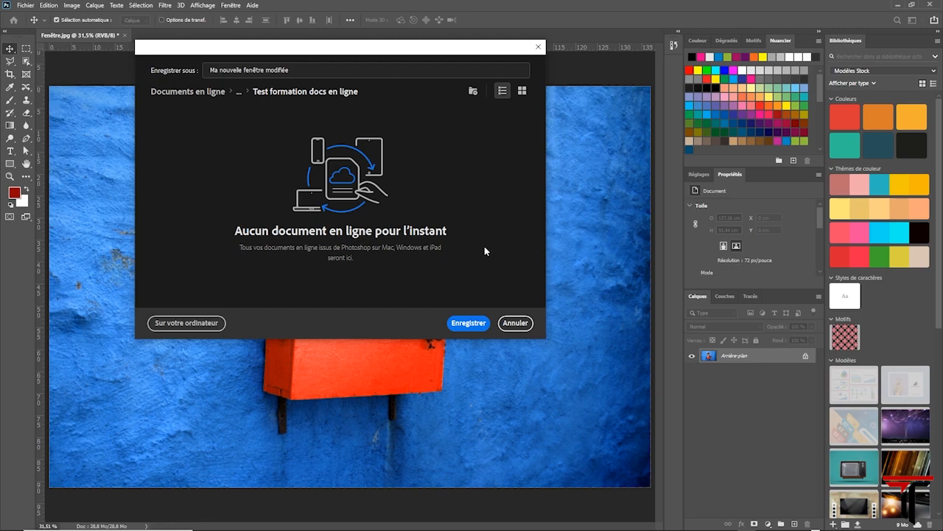
click(480, 324)
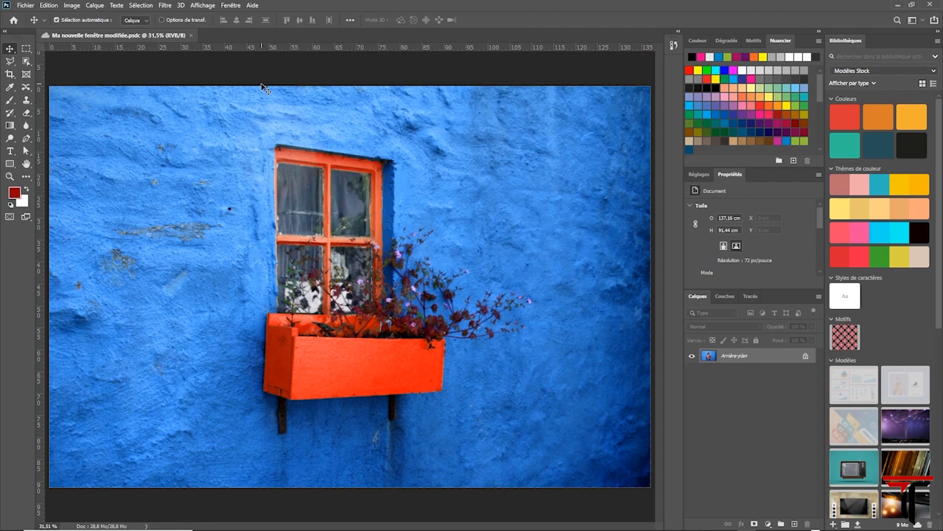
Step: Browse the online documents up to the parent folder Test Formation and back into "Test formation docs en ligne"
click(28, 6)
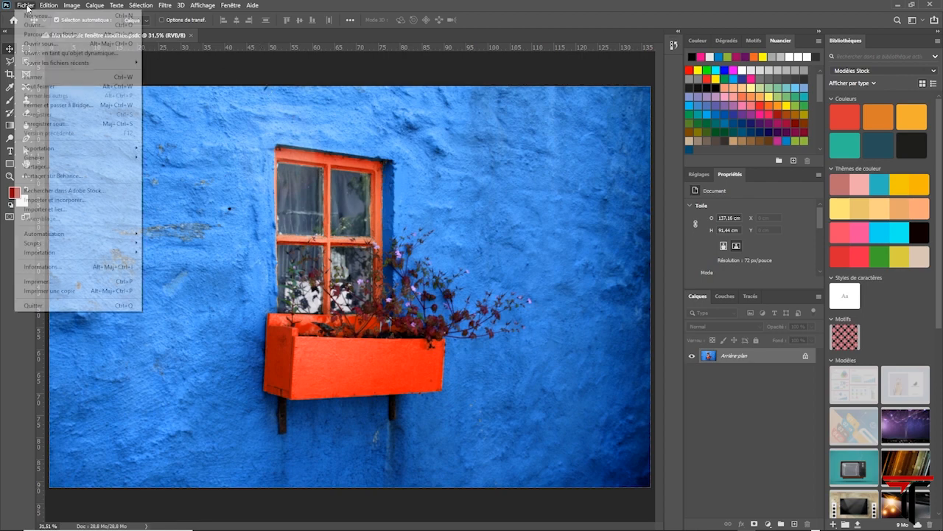
click(35, 25)
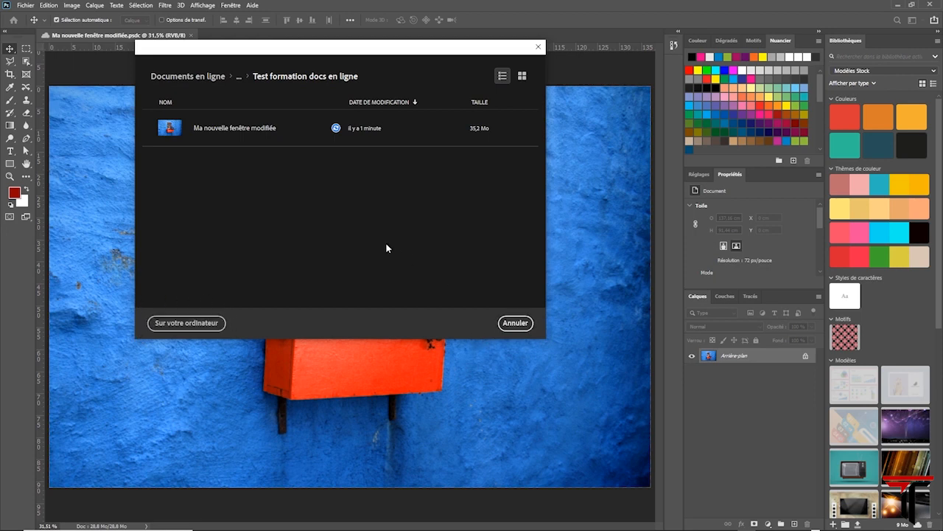
click(238, 79)
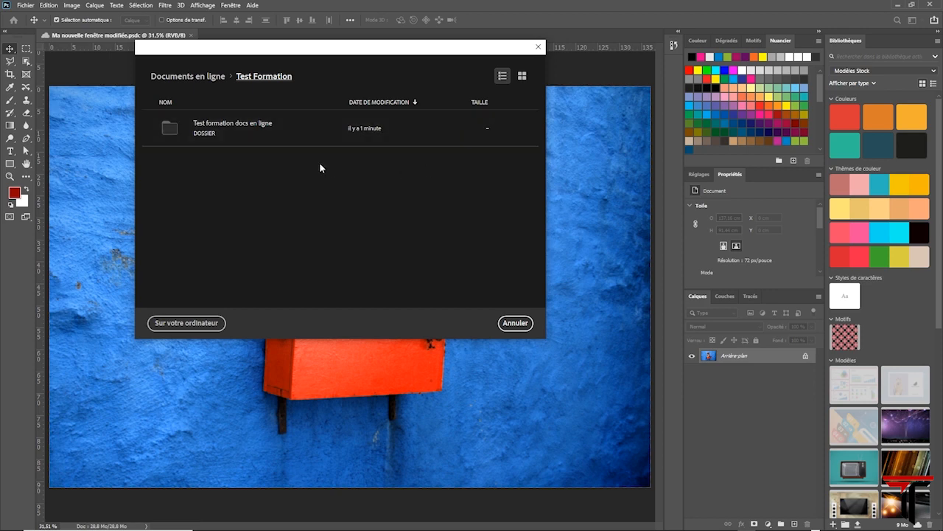
drag(395, 47, 377, 65)
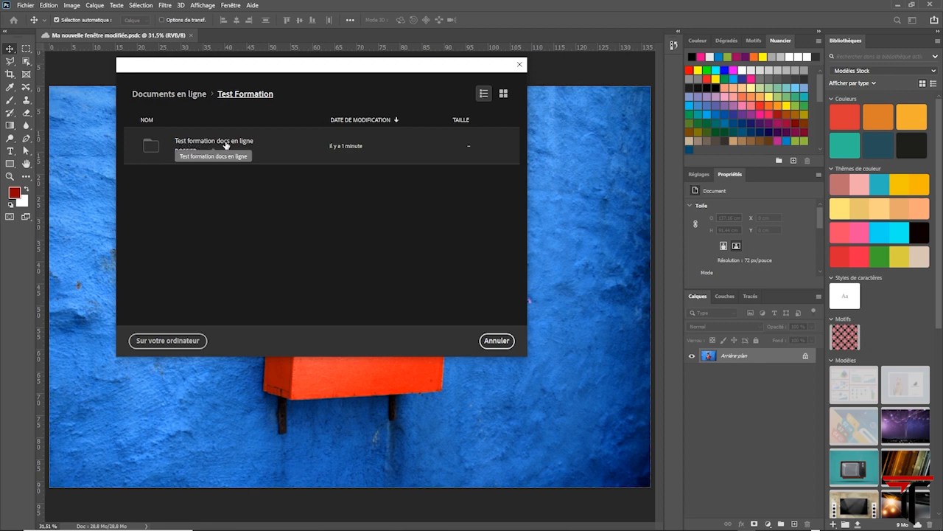
double_click(182, 149)
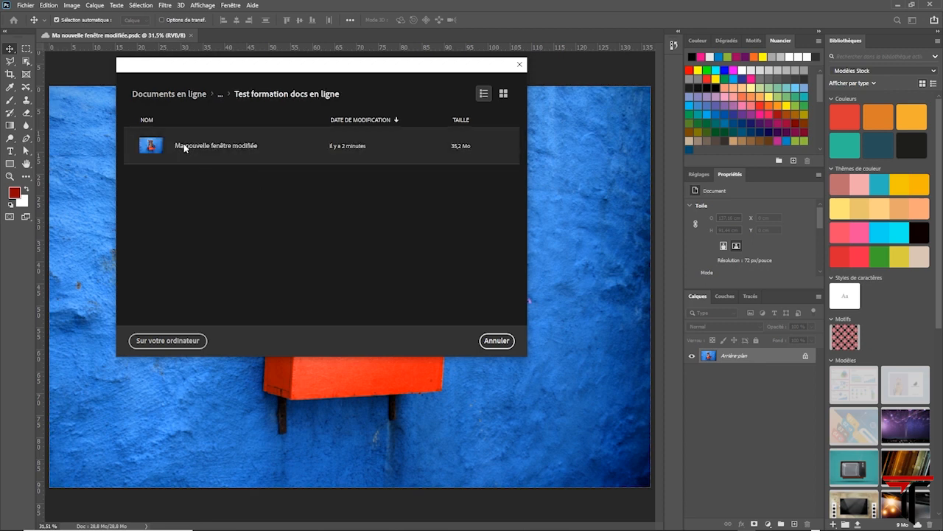
Step: Compare the folder's contents as a list and as thumbnails, and open "Ma nouvelle fenêtre modifiée" from the thumbnails
click(502, 98)
click(484, 93)
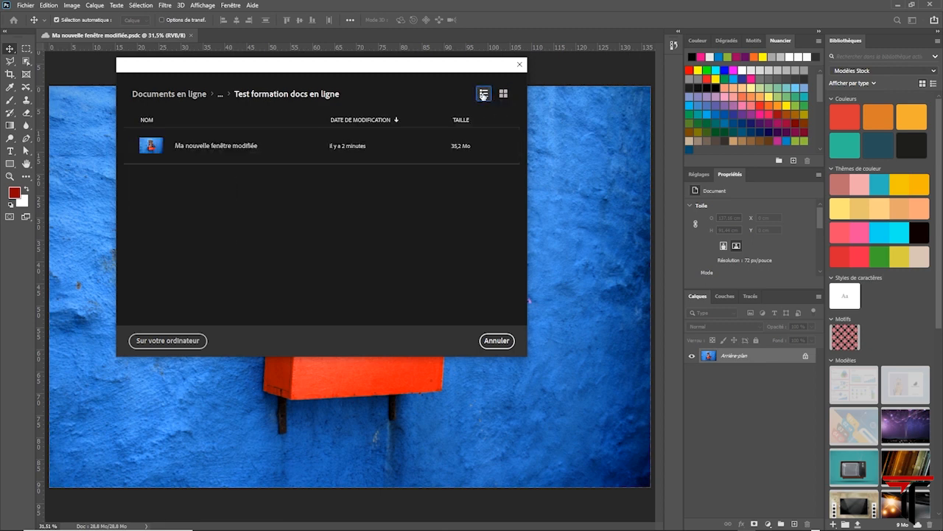
click(503, 94)
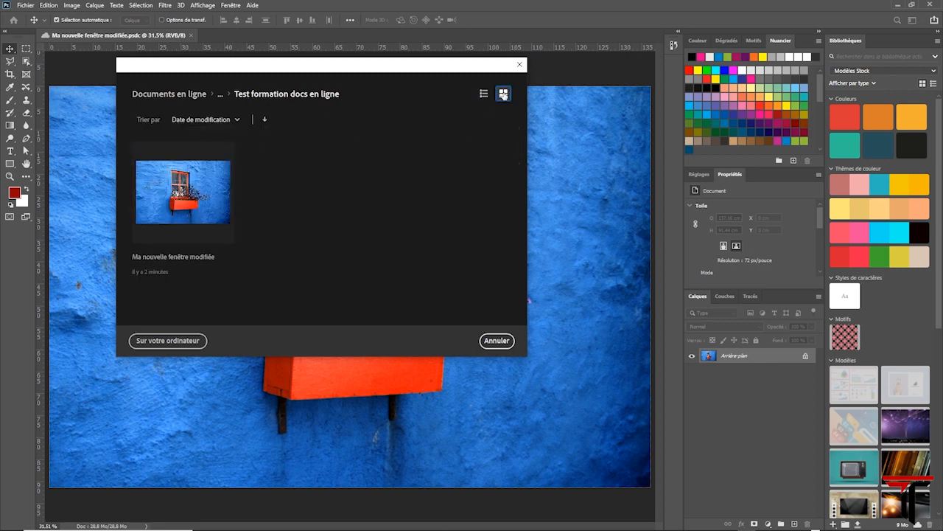
click(484, 94)
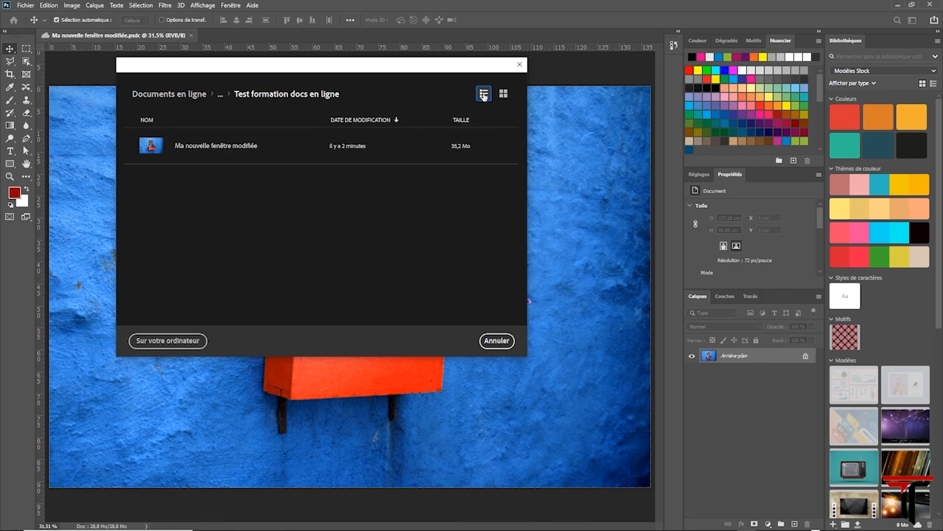
click(503, 94)
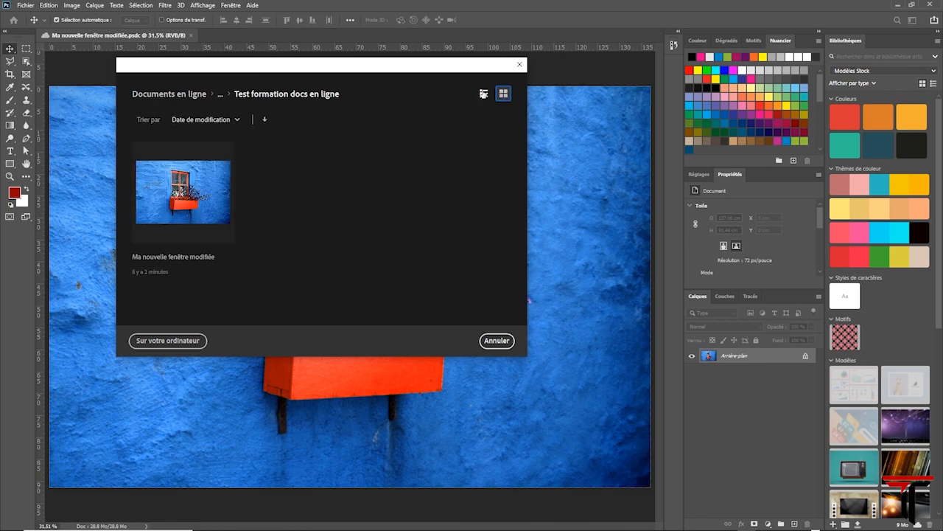
click(484, 94)
click(503, 94)
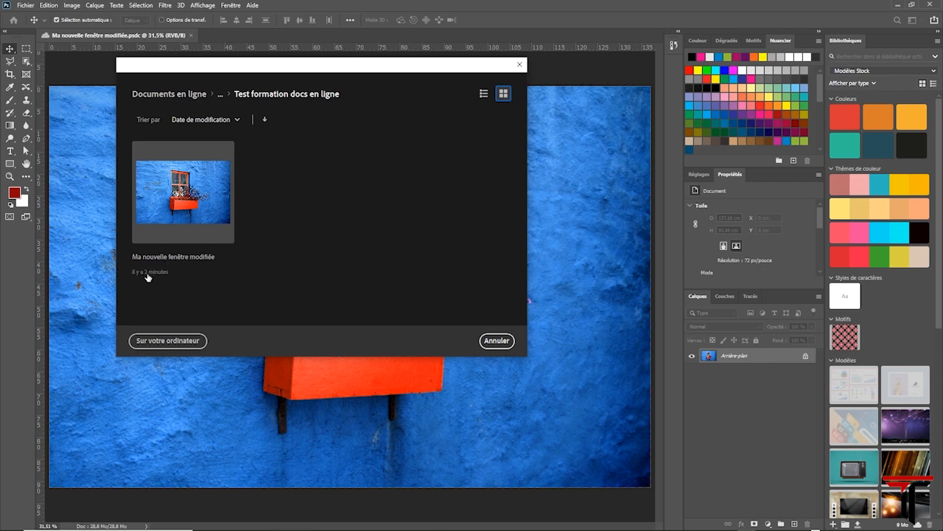
click(196, 174)
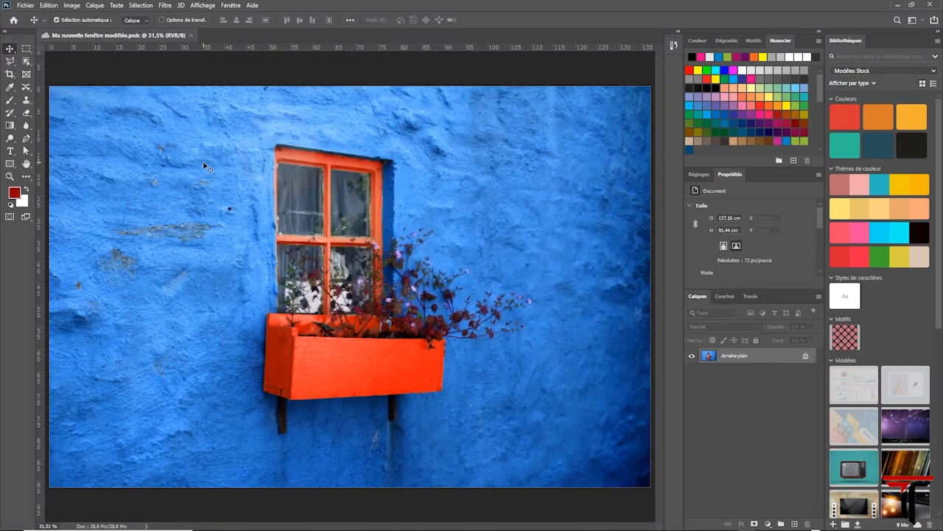
Step: Close the window image and call up the online documents from the home screen, then cancel opening a file
click(190, 35)
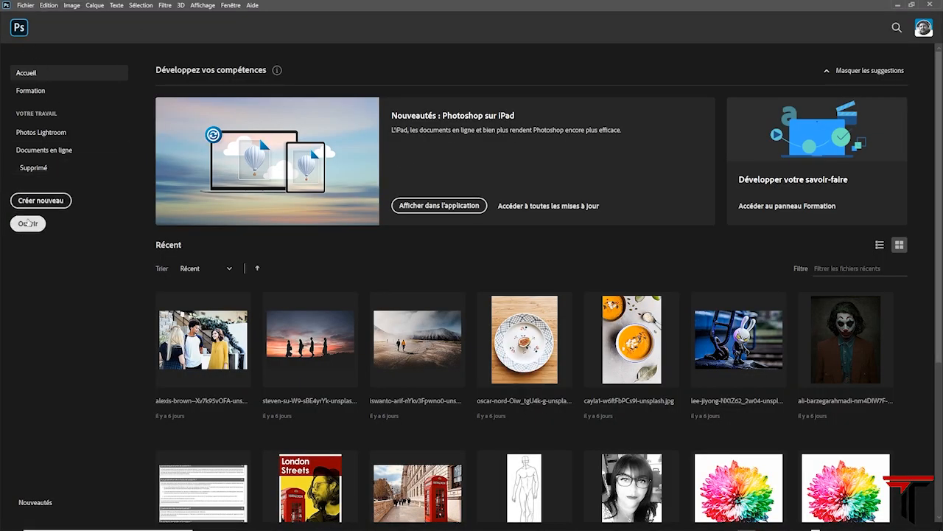
click(30, 225)
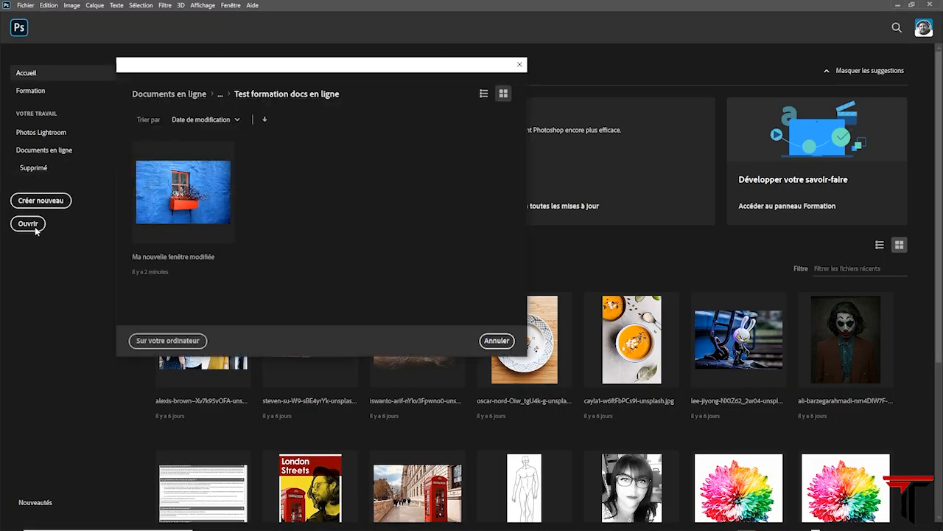
click(499, 339)
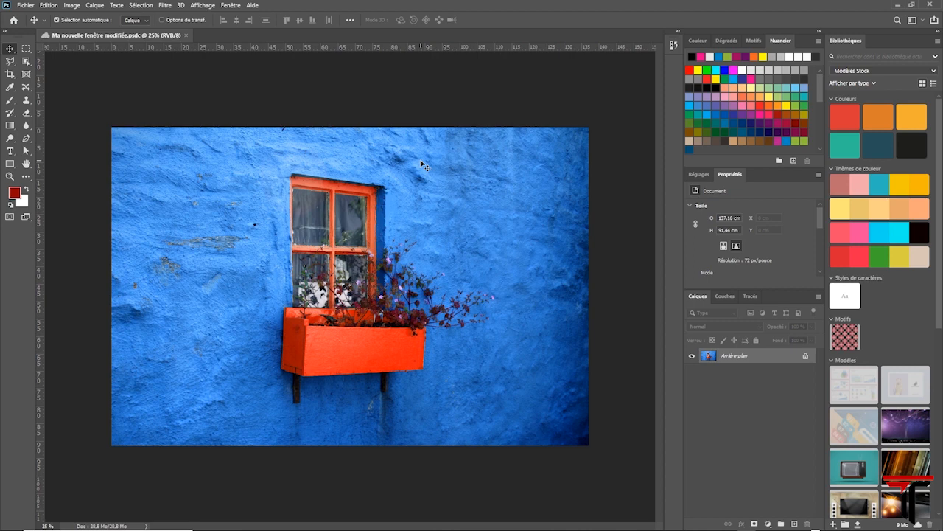
click(253, 6)
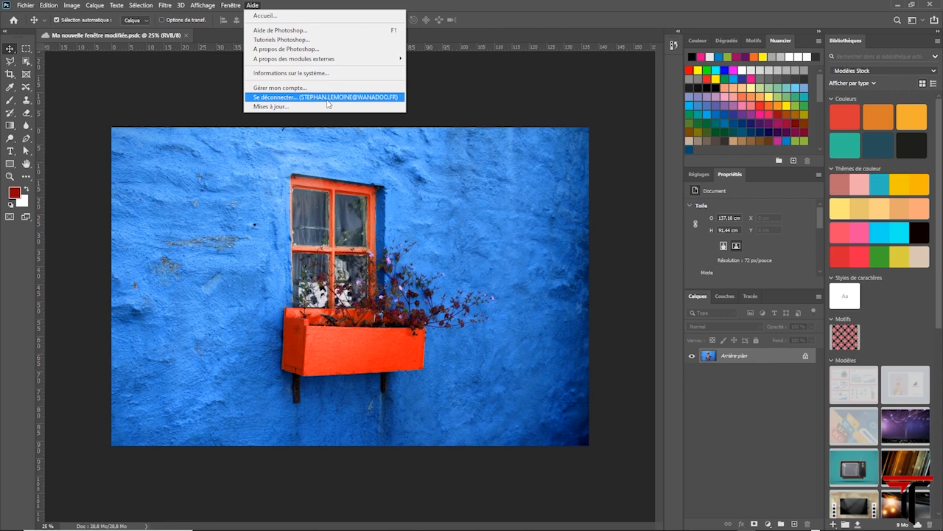
click(253, 7)
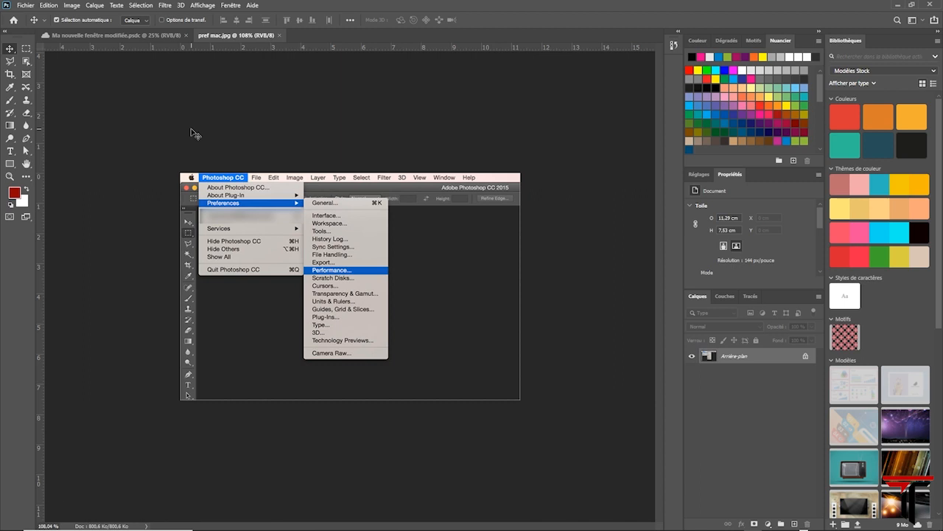
click(46, 5)
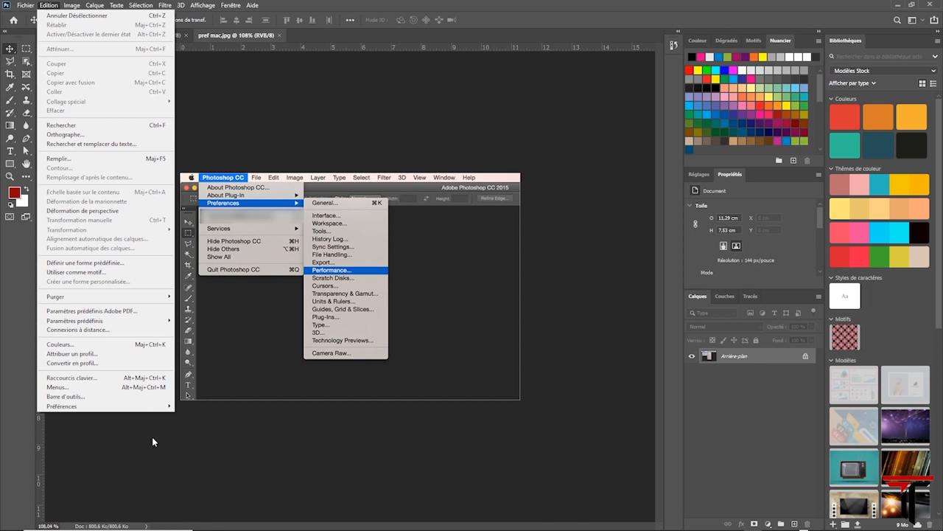
click(276, 455)
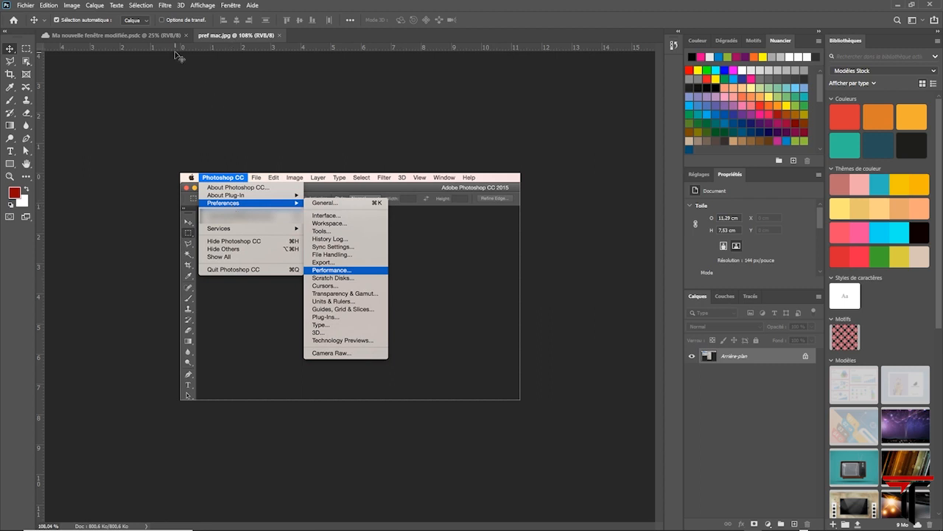
Step: Try turning off "Afficher automatiquement l'écran d'accueil" in the general preferences, and discard the change
click(114, 35)
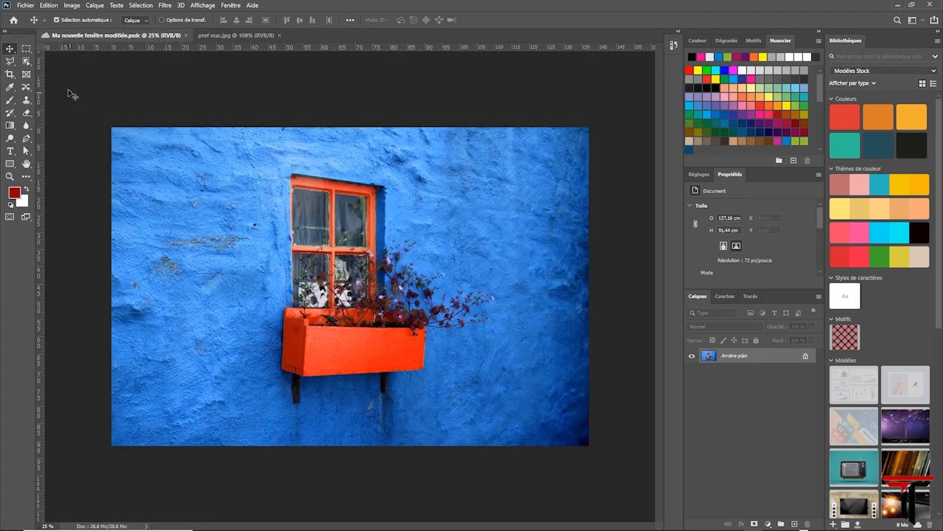
click(49, 5)
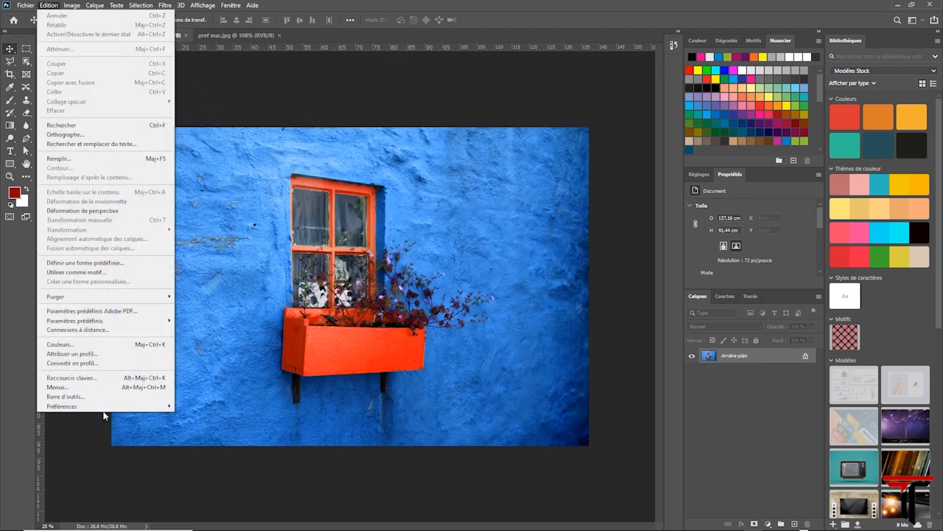
mouse_move(109, 407)
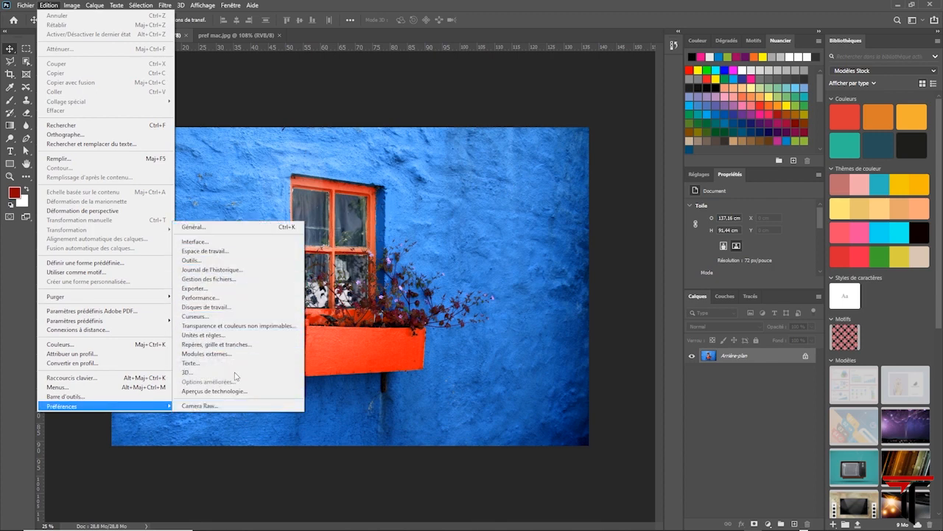
click(237, 230)
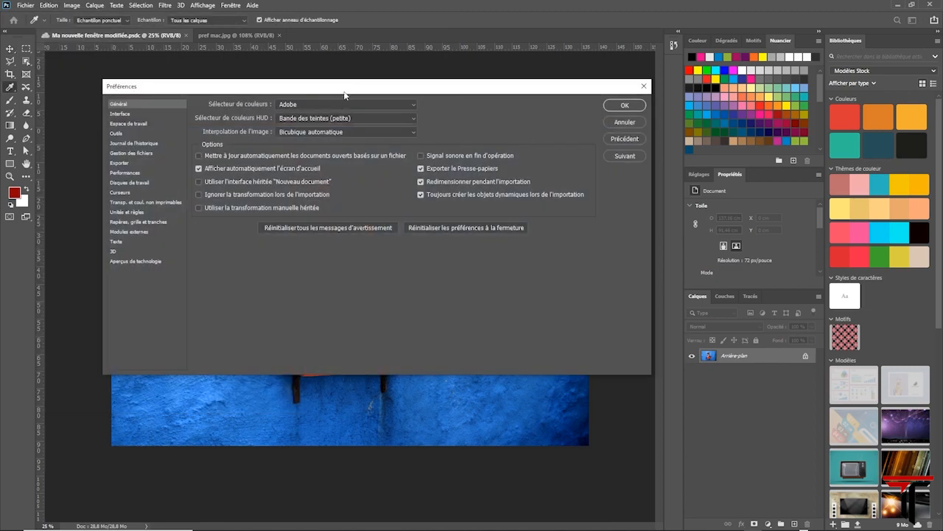
drag(345, 94, 316, 84)
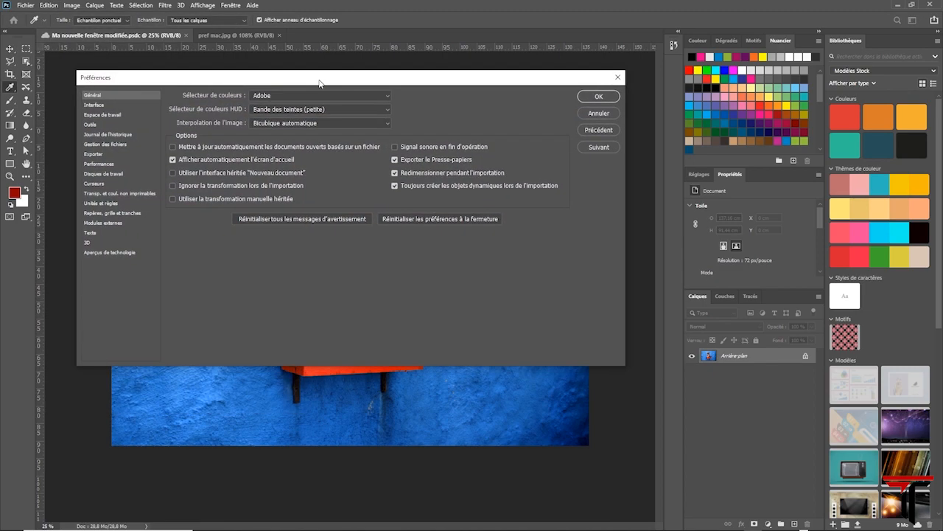
click(171, 158)
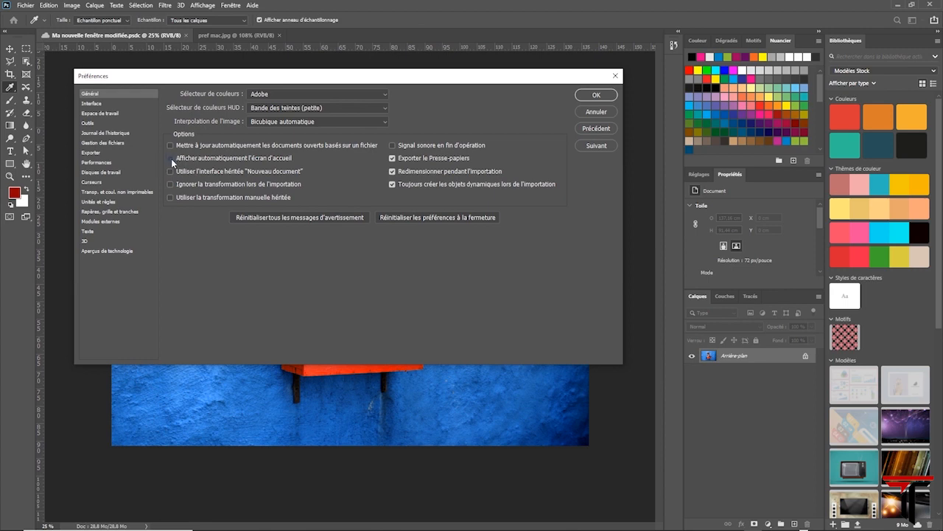
click(601, 112)
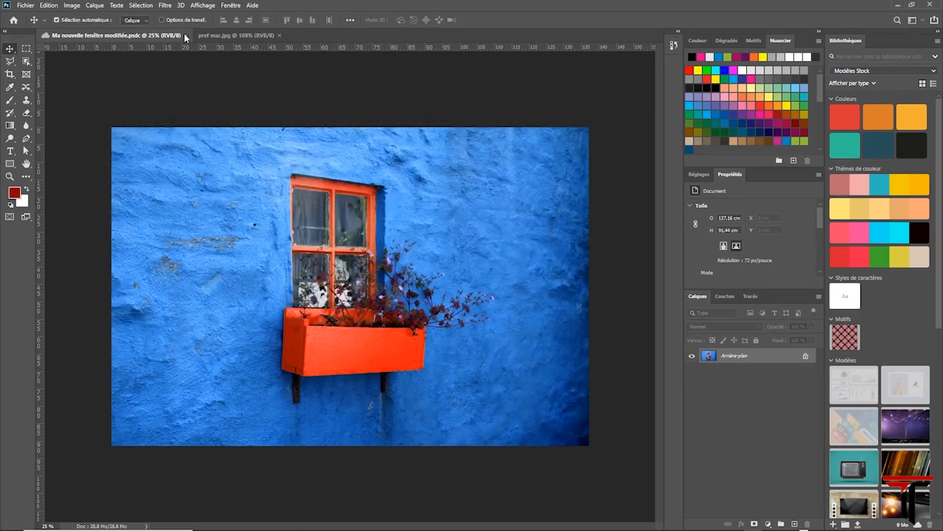
Step: Close both open documents and bring up the Interface preferences from the home screen
click(182, 35)
click(124, 35)
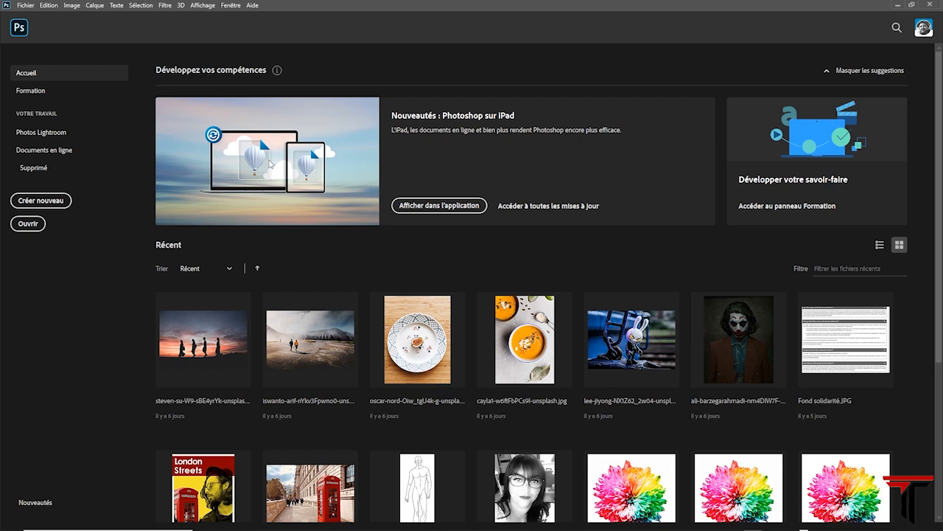
click(49, 6)
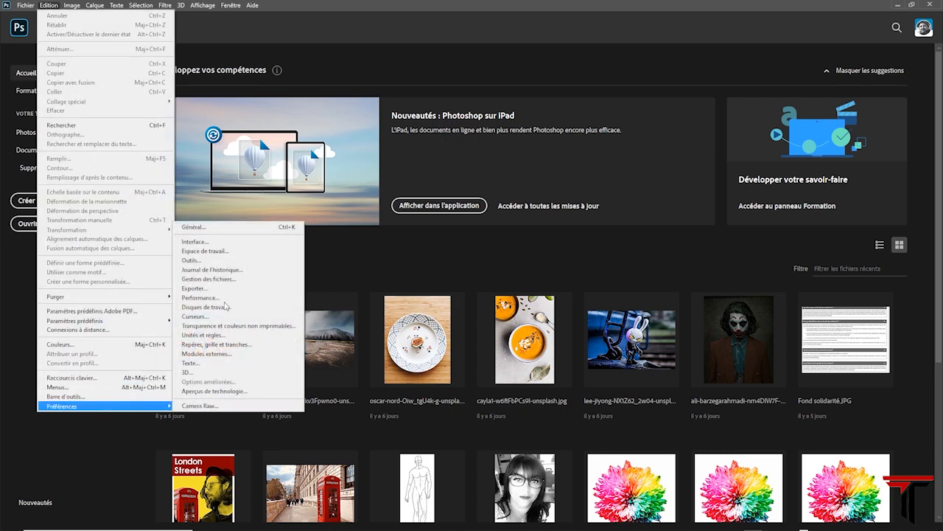
click(221, 242)
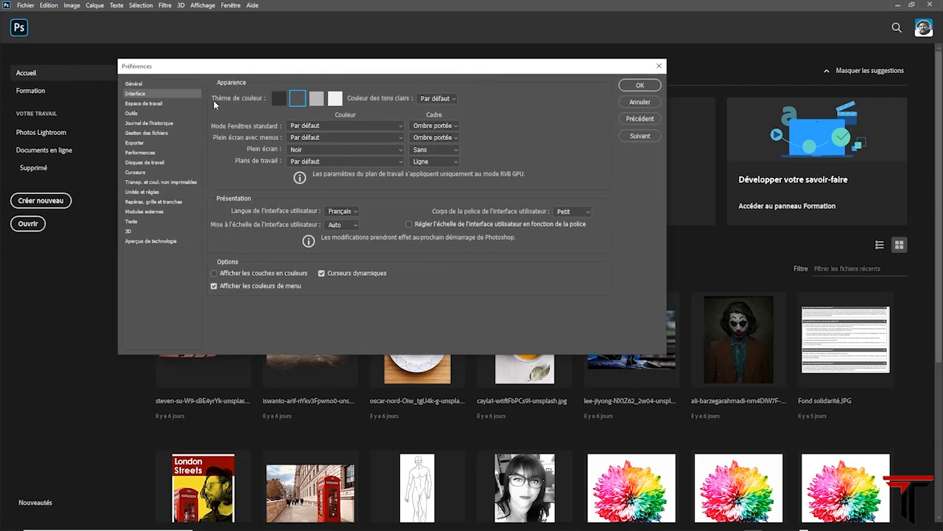
drag(299, 74, 376, 112)
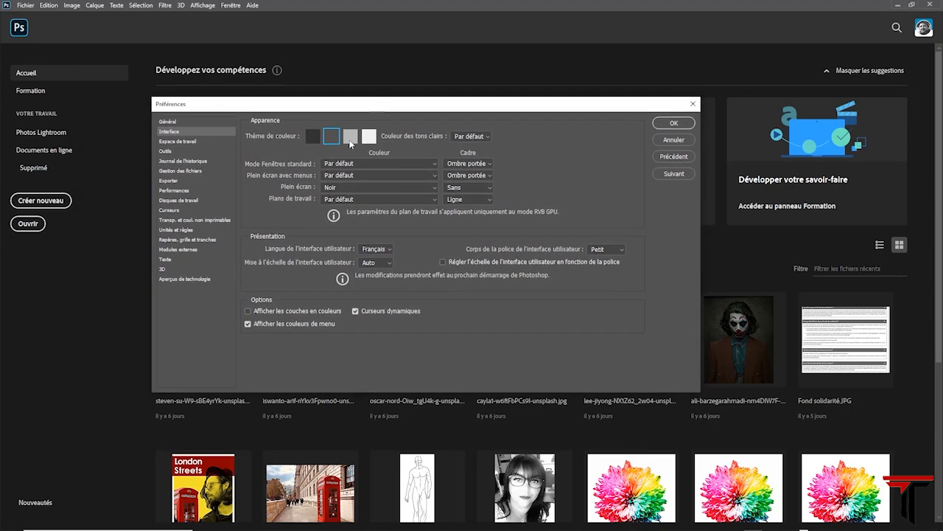
Step: Compare the available interface colour themes and apply the lightest one
click(350, 140)
click(373, 139)
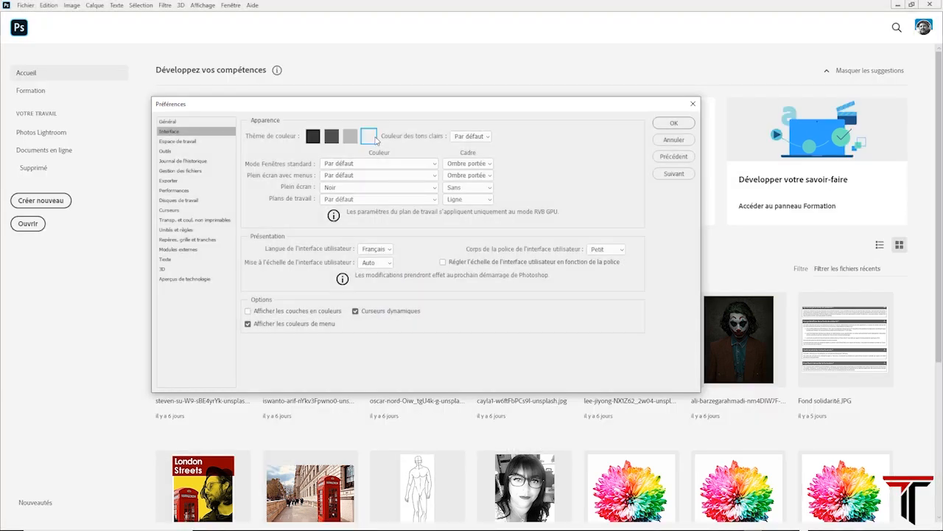
click(310, 140)
click(331, 137)
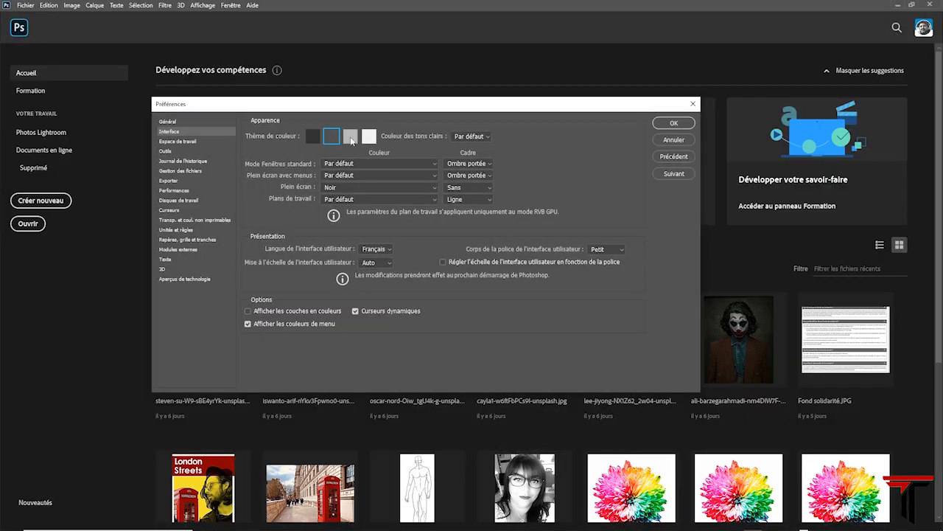
click(352, 139)
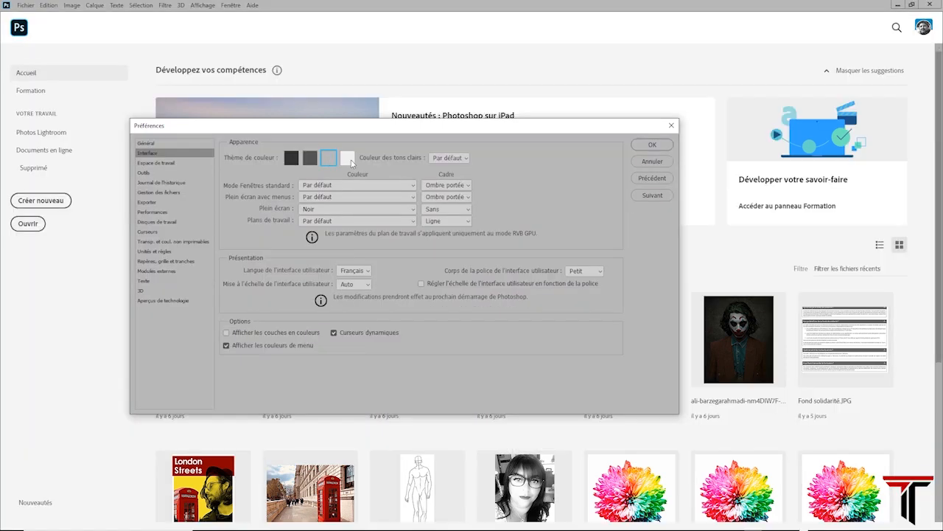
click(351, 160)
drag(355, 127, 306, 117)
click(285, 148)
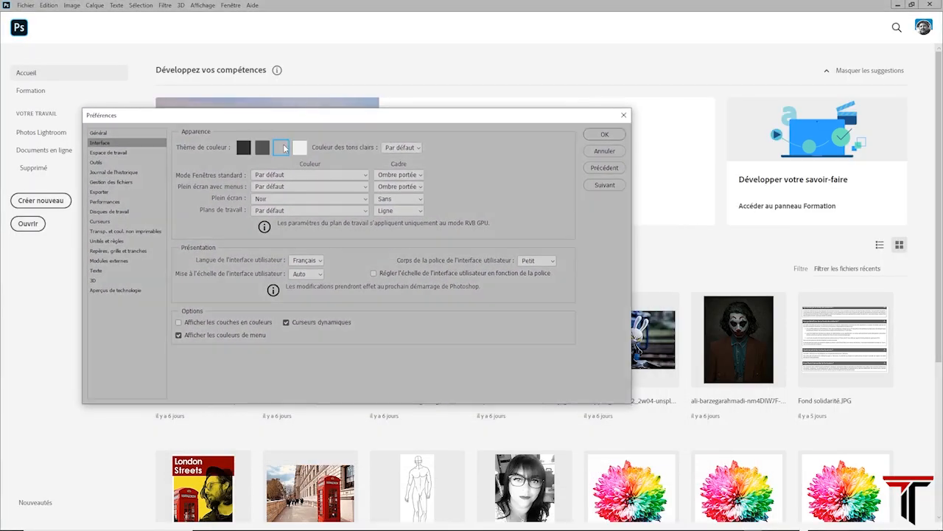
click(301, 148)
click(607, 137)
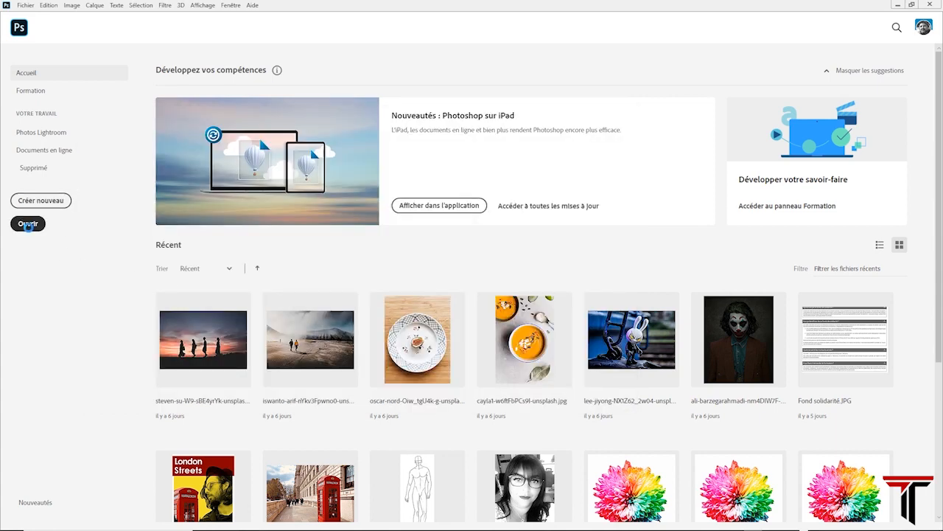
Step: Open Fenêtre.jpg from the "3-Préparation et réglage de l'image" folder
click(29, 225)
click(342, 97)
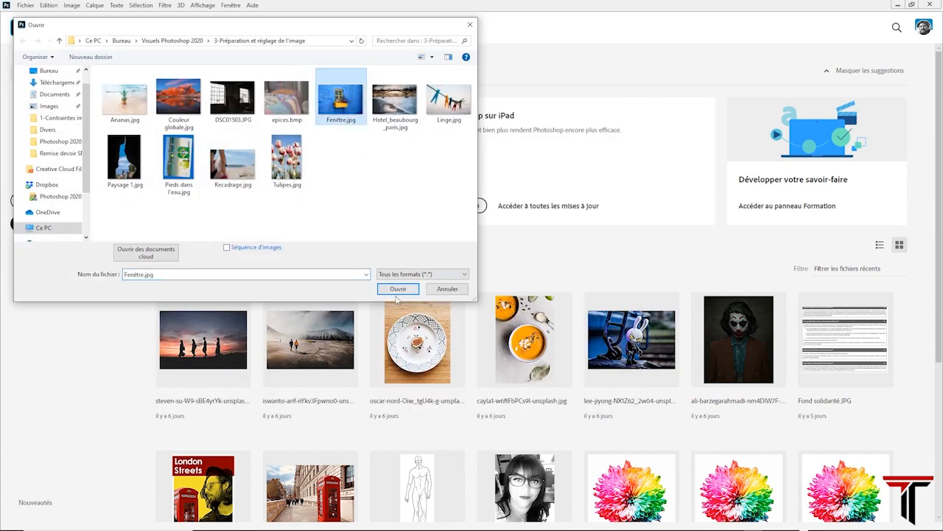
click(402, 292)
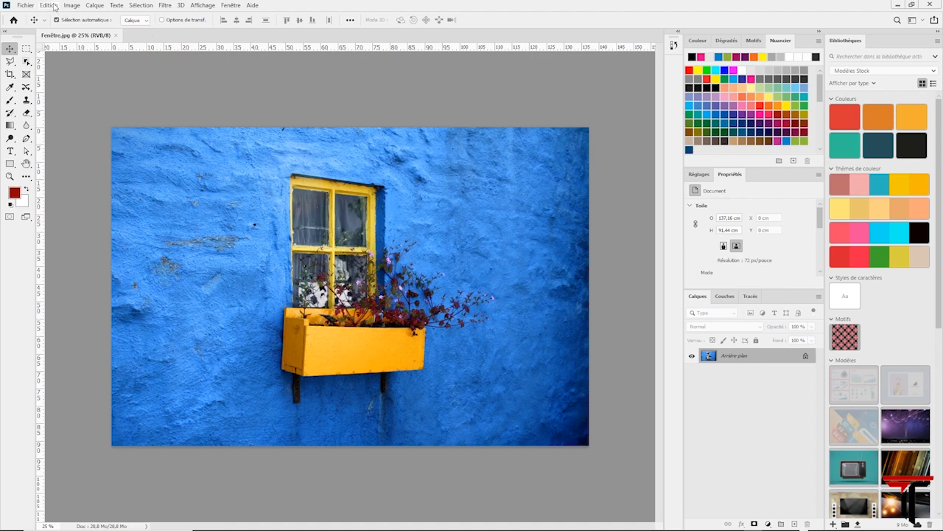
Step: Try the two darkest interface colour themes in the Interface preferences and compare them with the photo open
click(52, 6)
mouse_move(129, 406)
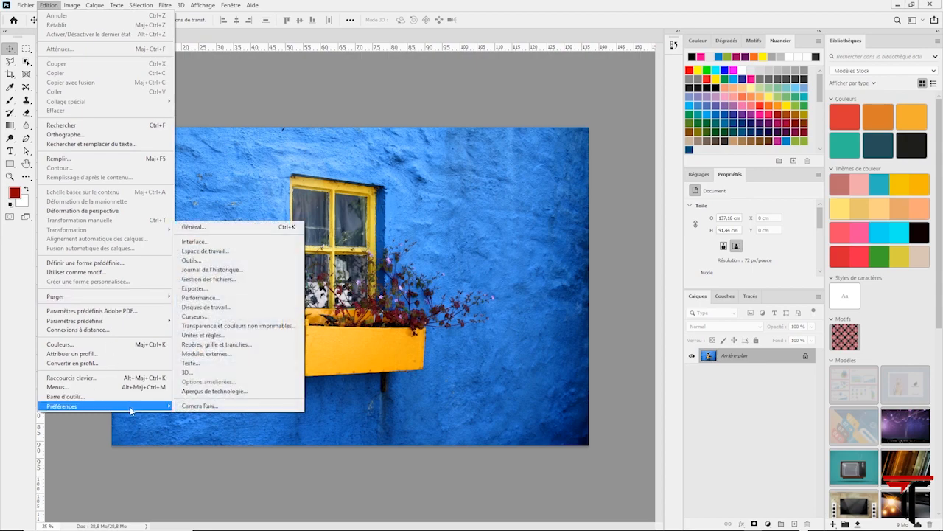
click(197, 244)
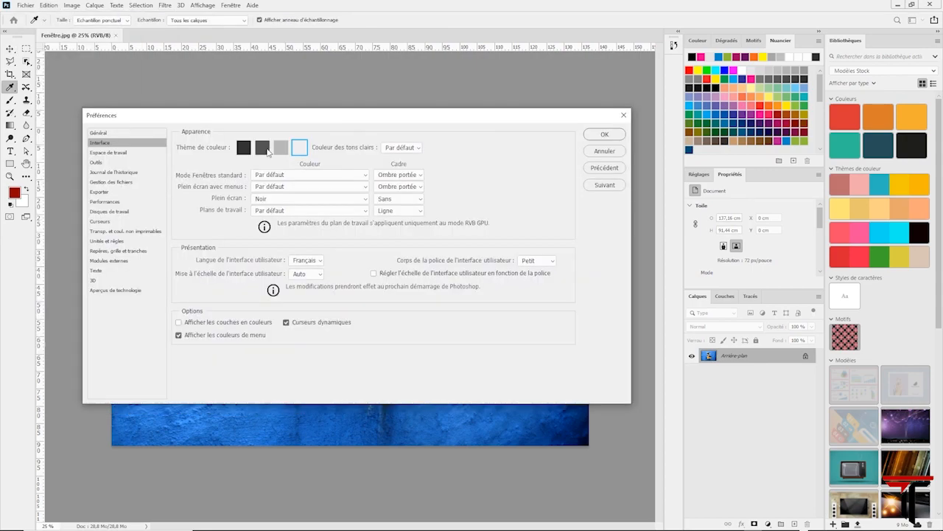
click(267, 151)
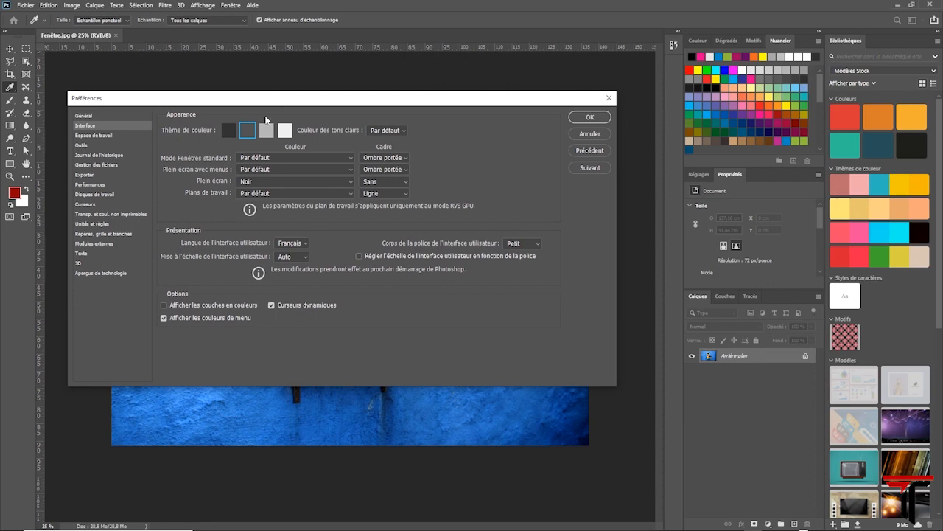
click(229, 129)
click(248, 134)
click(231, 129)
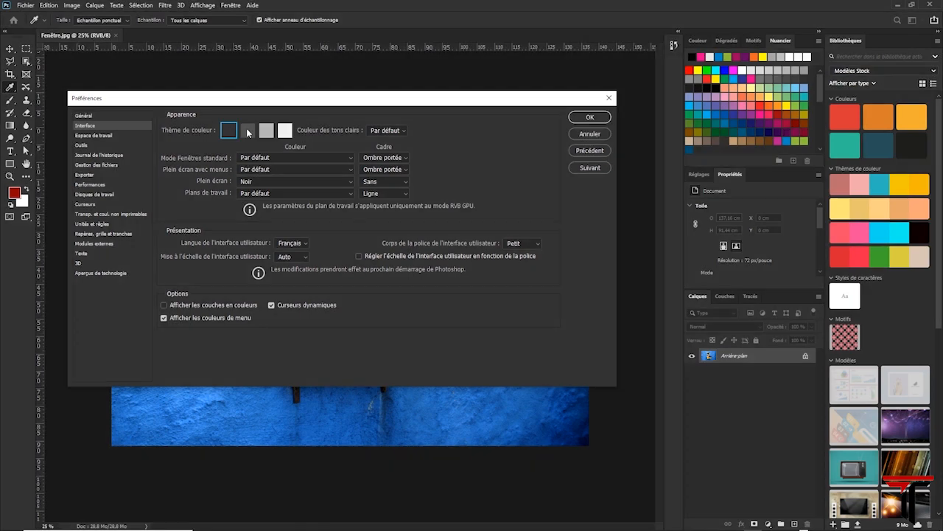
click(246, 131)
click(231, 129)
click(246, 131)
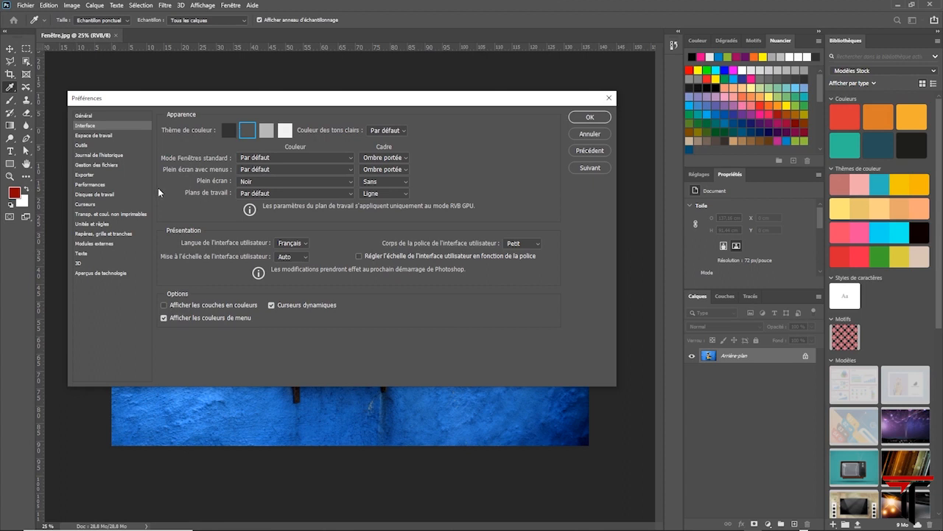
Step: Review the Espace de travail preferences and discard the pending preference changes
click(103, 135)
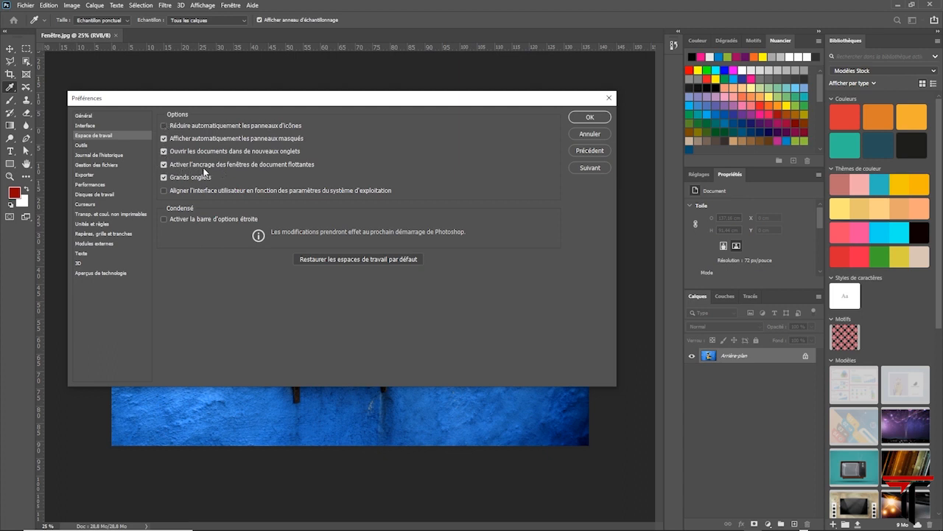
drag(236, 97, 229, 92)
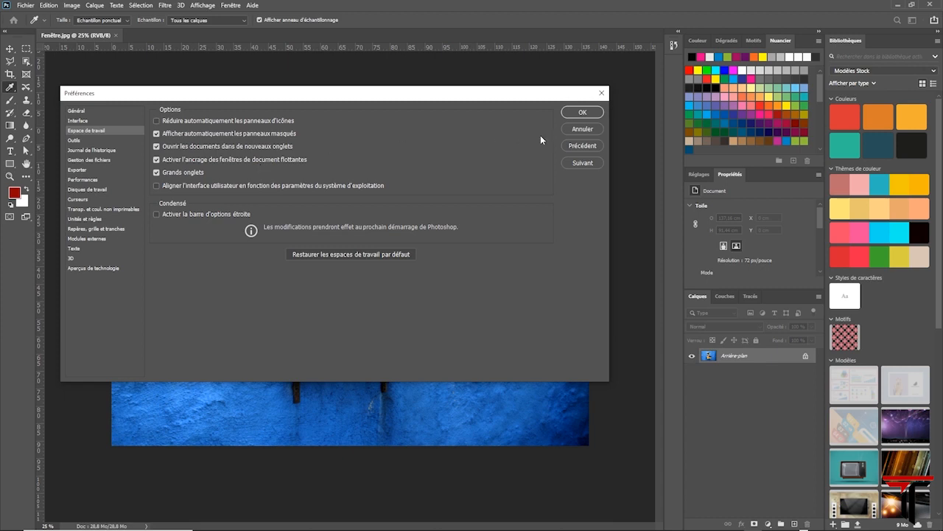
click(583, 129)
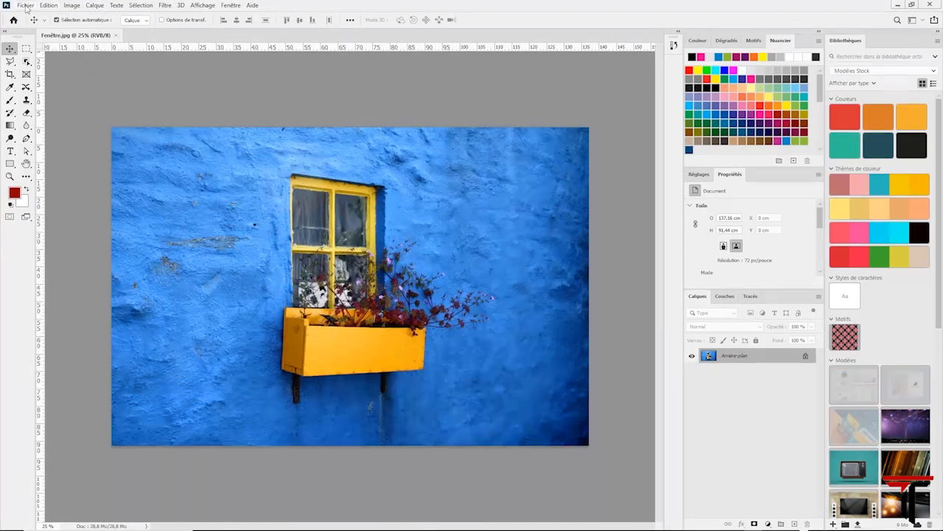
Step: Open Couleur globale.jpg alongside the window photo
click(26, 5)
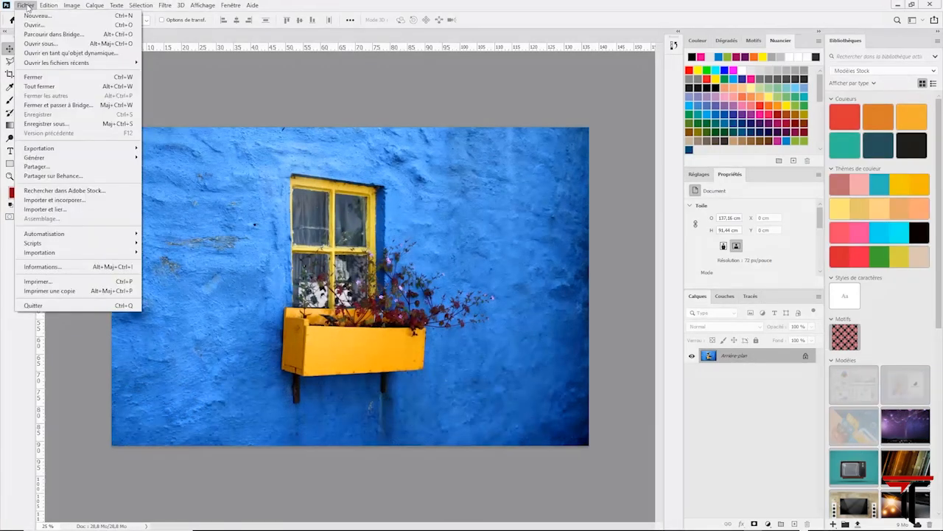
click(34, 27)
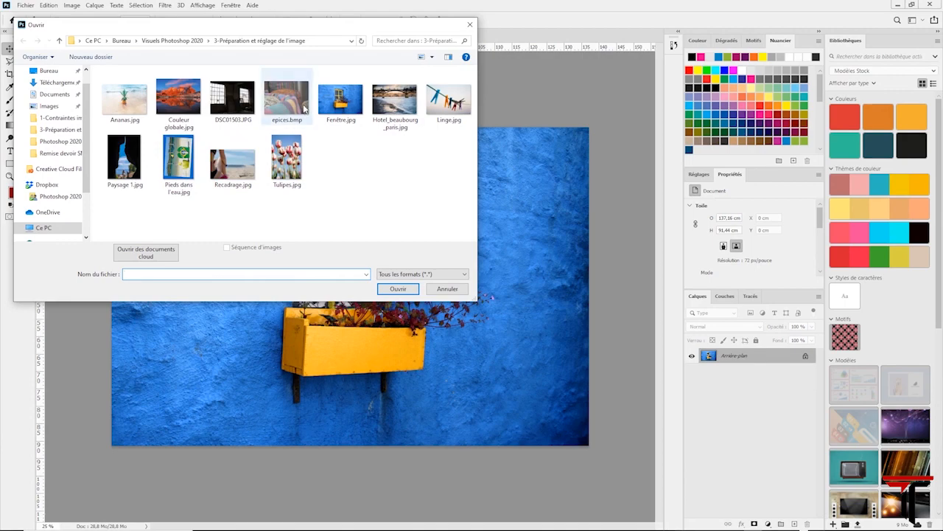
click(177, 98)
click(398, 288)
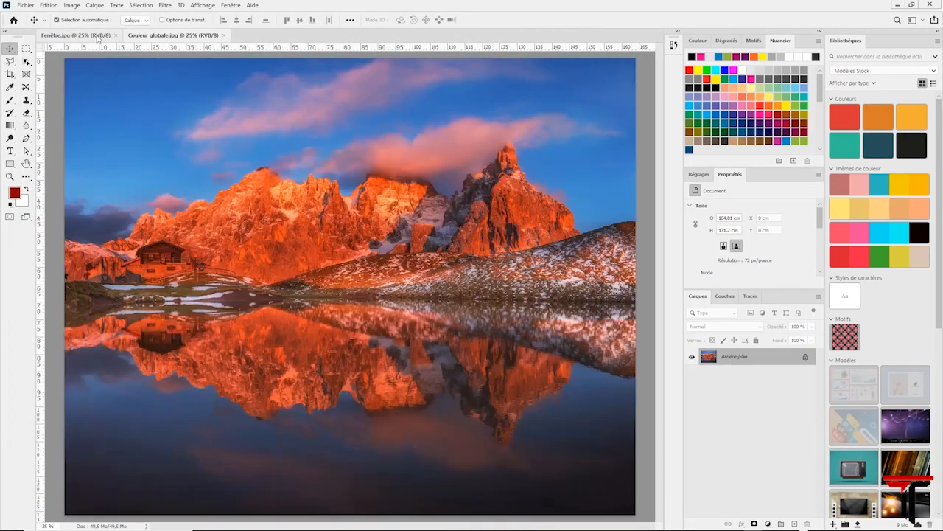
Step: Switch back and forth between the two open images, ending on Fenêtre.jpg
click(75, 35)
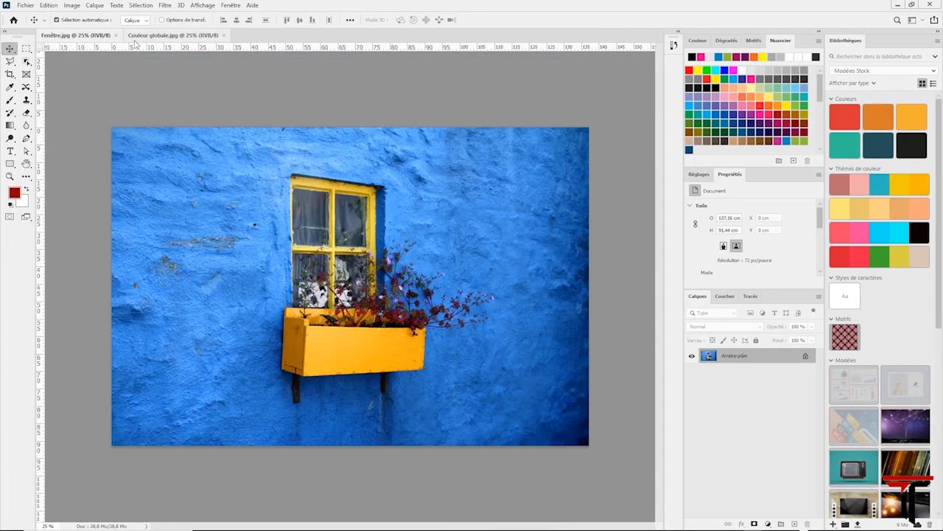
click(151, 36)
click(76, 35)
Step: Set the interface colour theme to the second-darkest grey in the Interface preferences
click(48, 6)
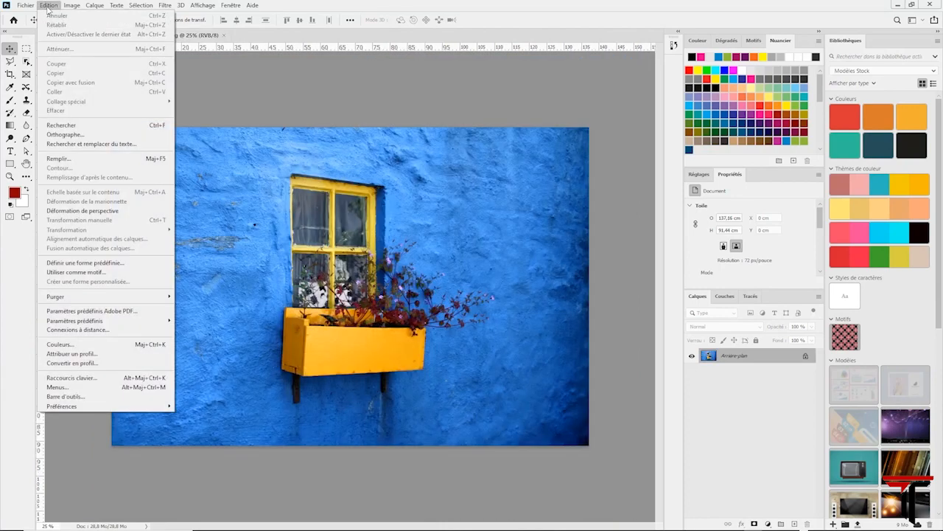
mouse_move(103, 406)
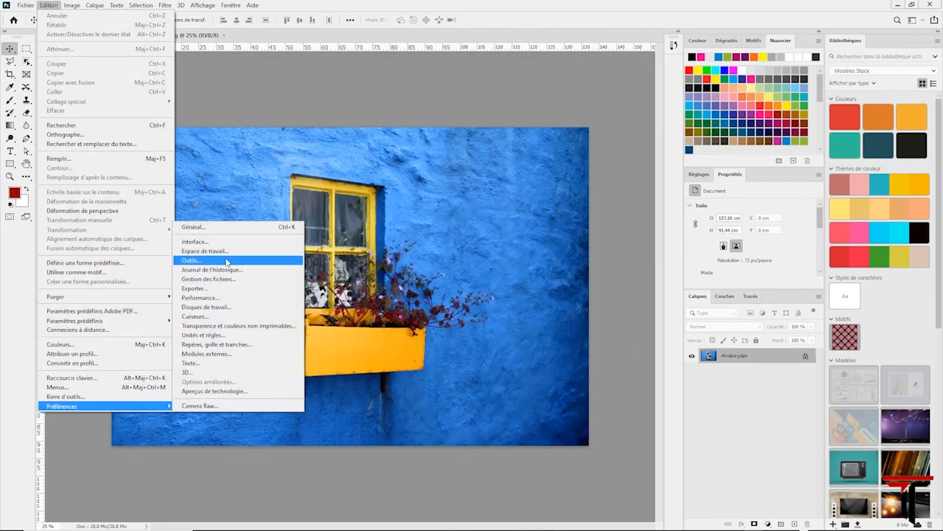
click(227, 251)
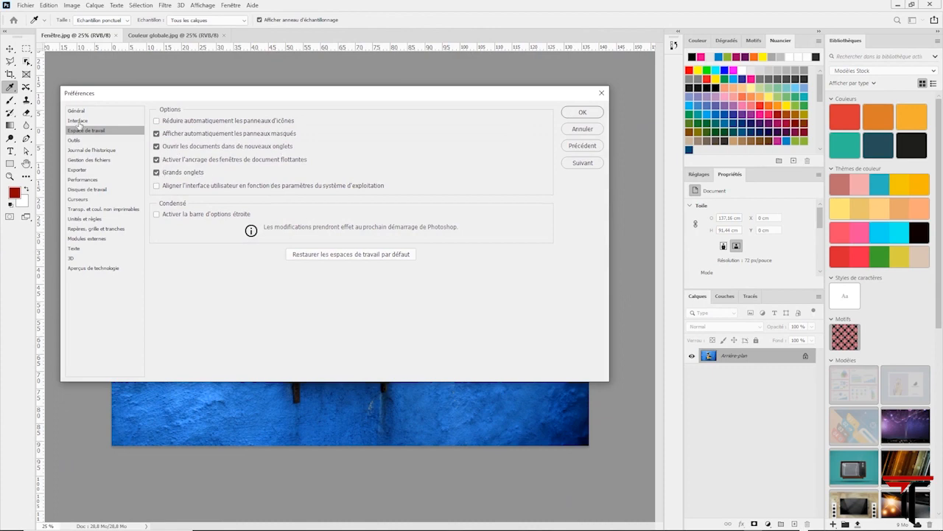
click(77, 121)
click(238, 127)
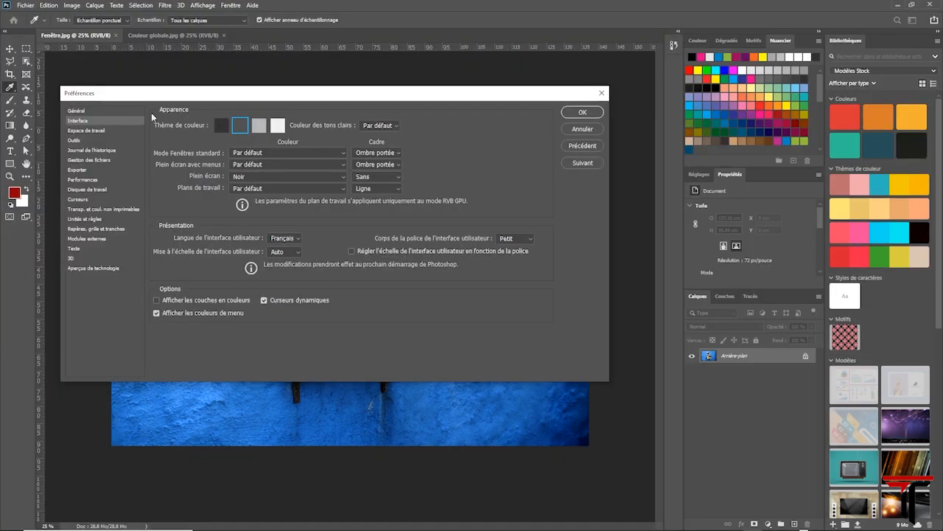
Step: Review the Général, Interface and Espace de travail preference categories again
click(77, 111)
click(78, 121)
click(85, 130)
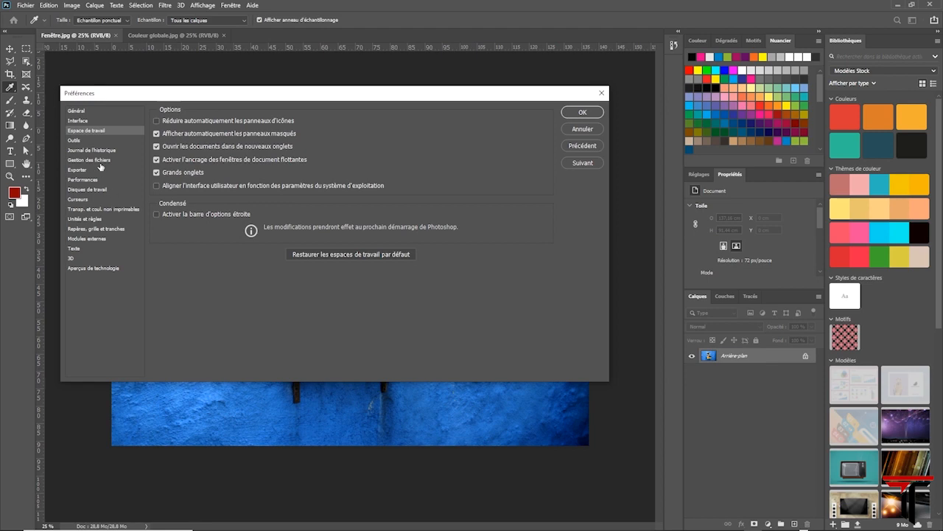
Step: Examine the ruler unit choices in the Unités et règles preferences, keeping Centimètres selected
click(88, 219)
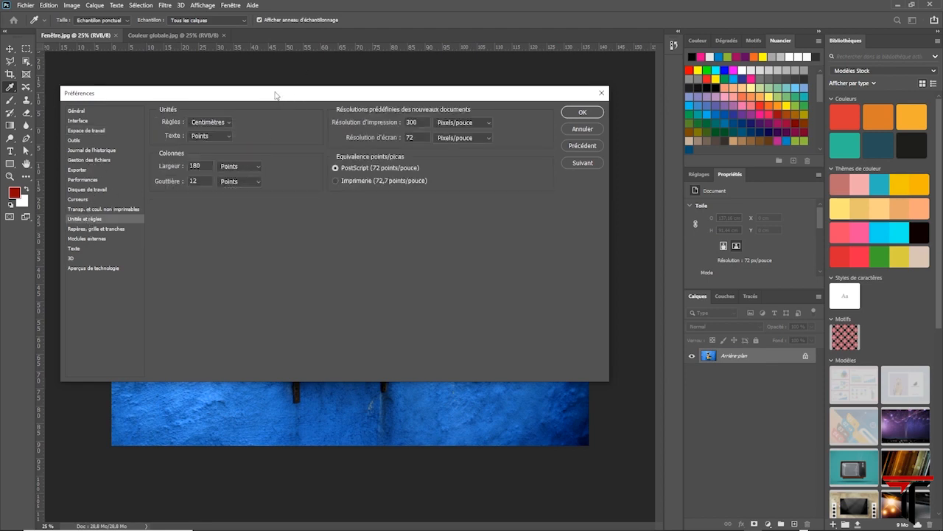
drag(263, 95, 253, 95)
click(215, 122)
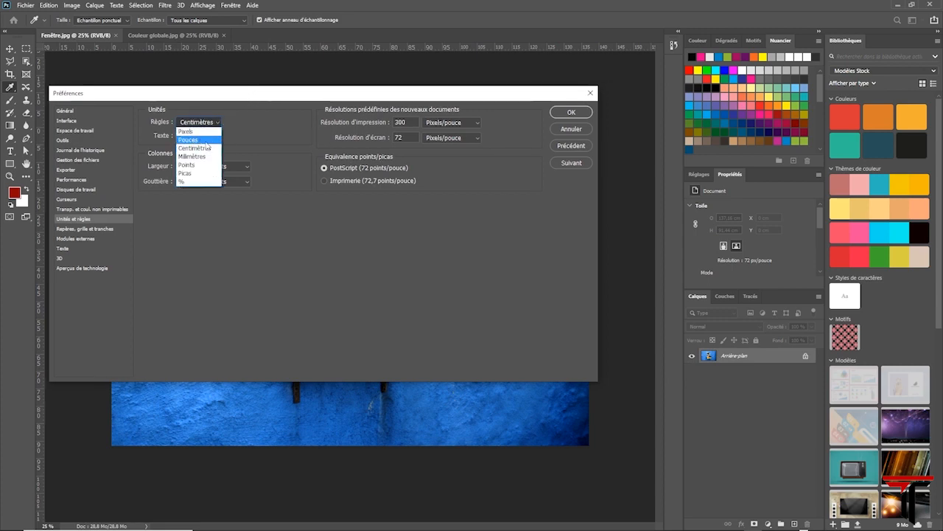
click(209, 149)
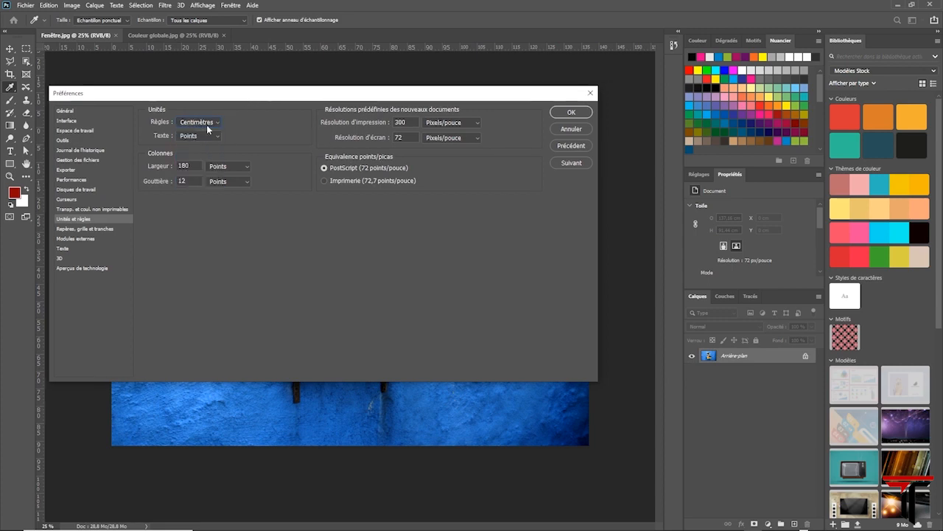
click(206, 123)
click(203, 148)
drag(235, 91, 230, 92)
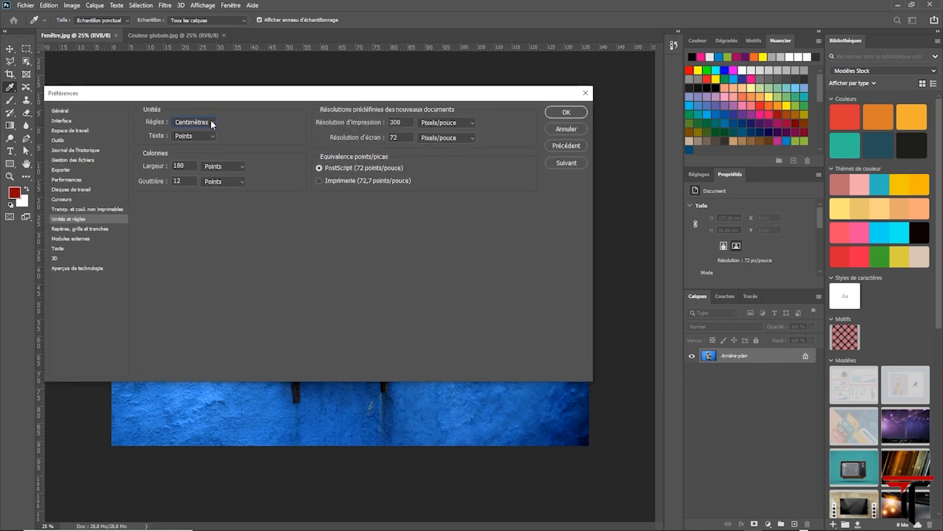
click(212, 123)
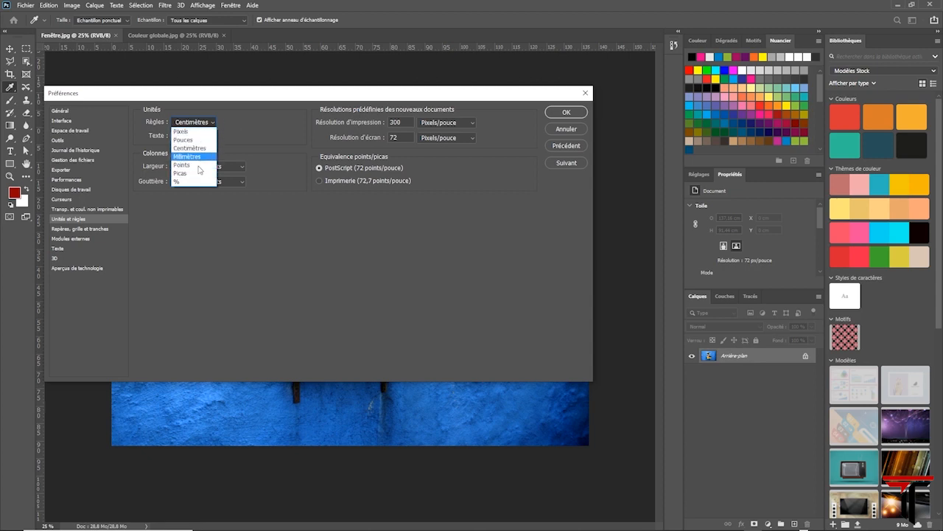
click(255, 131)
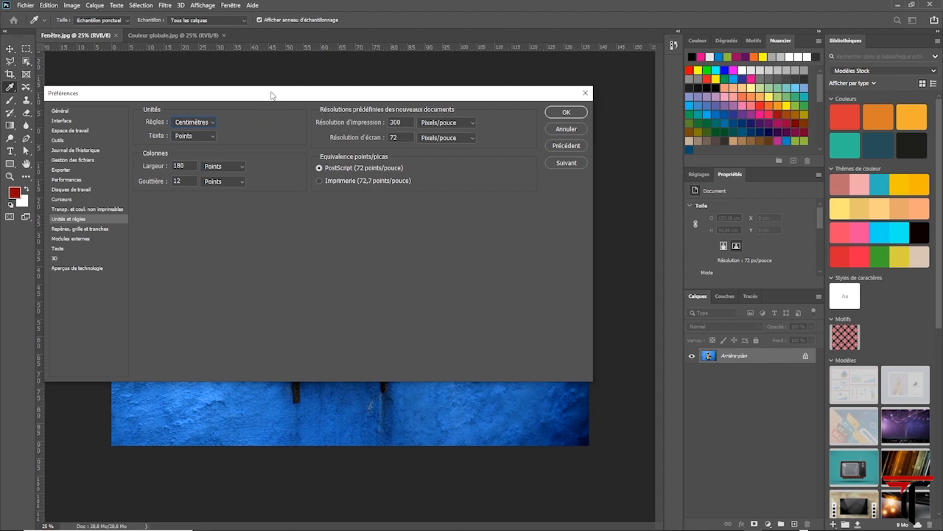
drag(271, 93, 281, 89)
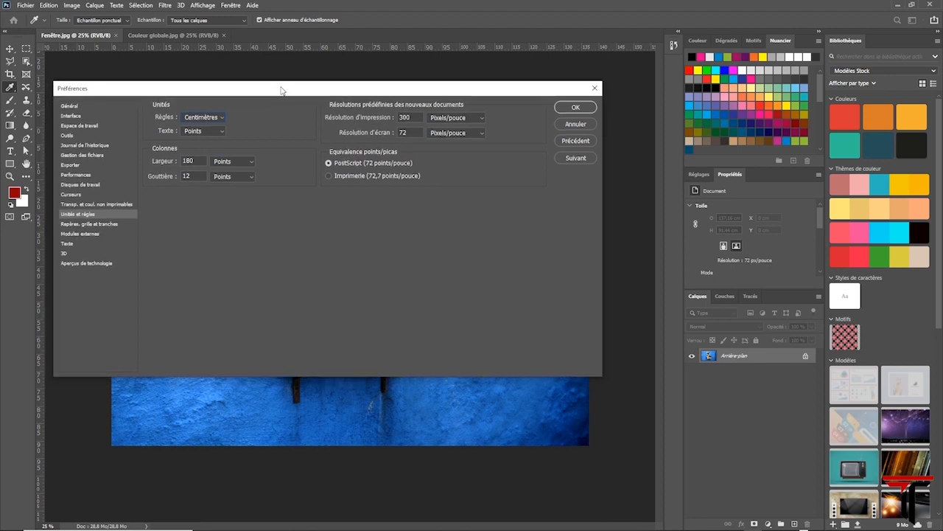
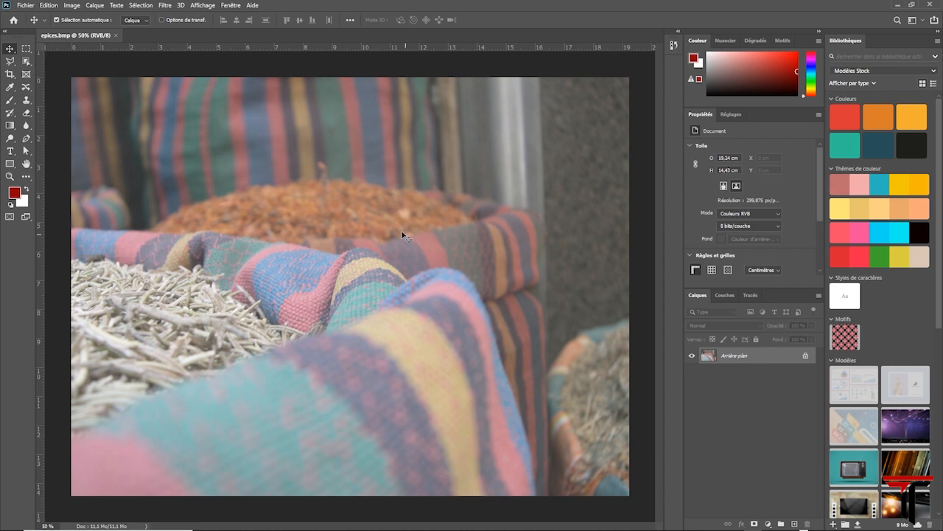
Step: Bring up the Luminosité/Contraste adjustment for epices.bmp and place its dialog over the upper part of the photo, with the preview enabled
click(72, 5)
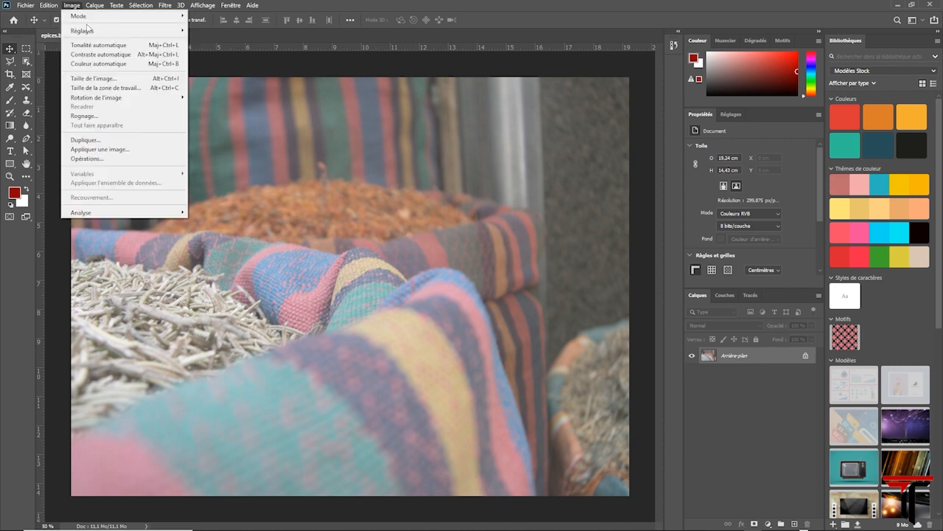
mouse_move(91, 33)
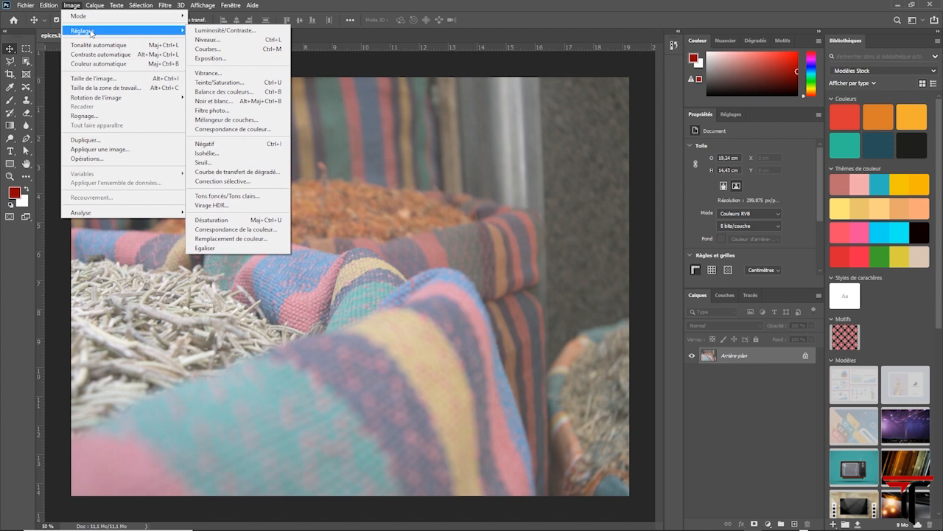
click(271, 31)
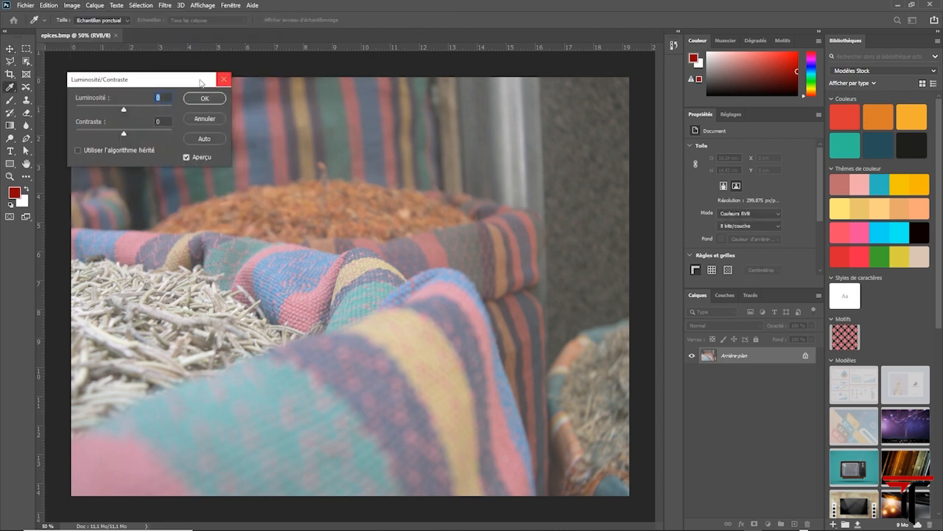
drag(200, 82, 510, 88)
click(498, 165)
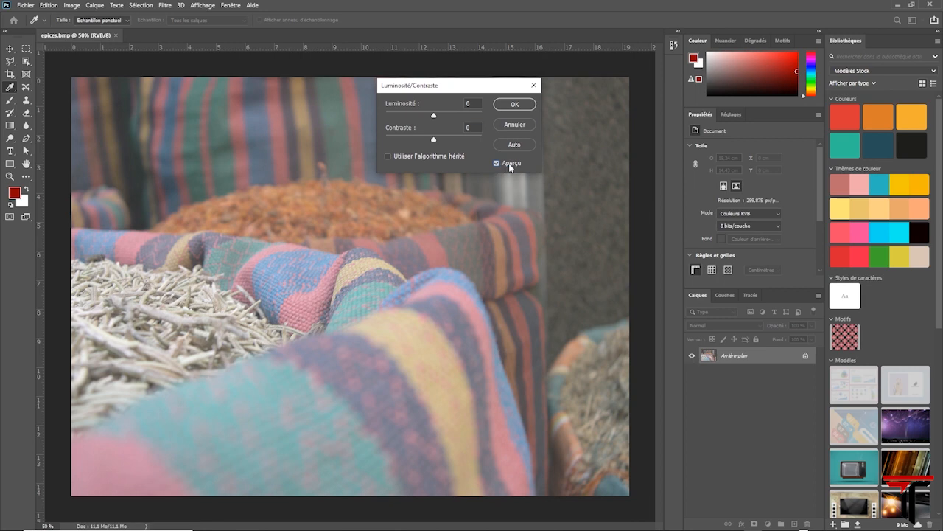
drag(479, 86, 462, 91)
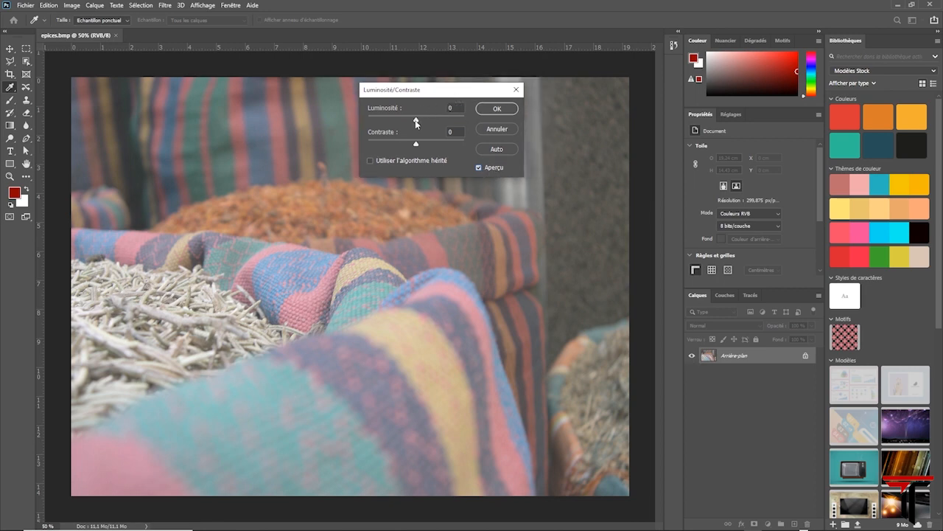
Step: Try brightness values of 26, 15 and 5 on the spice photo
mouse_move(416, 120)
mouse_down()
mouse_move(432, 121)
mouse_move(410, 121)
mouse_move(417, 121)
mouse_up()
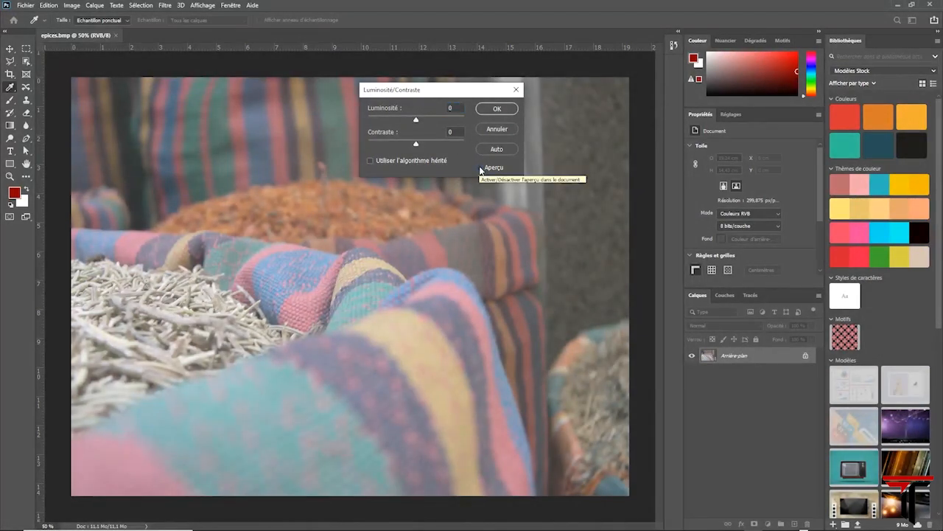
mouse_move(417, 121)
mouse_down()
mouse_move(429, 120)
mouse_move(402, 120)
mouse_move(424, 120)
mouse_up()
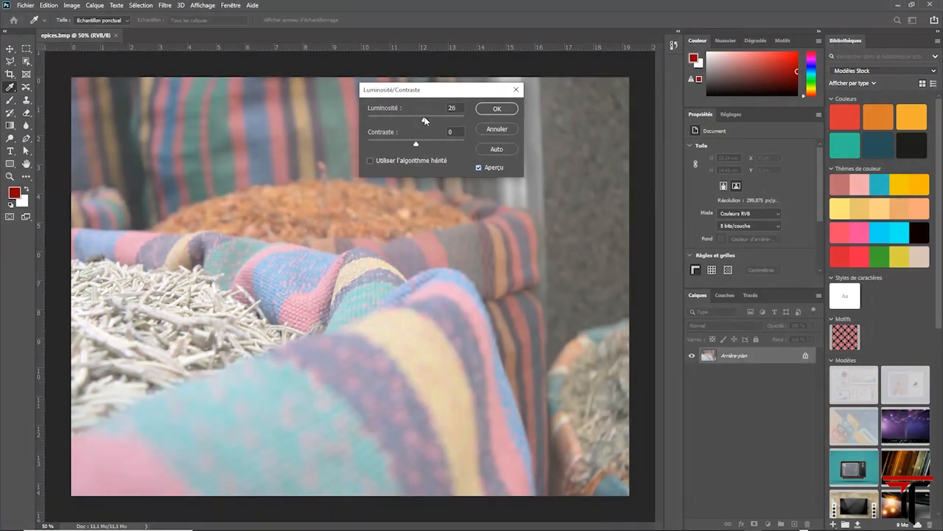
drag(425, 120, 422, 120)
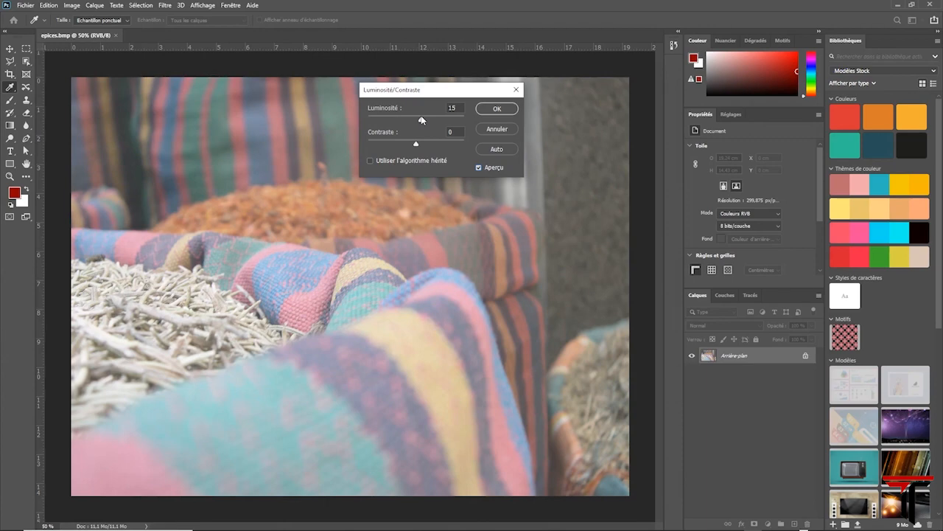
mouse_move(423, 120)
mouse_down()
mouse_move(411, 120)
mouse_move(431, 120)
mouse_move(409, 120)
mouse_move(418, 122)
mouse_up()
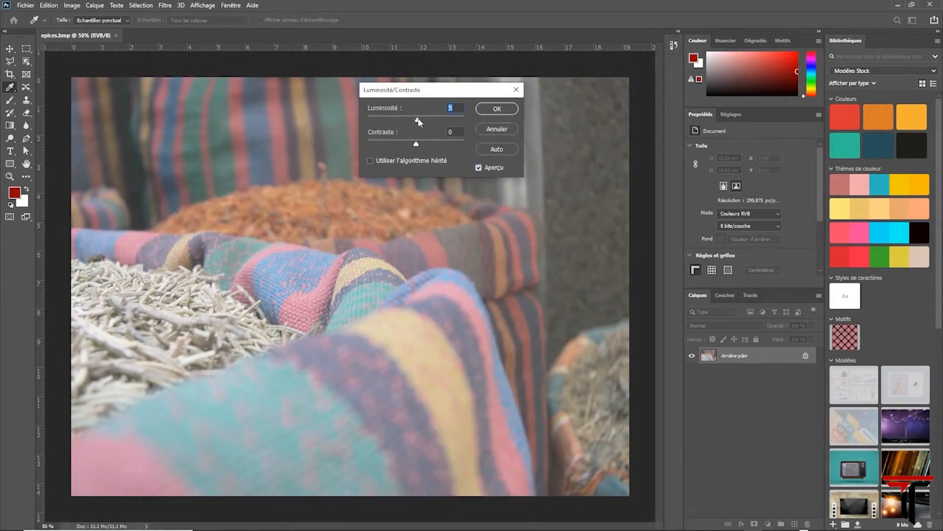
Step: Try brightness -11 with contrasts of 28 and 15, comparing against the original, and reset both values to 0
drag(419, 121, 430, 145)
click(480, 168)
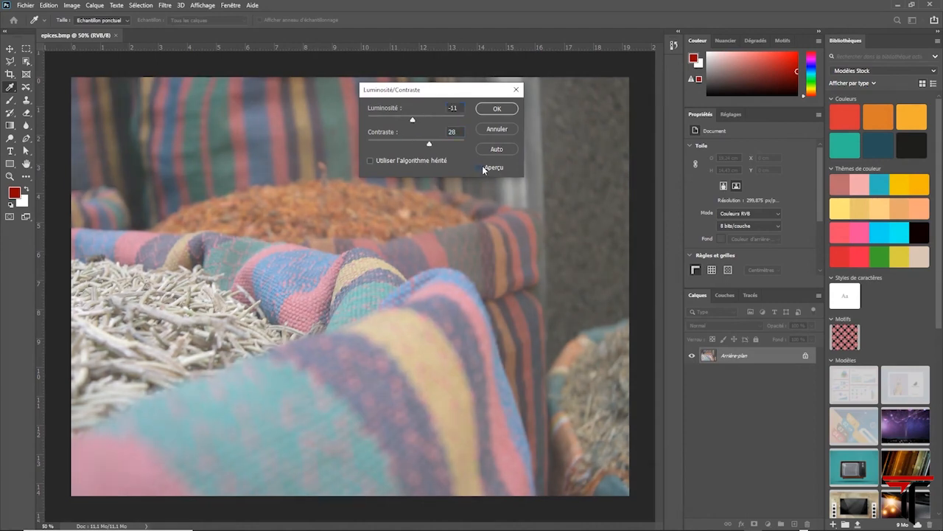
click(480, 168)
mouse_move(431, 144)
mouse_down()
mouse_move(409, 120)
mouse_move(424, 143)
mouse_up()
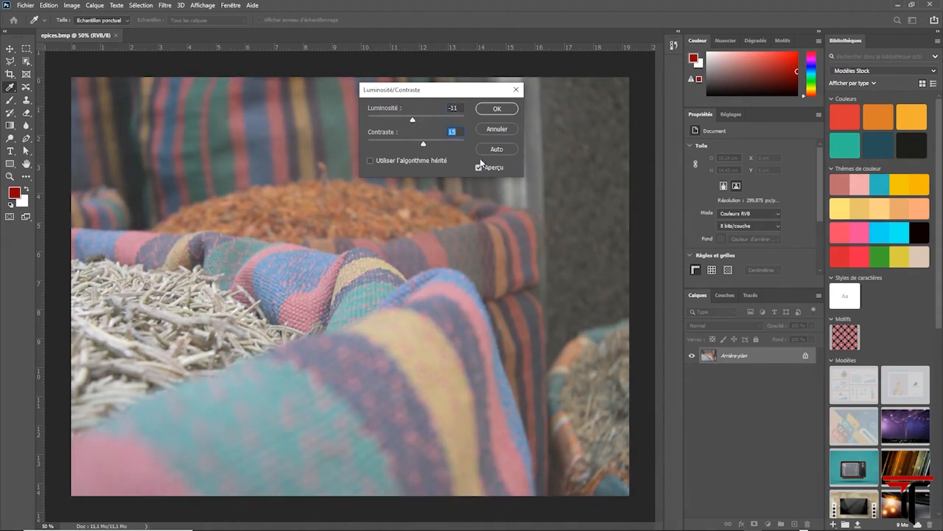
drag(413, 121, 417, 143)
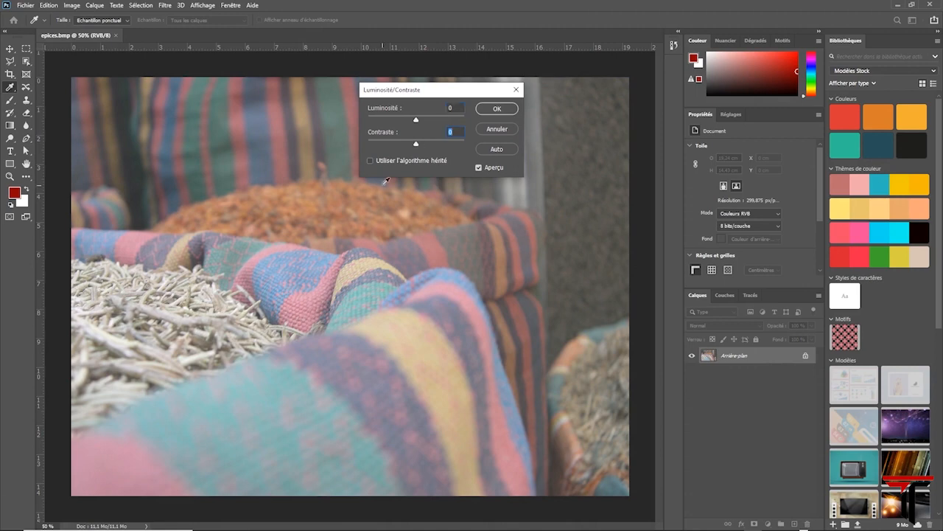
Step: Enable the legacy algorithm and try extreme brightness/contrast pairs of 51/53, -57/53 and -57/-52
click(370, 160)
drag(417, 121, 441, 122)
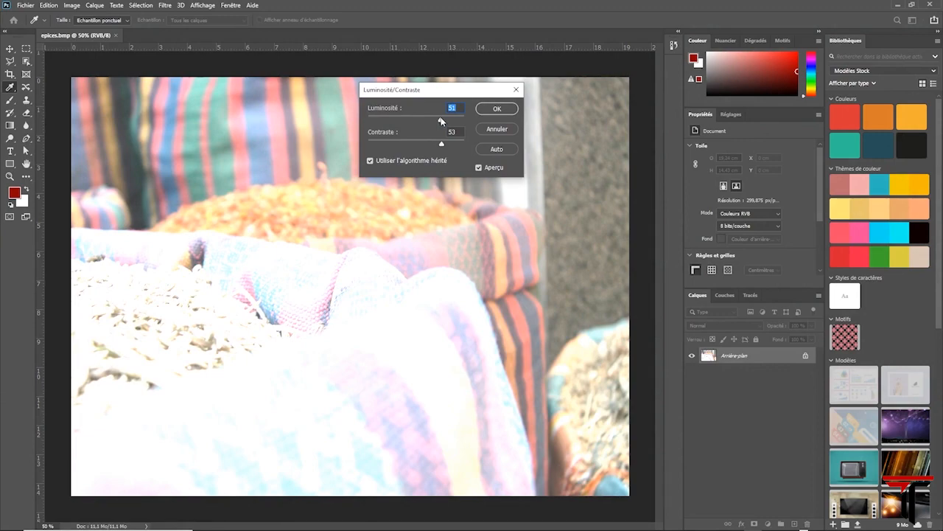
drag(434, 117, 388, 117)
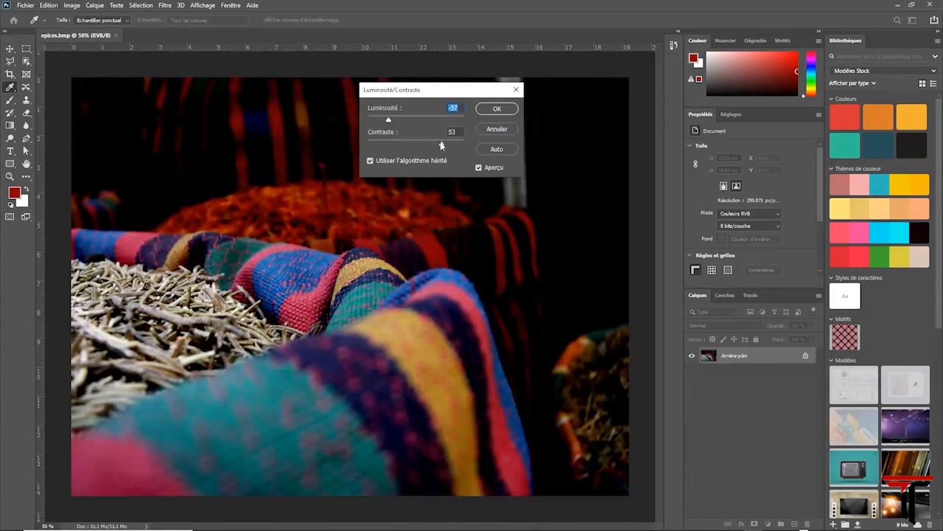
drag(441, 144, 391, 142)
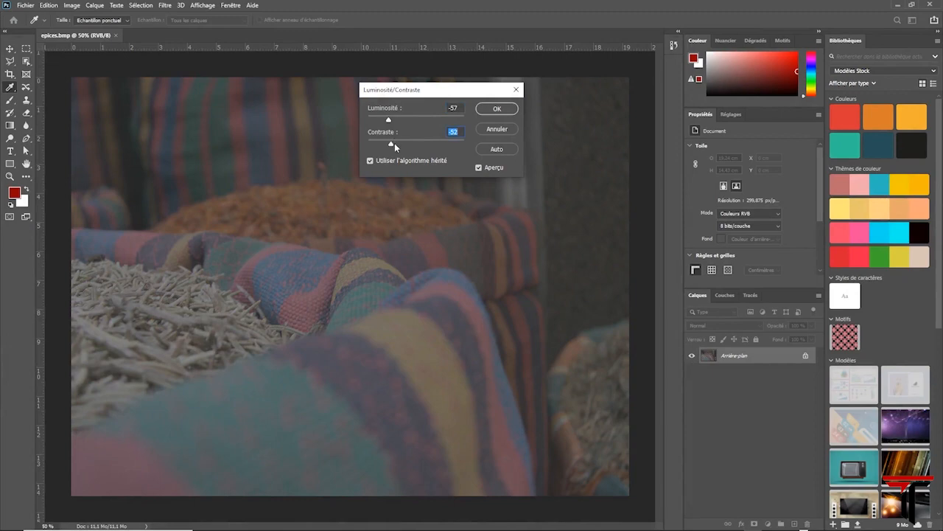
Step: Set the correction to brightness -20 and contrast 31 with the legacy algorithm
drag(394, 143, 421, 143)
click(390, 120)
mouse_move(433, 144)
mouse_down()
mouse_move(407, 121)
mouse_move(432, 145)
mouse_up()
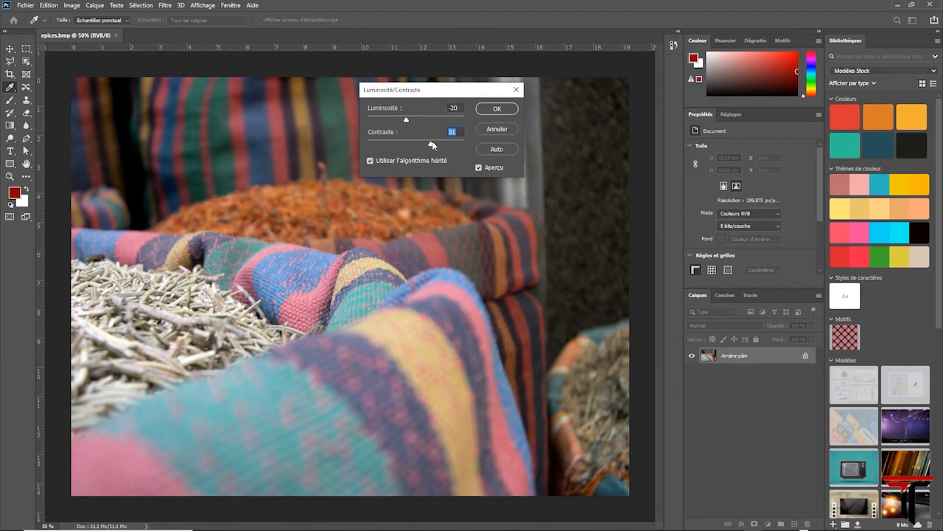
Step: Compare the corrected photo with the original by repeatedly switching the preview off and on
click(480, 167)
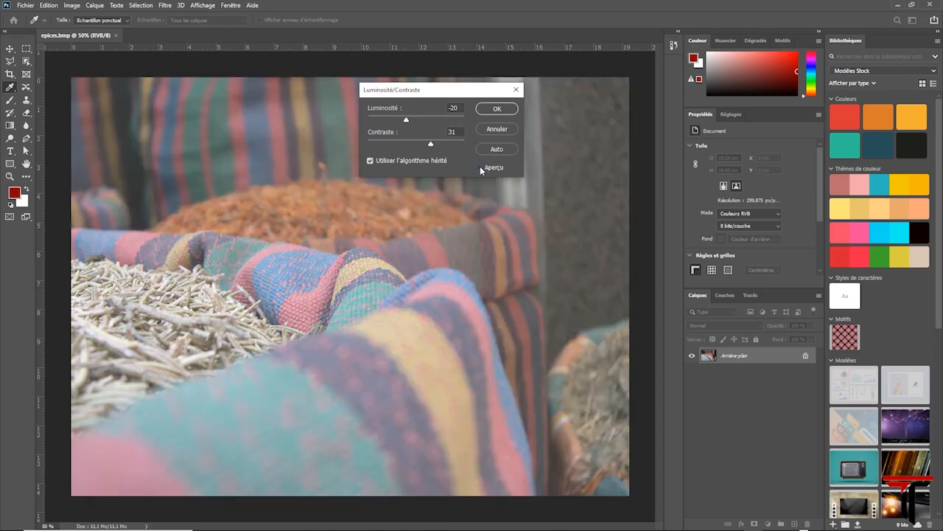
click(480, 167)
click(480, 167)
click(480, 166)
click(480, 167)
click(480, 167)
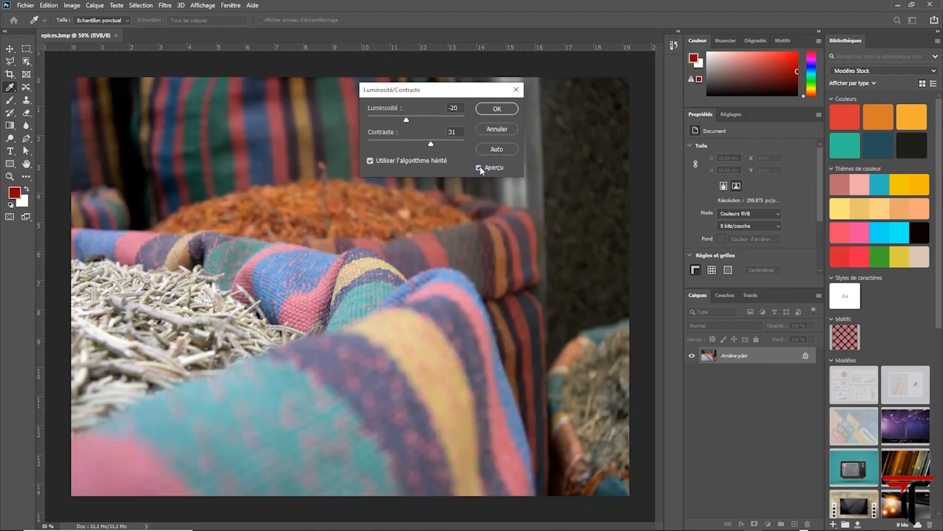
click(480, 166)
click(480, 167)
Step: Move the Luminosité/Contraste dialog over the photo's upper-left area and set brightness to -9 and contrast to 28
drag(439, 91, 245, 103)
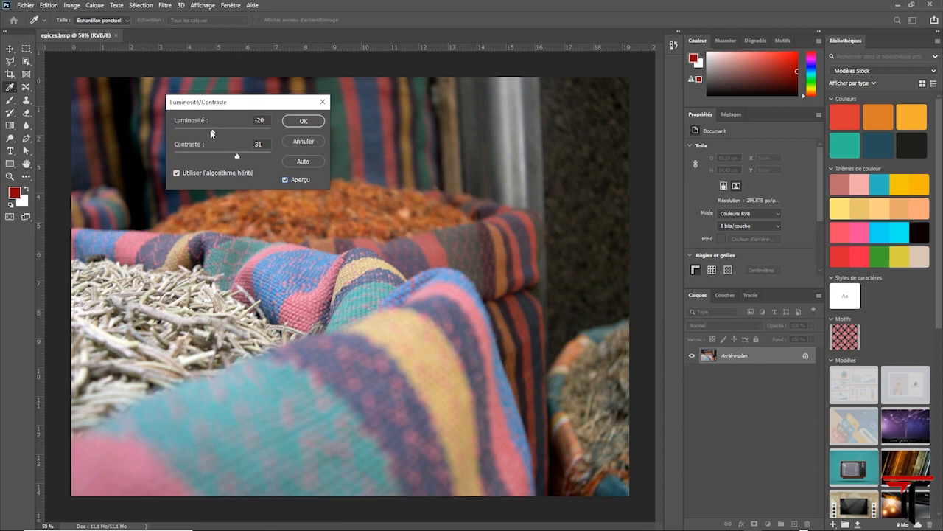
drag(212, 133, 235, 155)
drag(254, 102, 228, 98)
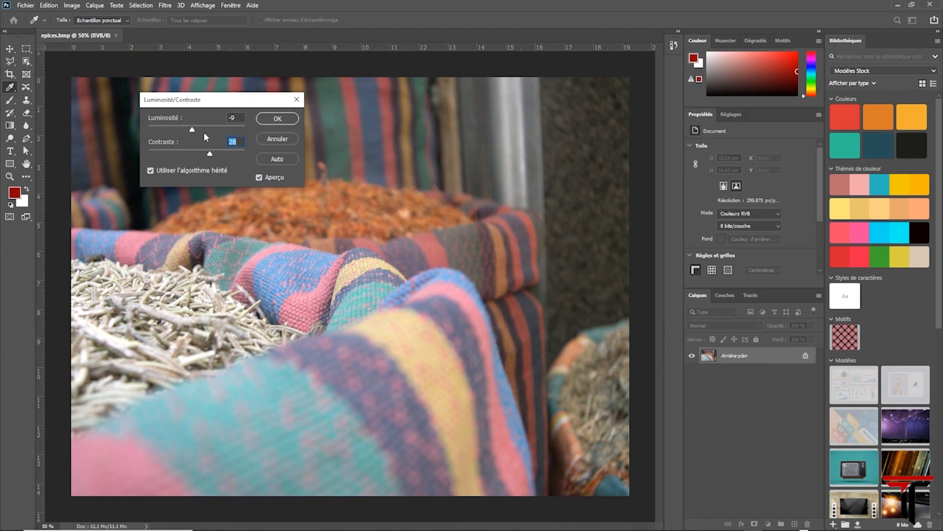
Step: Adjust the correction to brightness -17 and contrast 22, raise brightness to -14, and shift the dialog further into the photo's upper-left corner
drag(214, 105, 200, 154)
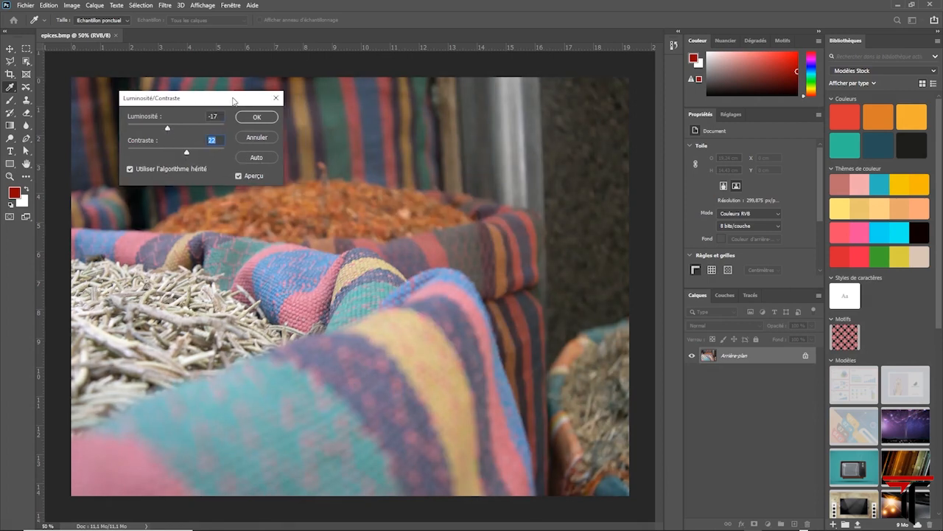
drag(249, 103, 234, 102)
drag(249, 102, 235, 102)
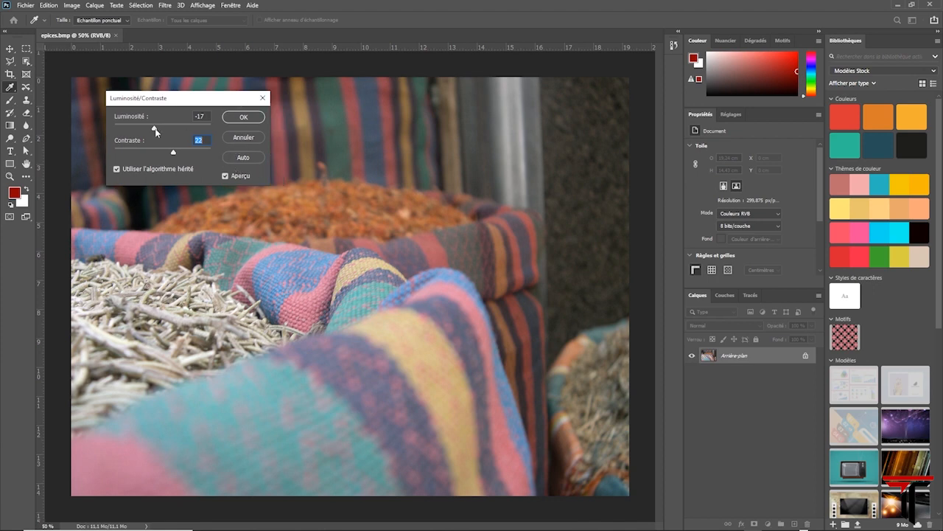
drag(154, 128, 155, 129)
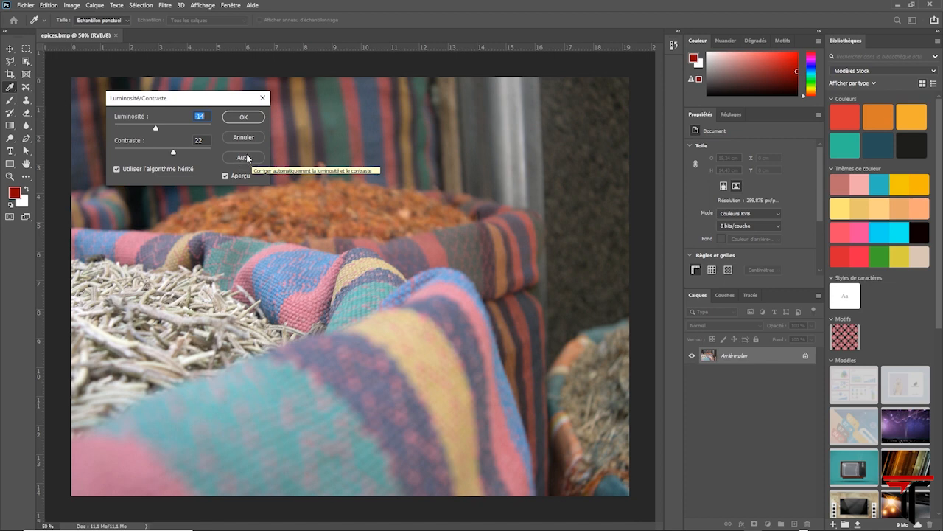
drag(219, 98, 191, 81)
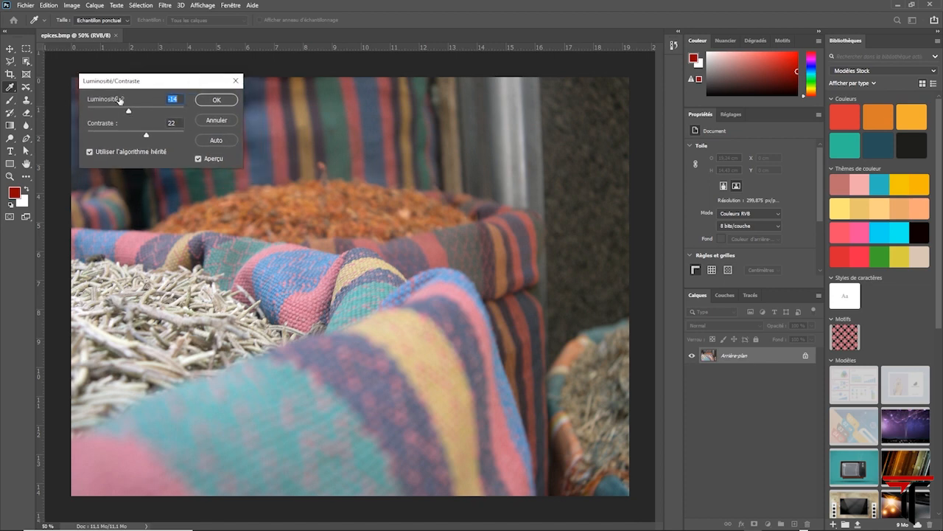
Step: Settle on brightness -8 and contrast 30 with the legacy algorithm and apply the correction to the photo
click(216, 140)
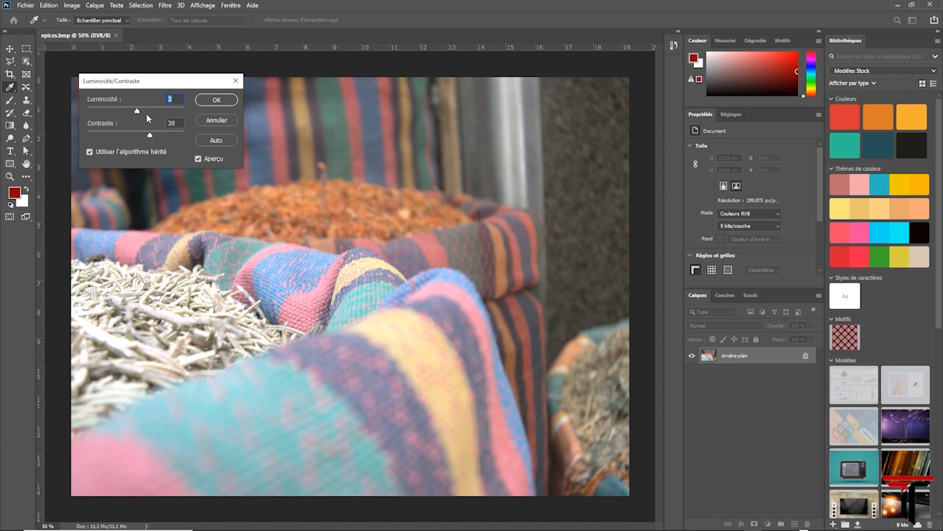
drag(137, 112, 133, 112)
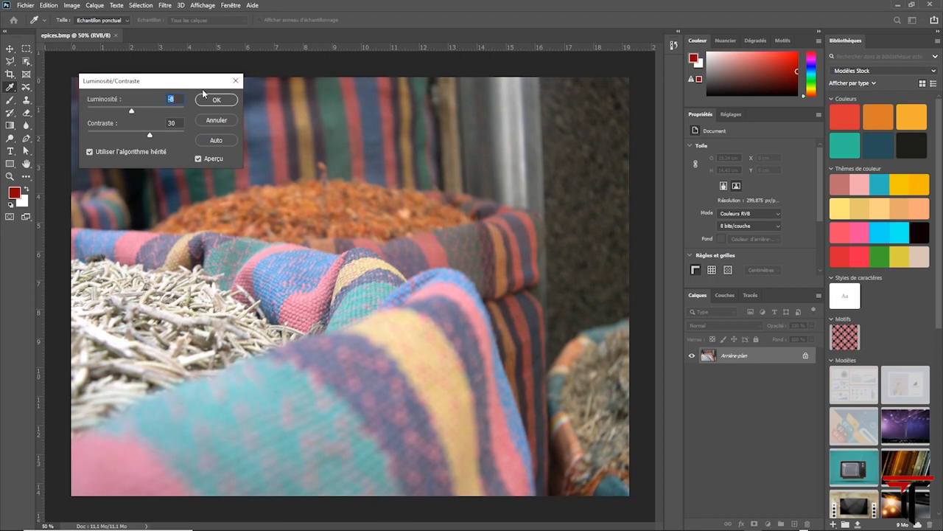
drag(206, 83, 199, 95)
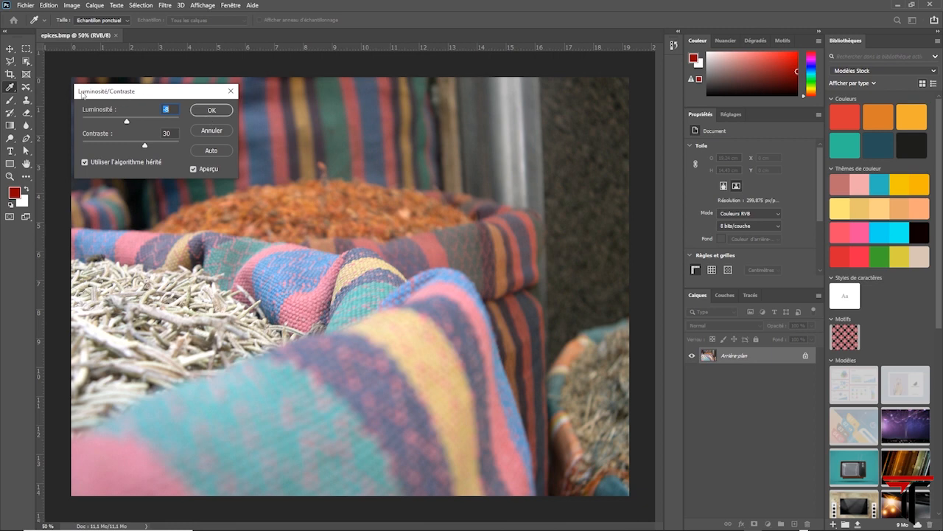
click(211, 111)
key(v)
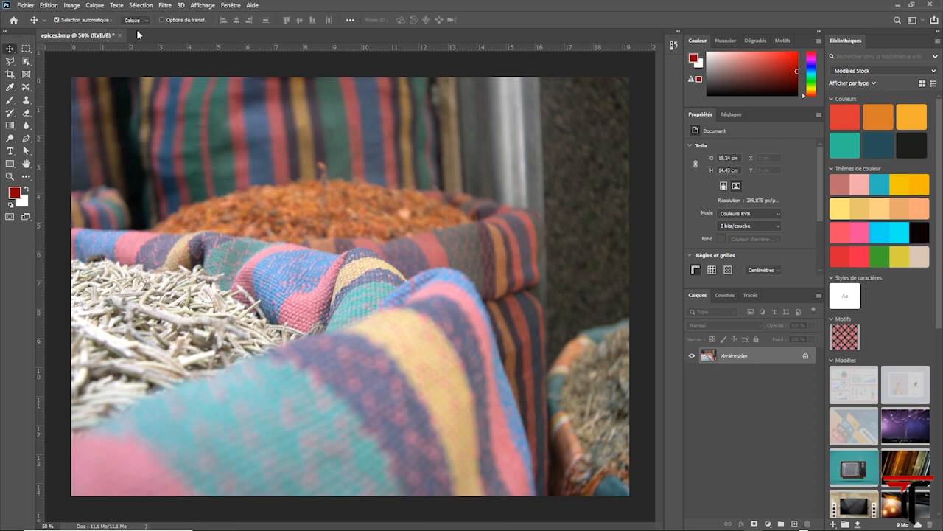
click(72, 6)
mouse_move(83, 31)
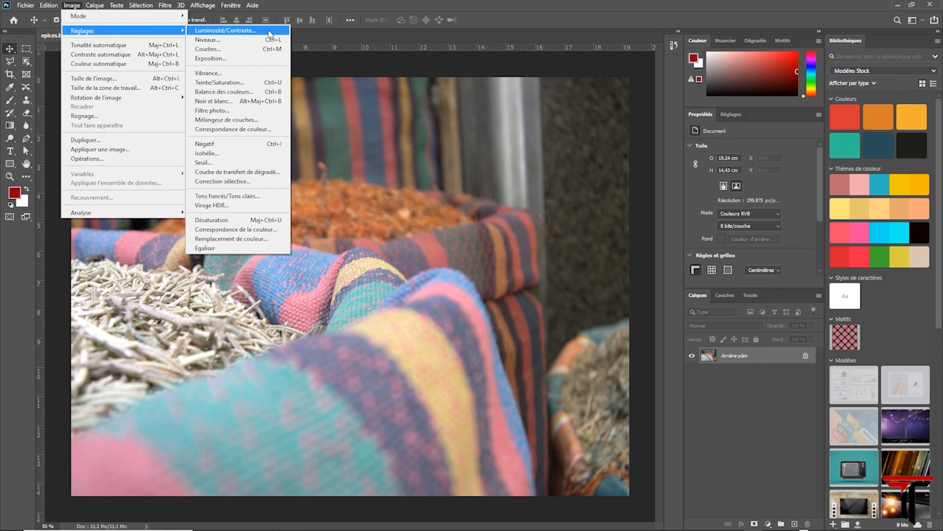
click(72, 6)
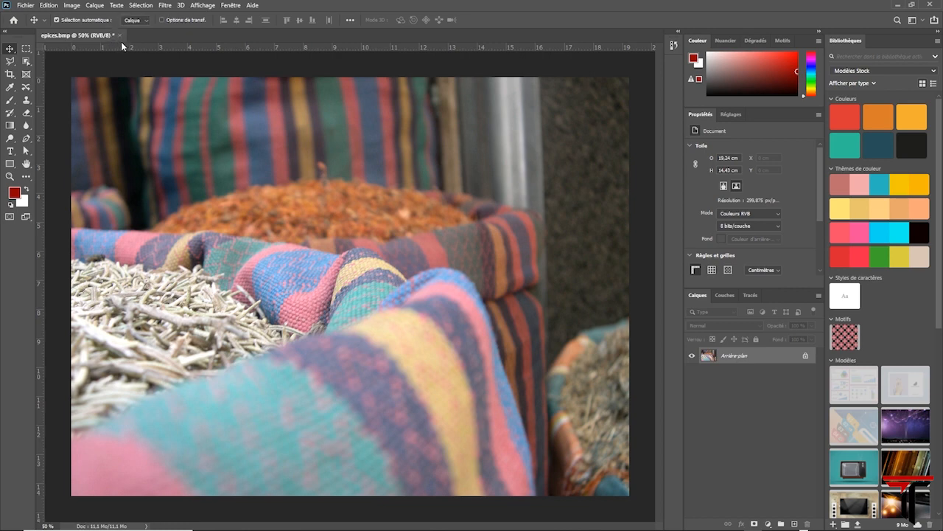
Step: Remove the brightness and contrast correction from epices.bmp by returning to the photo's previous version
click(26, 6)
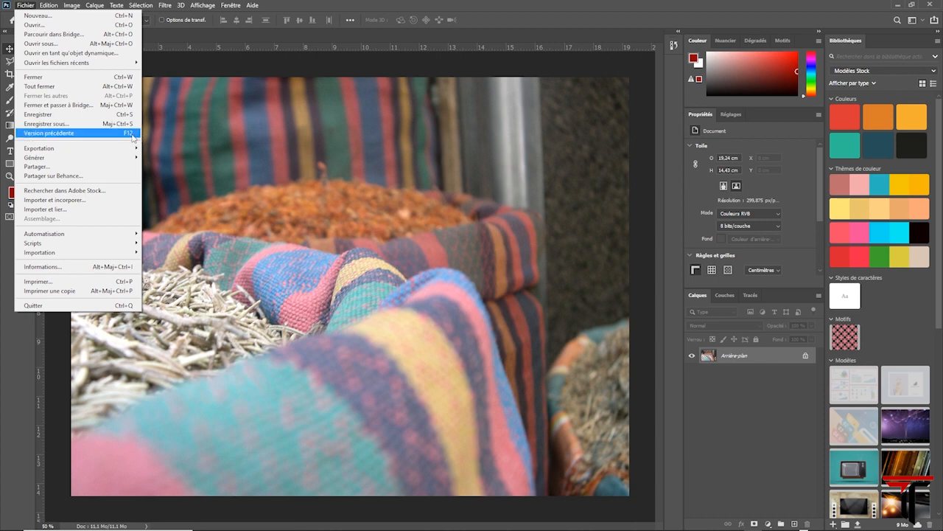
click(26, 5)
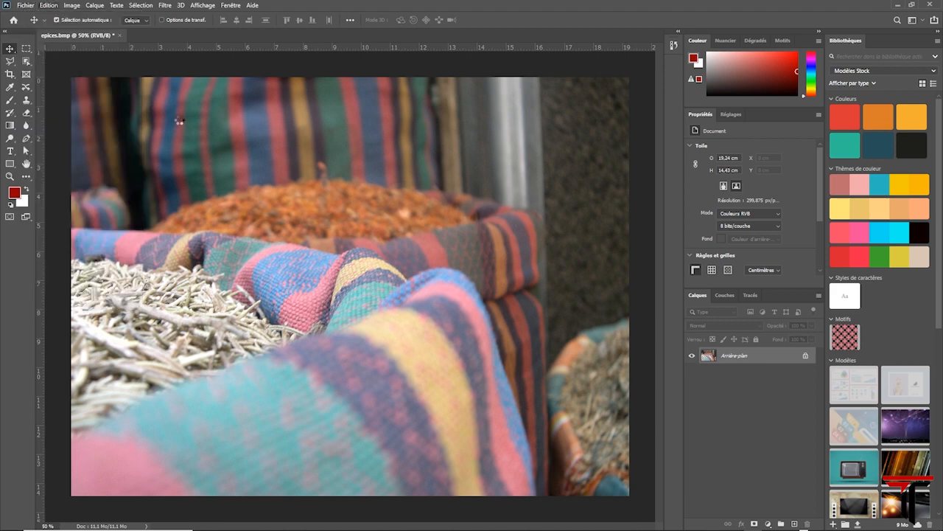
key(ctrl+z)
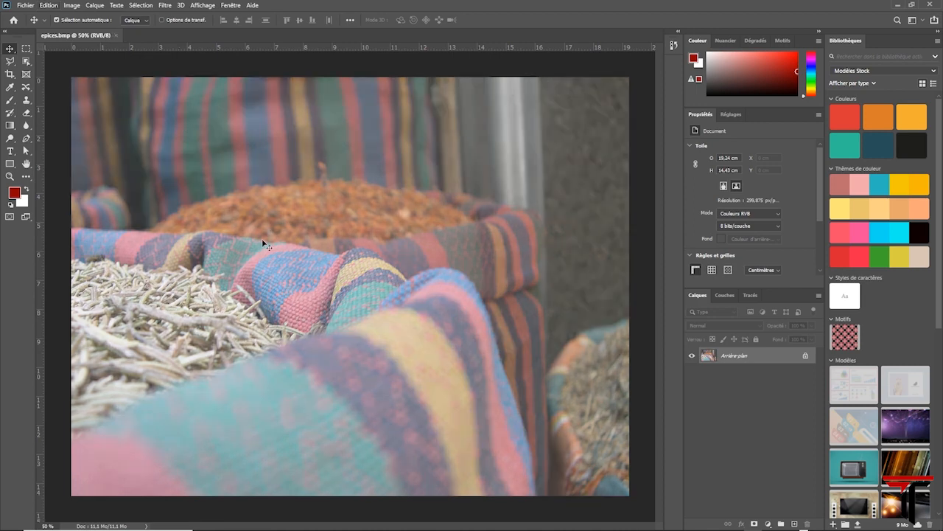
click(28, 6)
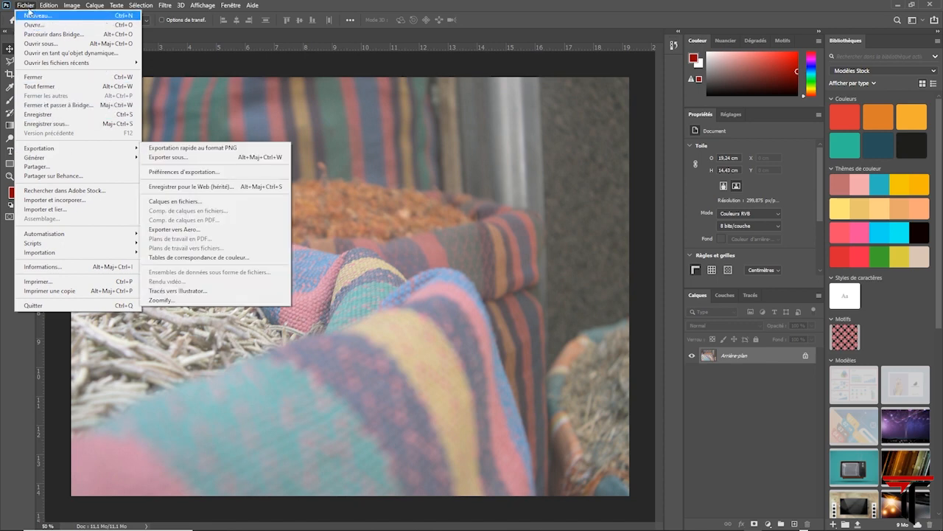
click(28, 7)
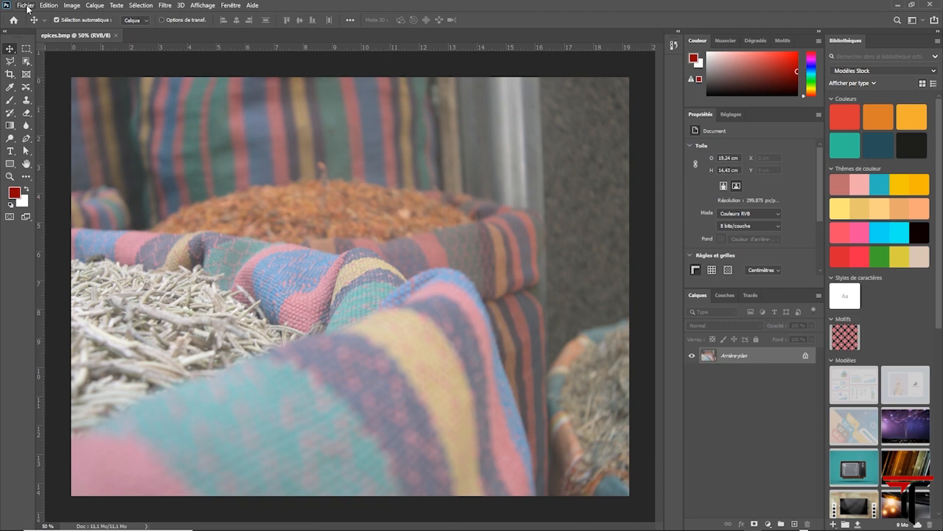
click(27, 7)
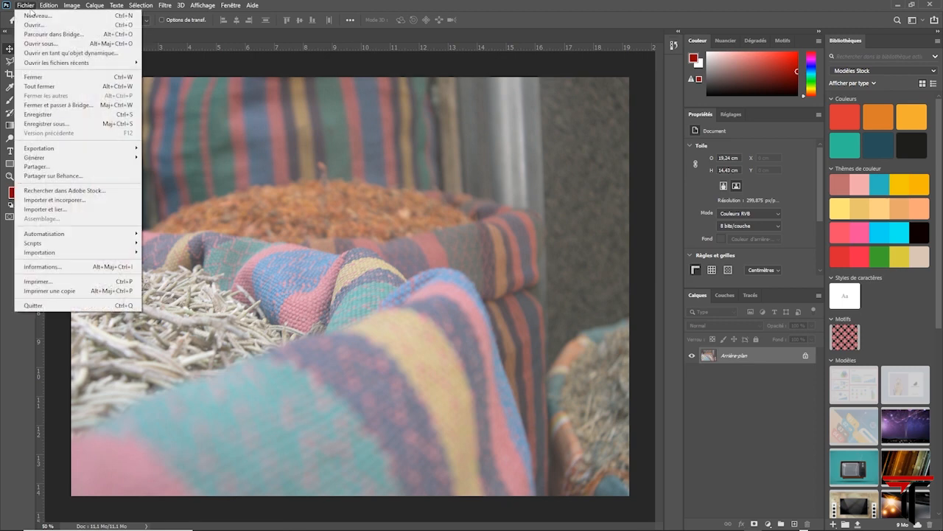
click(29, 8)
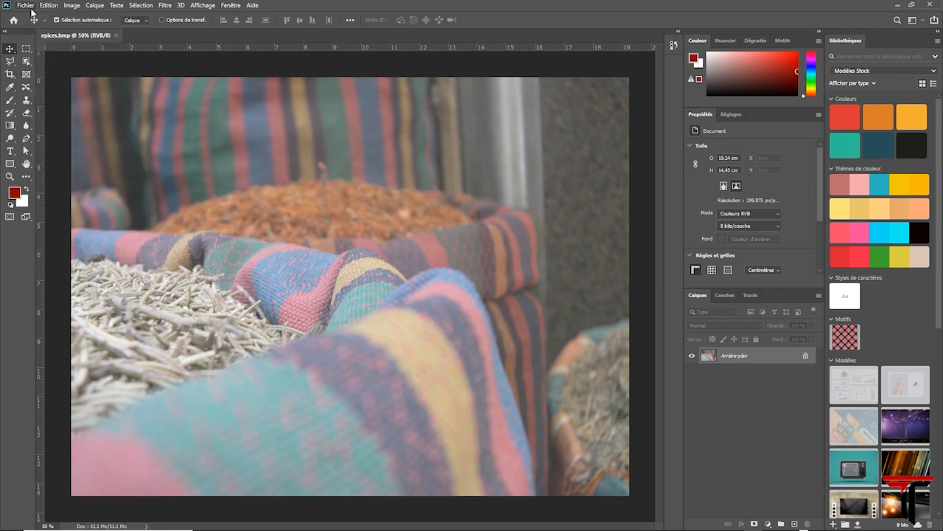
Step: Start an Exposition correction on the spice photo and set exposure to +0,36 and offset to -0,1152
click(76, 8)
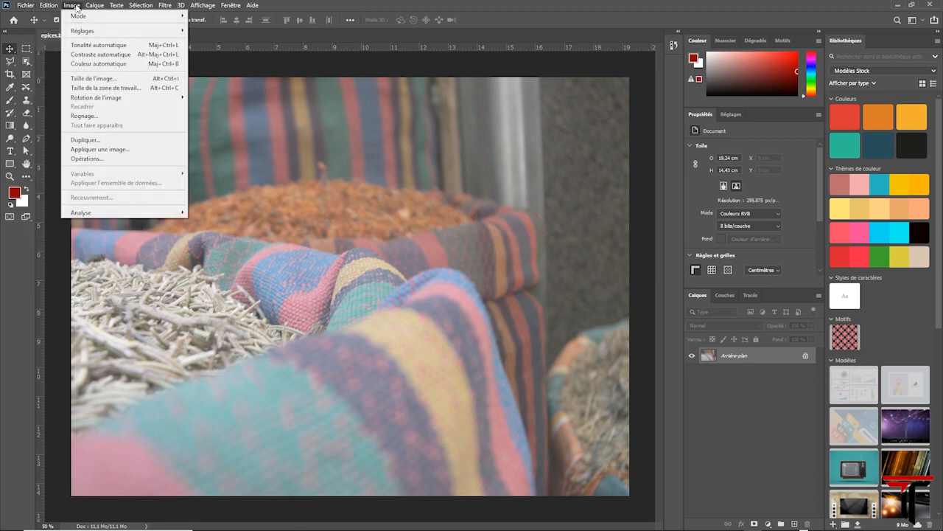
mouse_move(81, 31)
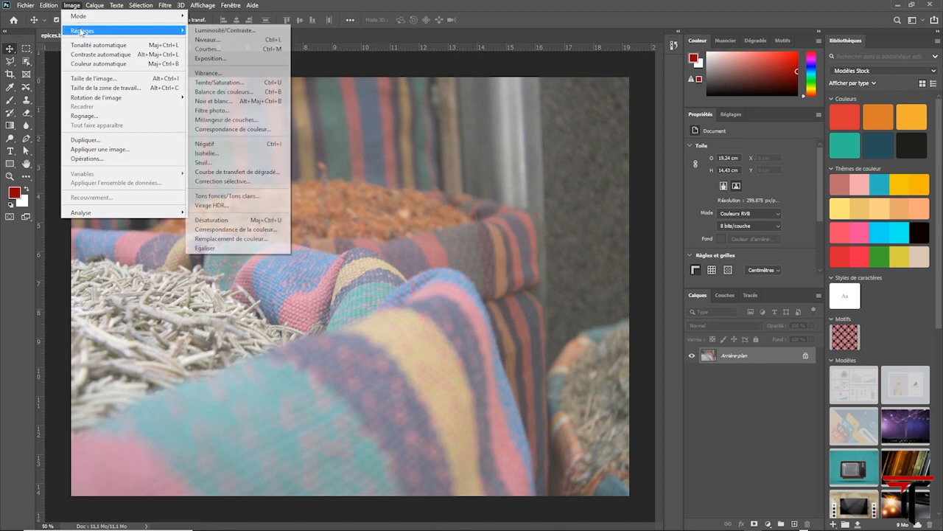
click(255, 59)
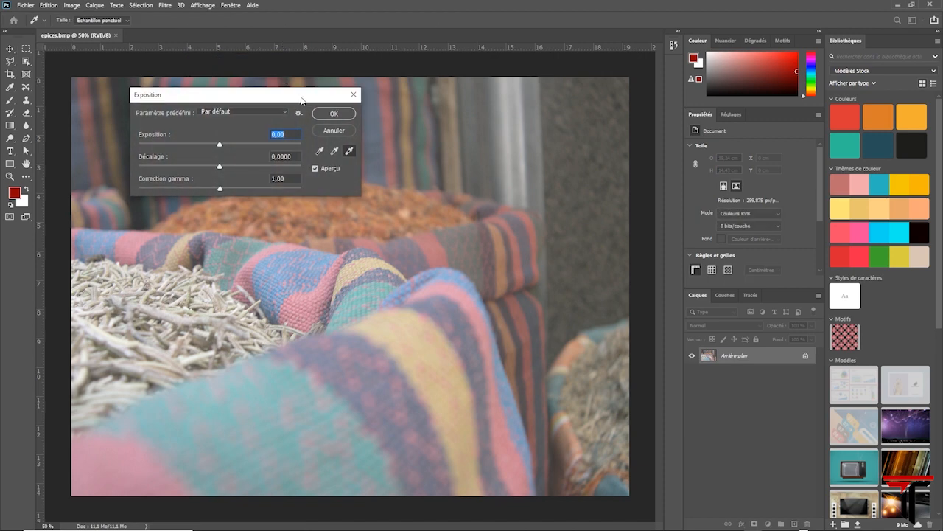
drag(300, 101, 589, 82)
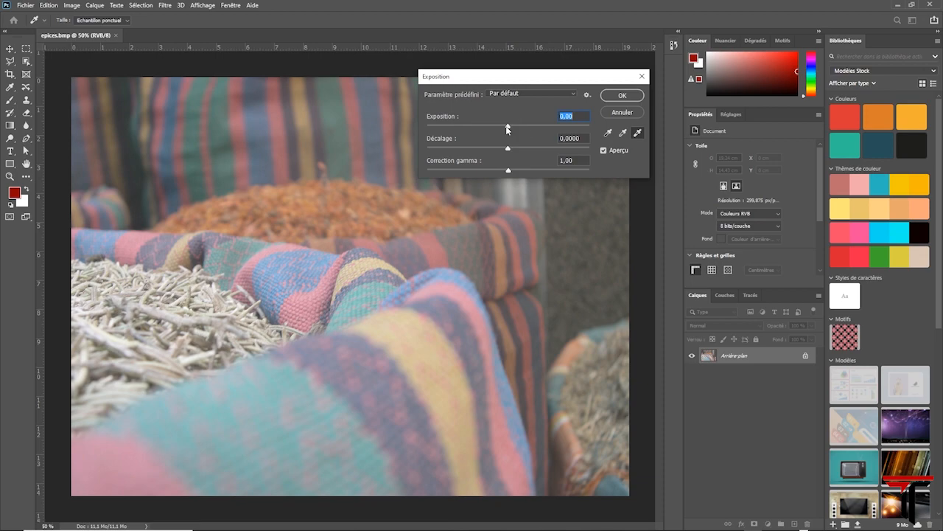
mouse_move(507, 128)
mouse_down()
mouse_move(522, 129)
mouse_move(500, 127)
mouse_move(519, 125)
mouse_move(505, 128)
mouse_move(516, 126)
mouse_move(497, 150)
mouse_move(517, 149)
mouse_move(489, 149)
mouse_move(514, 126)
mouse_move(488, 151)
mouse_move(512, 127)
mouse_move(481, 150)
mouse_move(502, 150)
mouse_move(489, 151)
mouse_move(514, 129)
mouse_up()
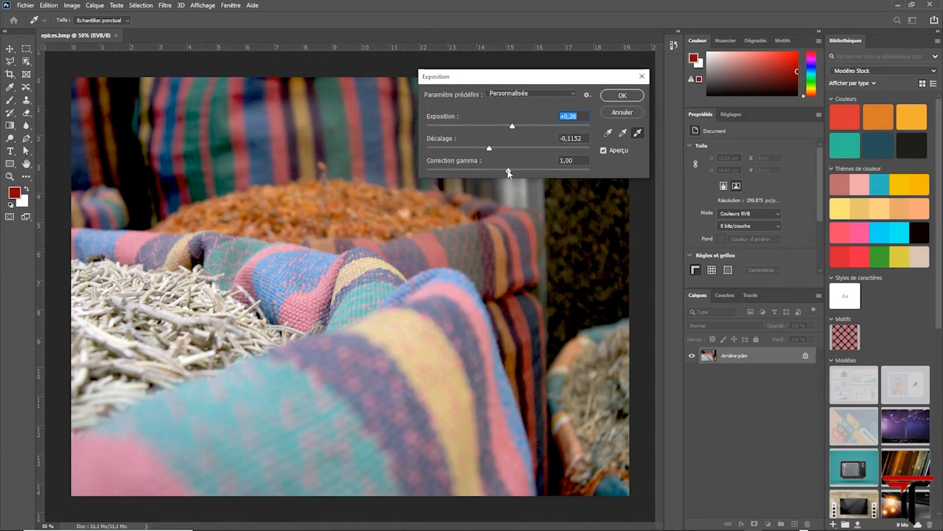
Step: Try gamma corrections of 1,02 and 0,95 in the Exposition dialog, then settle on 0,91
mouse_move(508, 171)
mouse_down()
mouse_move(517, 173)
mouse_move(499, 173)
mouse_move(508, 167)
mouse_up()
text(1,02)
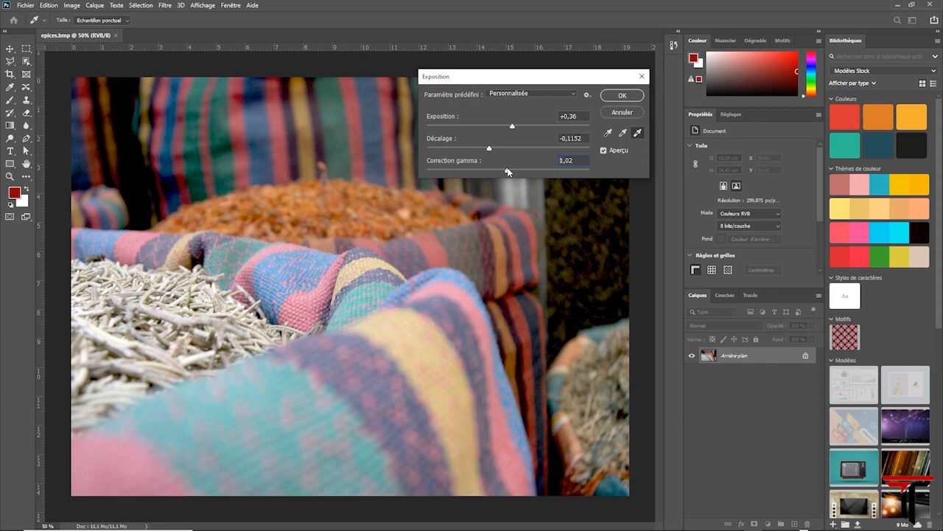
drag(507, 171, 512, 173)
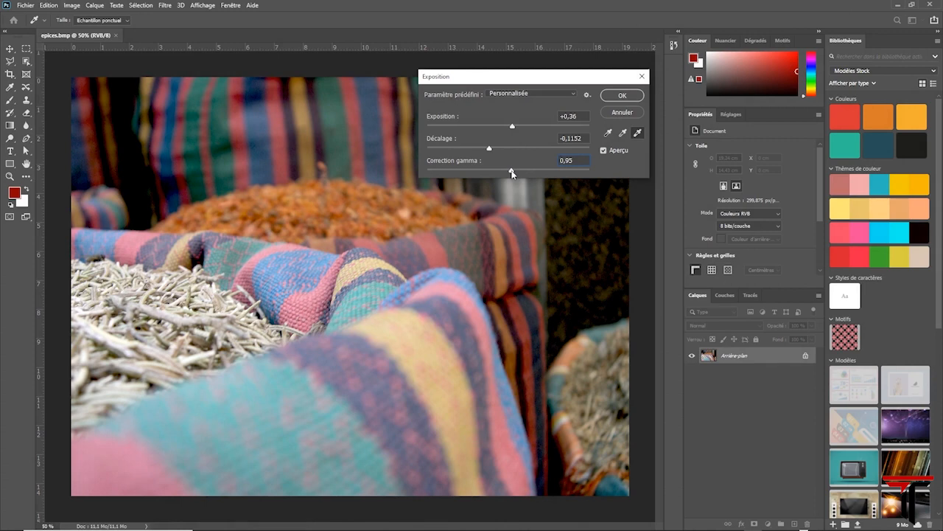
mouse_move(512, 173)
mouse_down()
mouse_move(504, 173)
mouse_move(515, 172)
mouse_up()
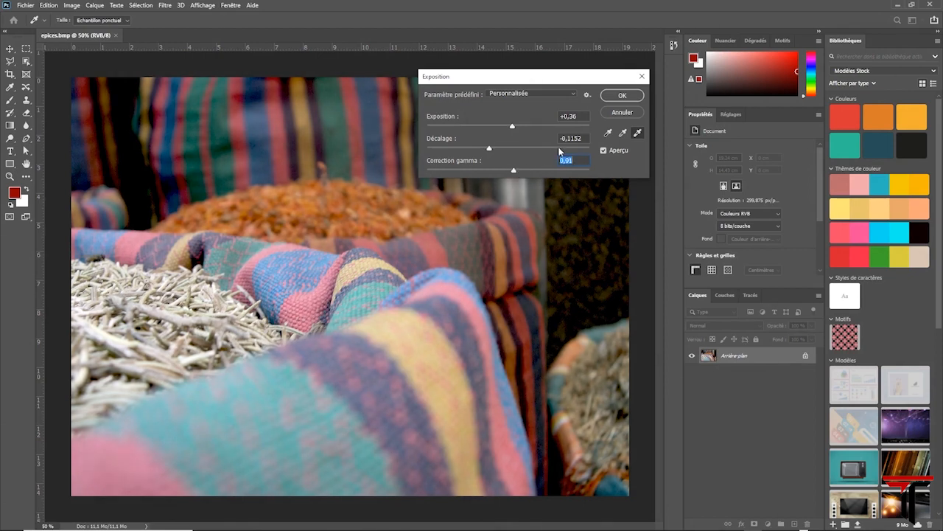
Step: Compare the photo with and without the exposure preview, clear the dialog from its centre, and apply the correction
drag(573, 79, 543, 77)
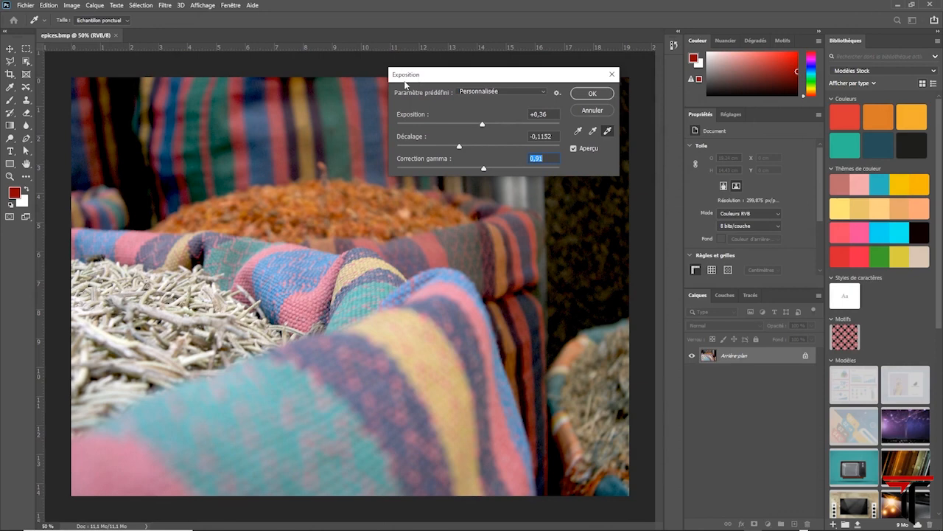
click(576, 148)
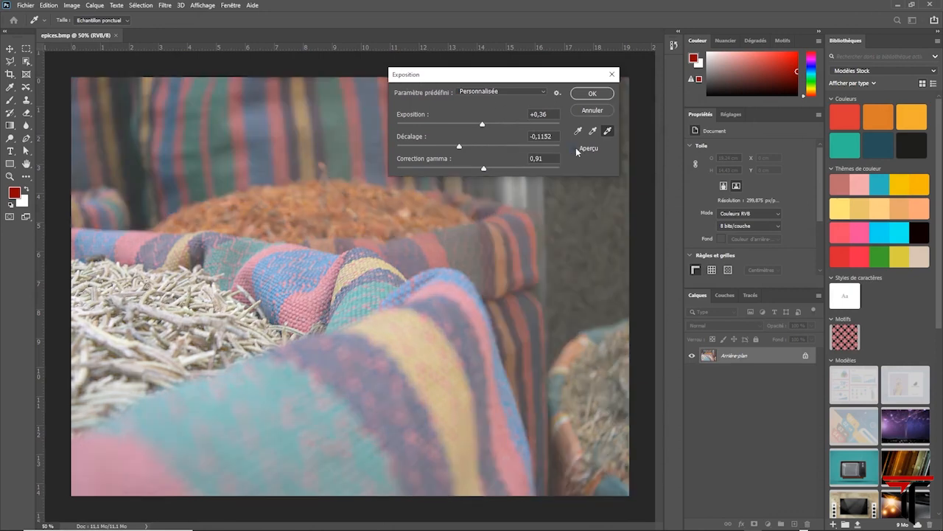
click(576, 147)
click(576, 147)
click(575, 148)
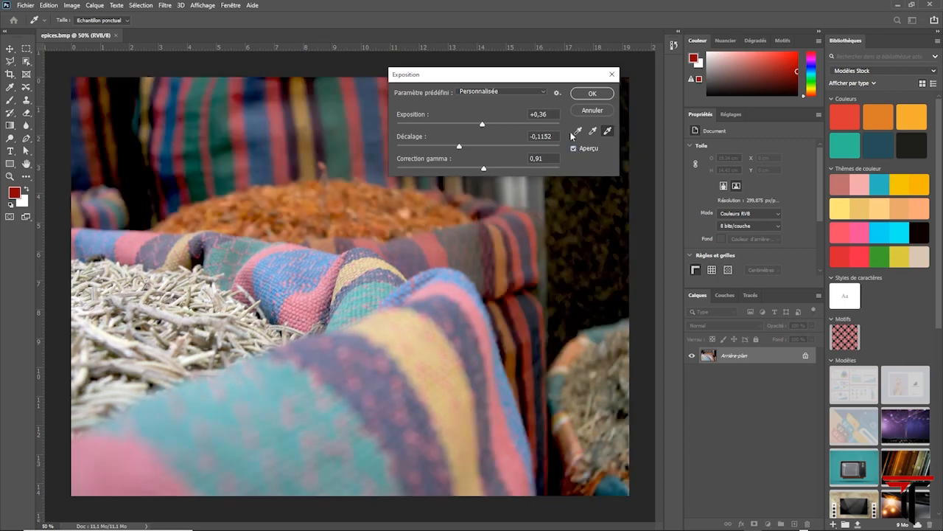
drag(536, 75, 208, 67)
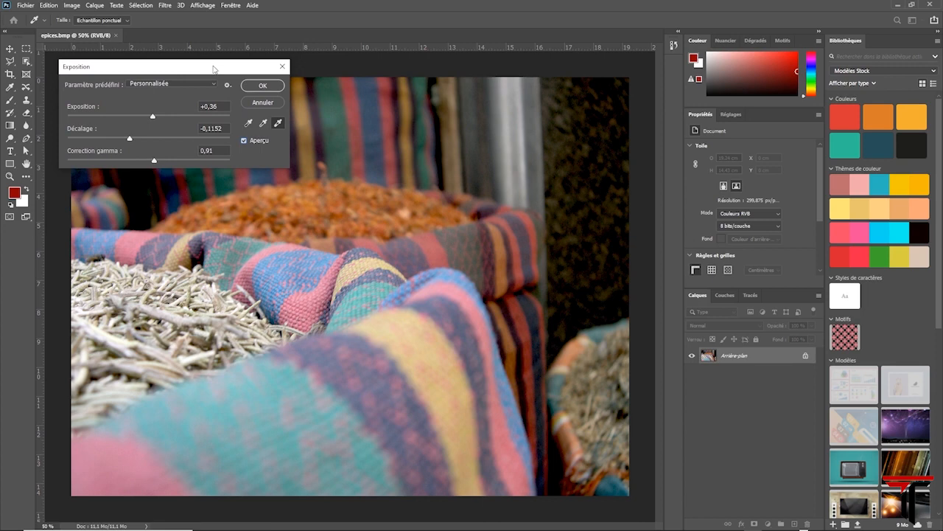
click(274, 88)
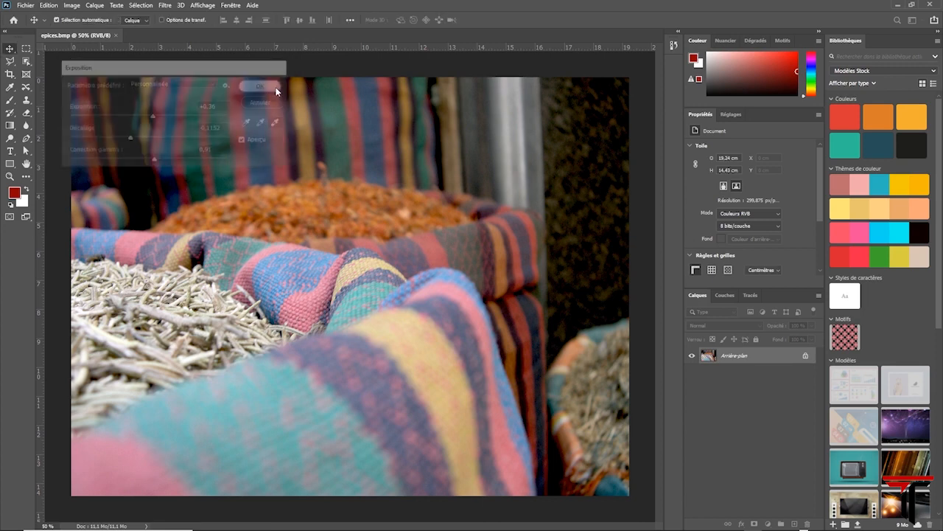
Step: Examine the input histogram of epices.bmp in the Niveaux adjustment, then leave it without applying changes
click(72, 6)
mouse_move(85, 31)
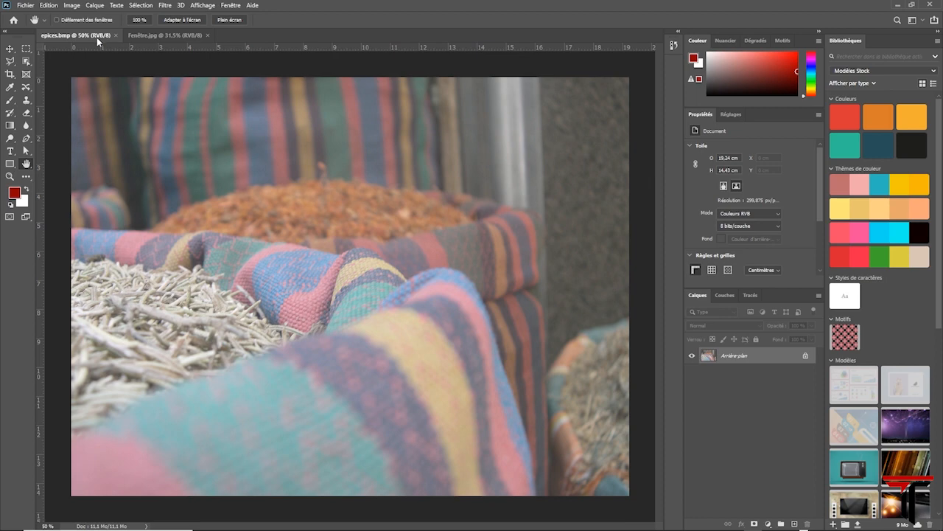
click(72, 5)
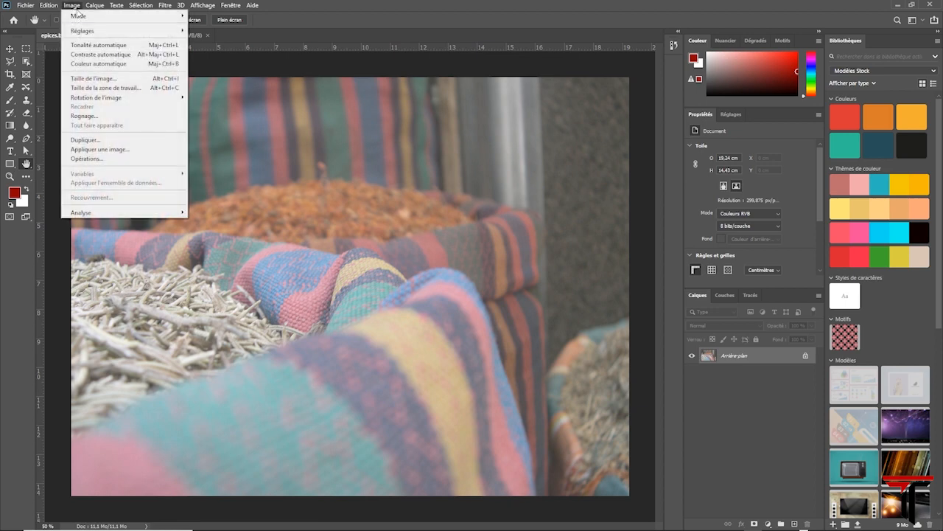
mouse_move(86, 31)
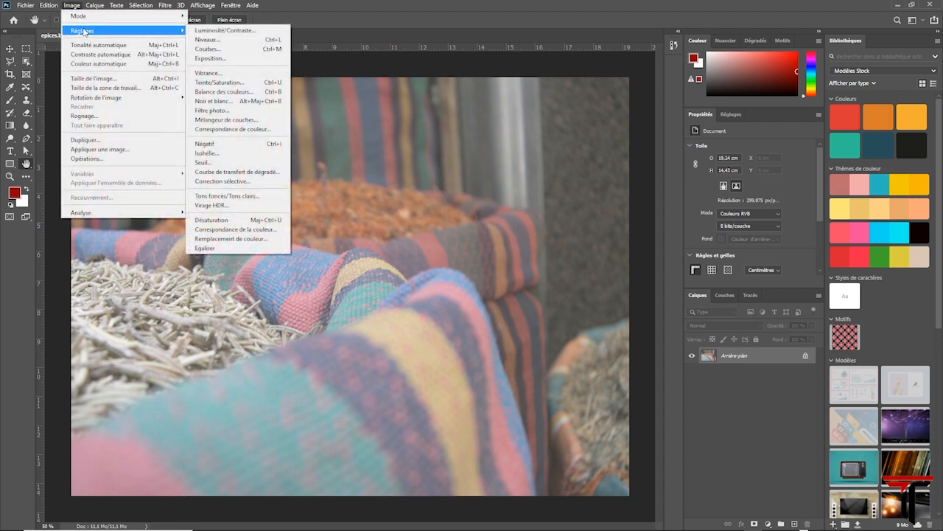
click(286, 41)
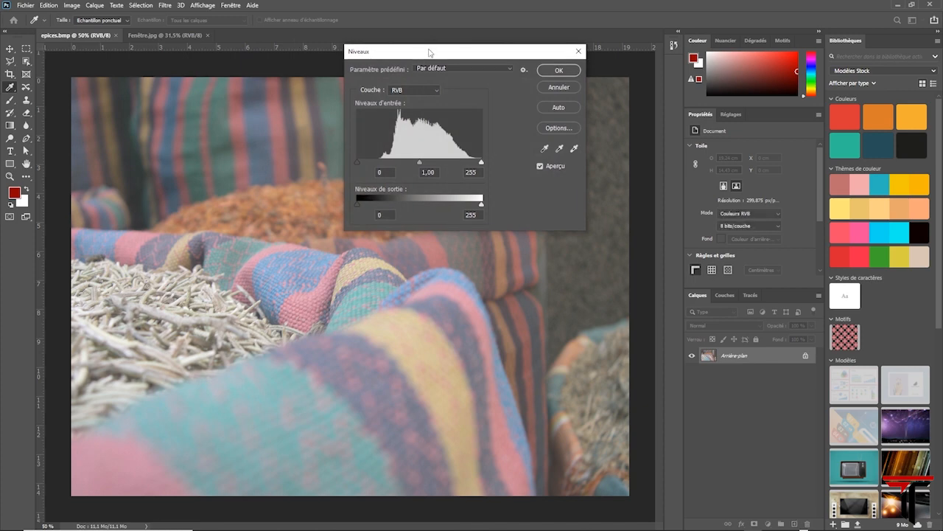
drag(432, 52, 129, 25)
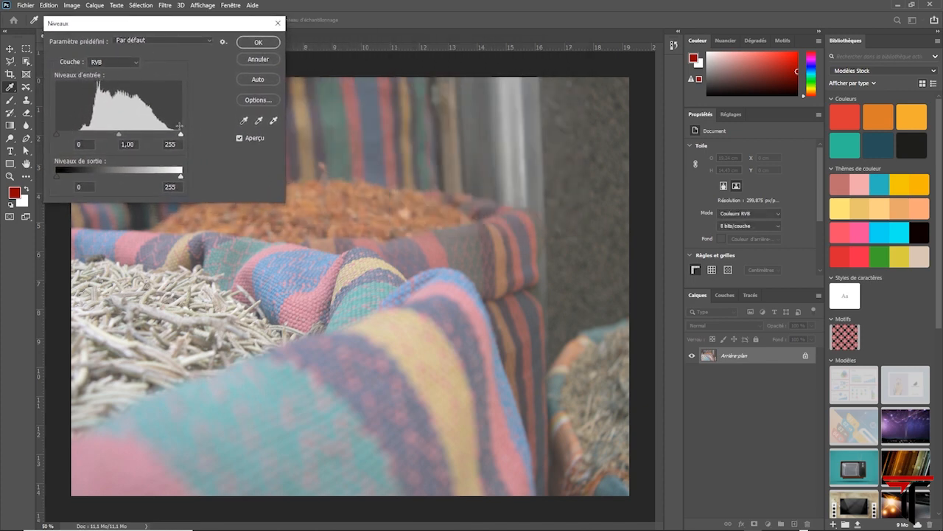
drag(196, 24, 487, 30)
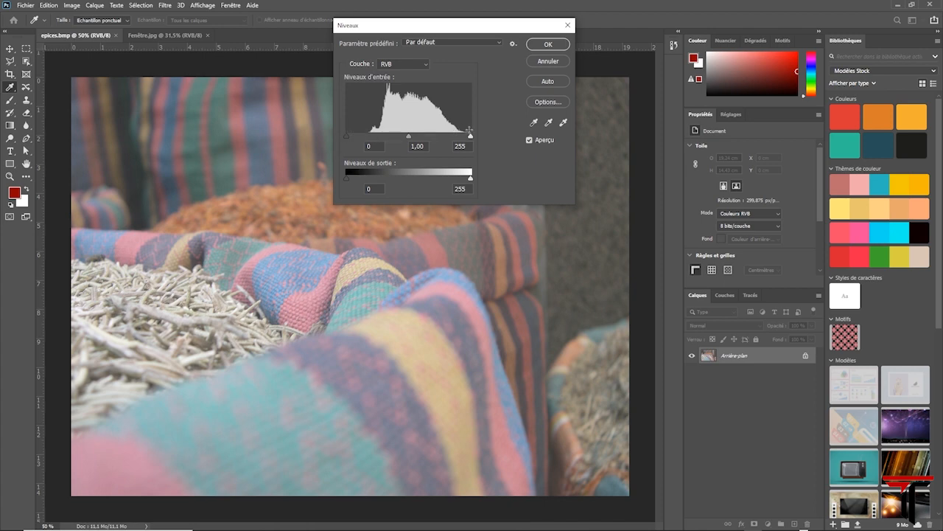
click(548, 62)
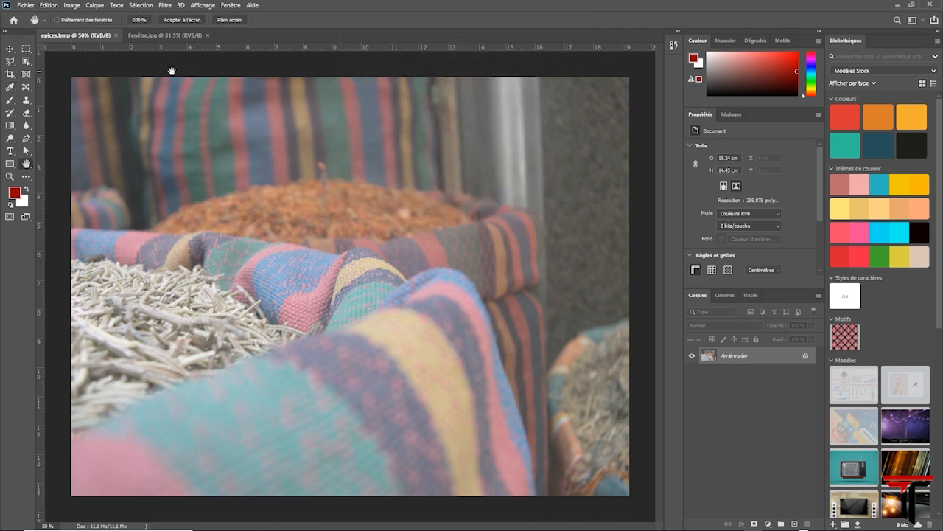
Step: Switch to Fenêtre.jpg, examine its histogram in the Niveaux adjustment for comparison, and cancel the dialog
click(161, 35)
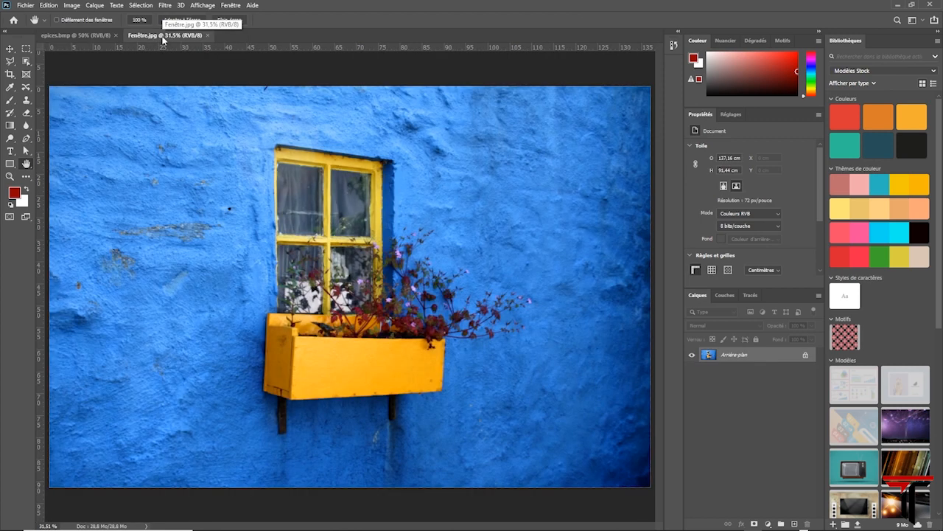
click(72, 6)
mouse_move(85, 31)
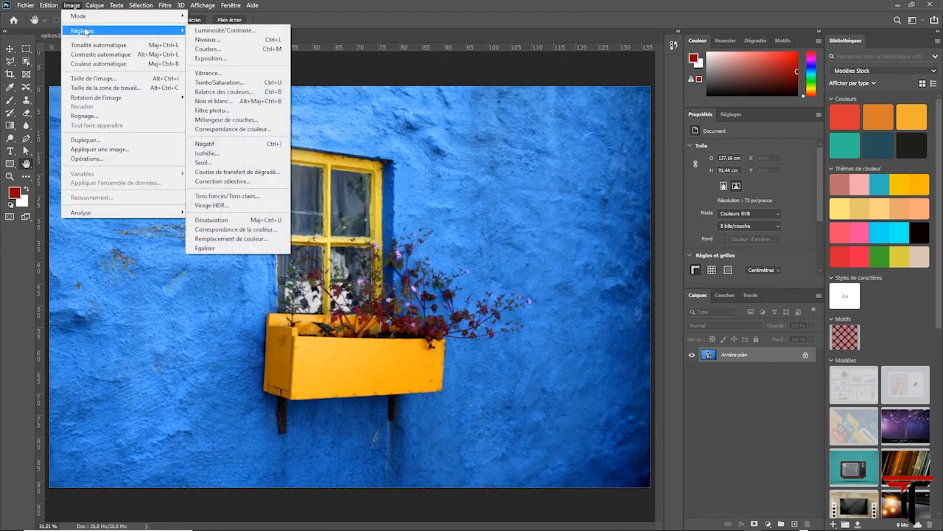
click(245, 43)
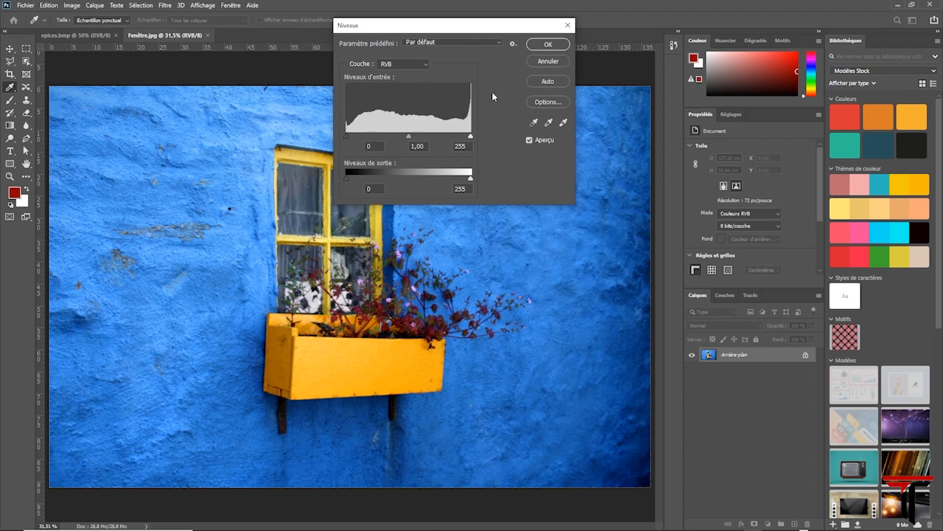
click(548, 61)
key(h)
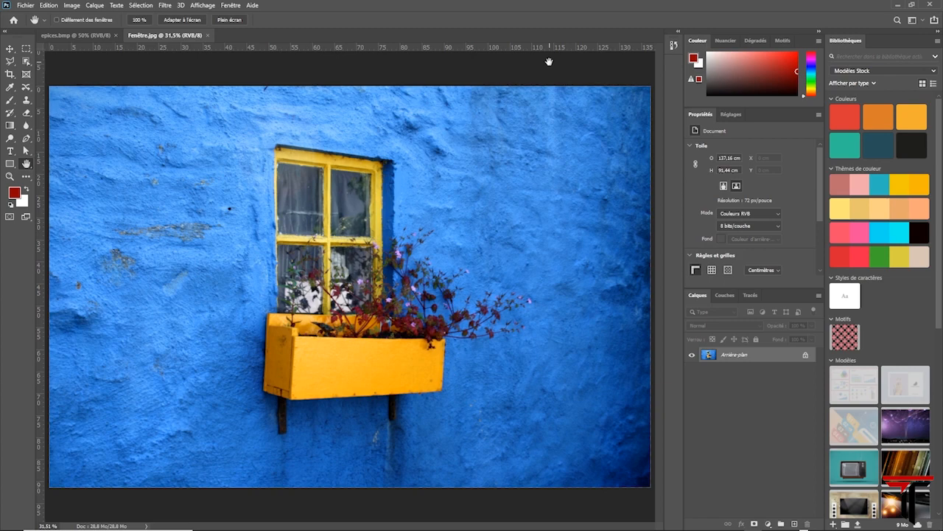
Step: Return to epices.bmp, open its Niveaux adjustment, and move the dialog over the photo's upper-right area
click(96, 36)
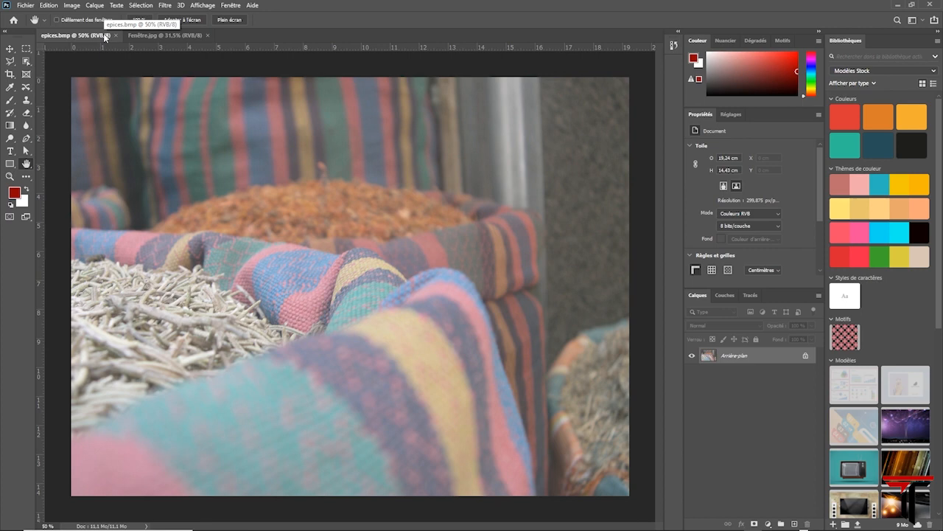
key(ctrl+l)
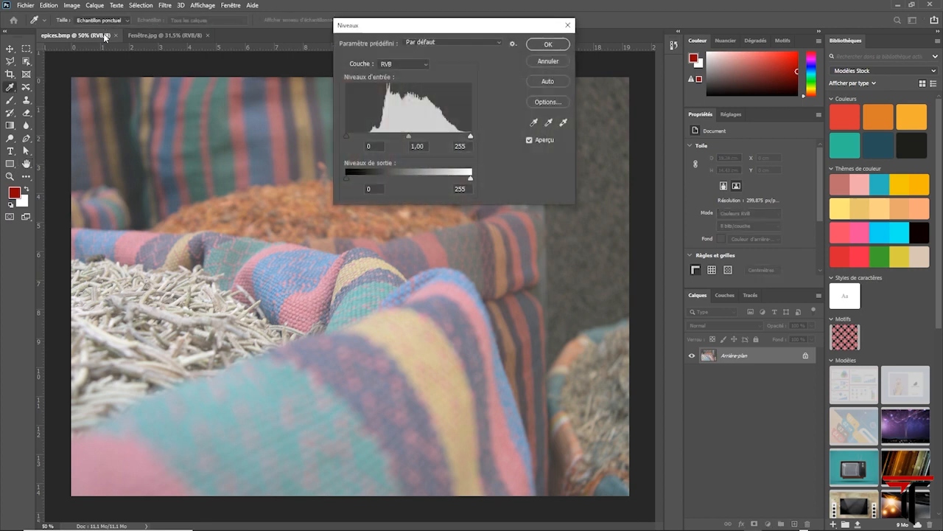
drag(402, 26, 375, 40)
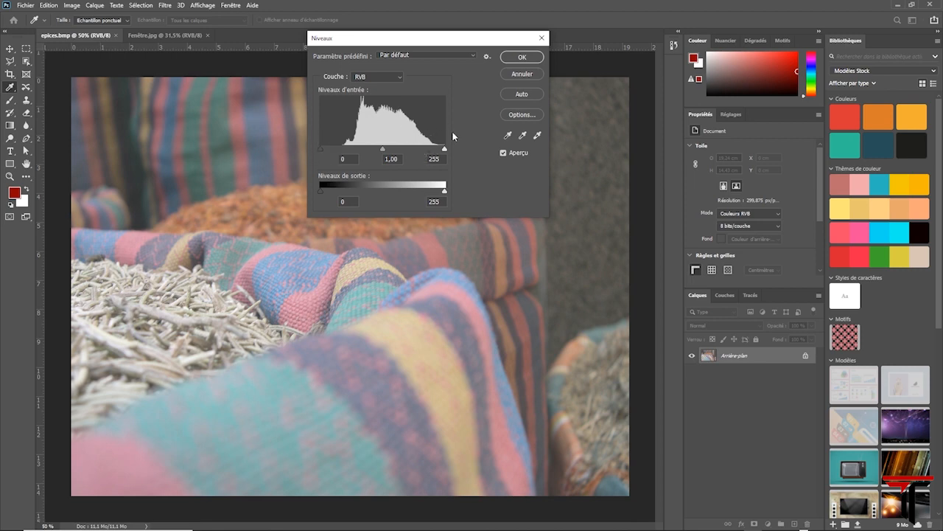
drag(451, 42, 446, 42)
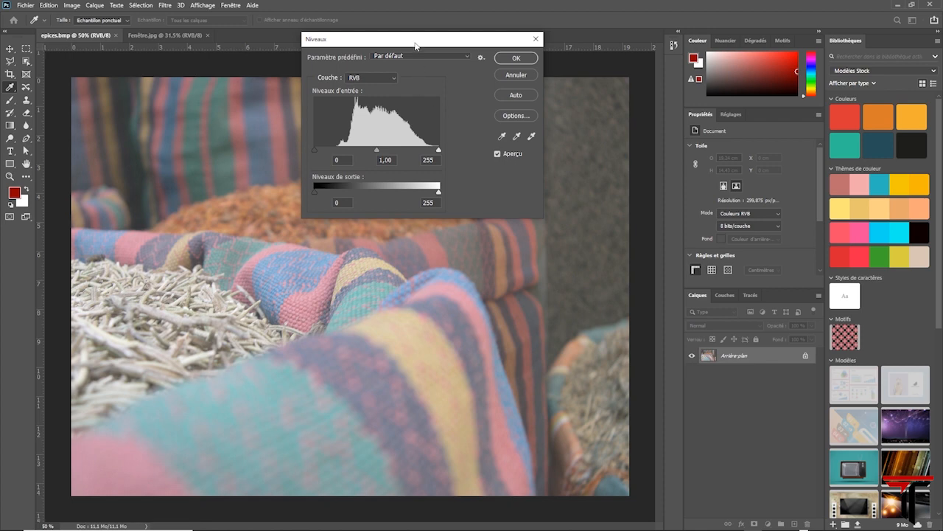
drag(418, 42, 382, 45)
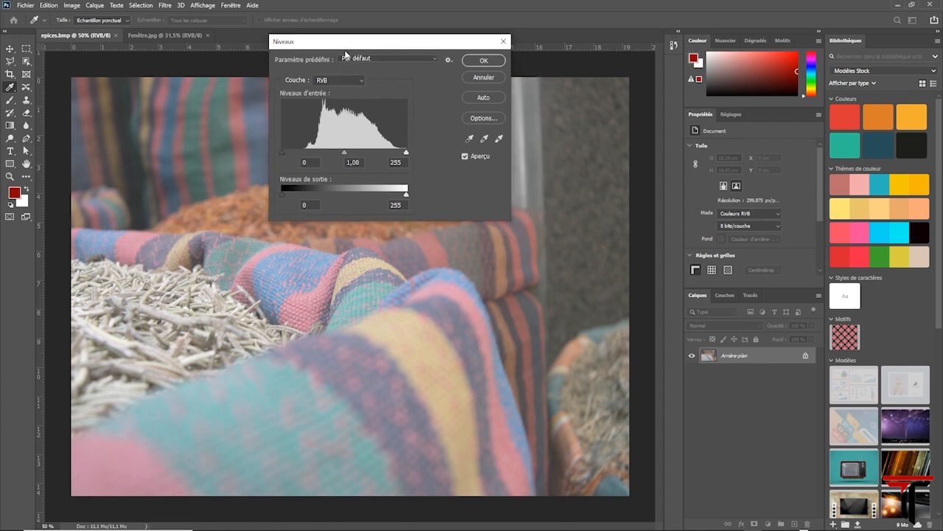
drag(345, 47, 494, 70)
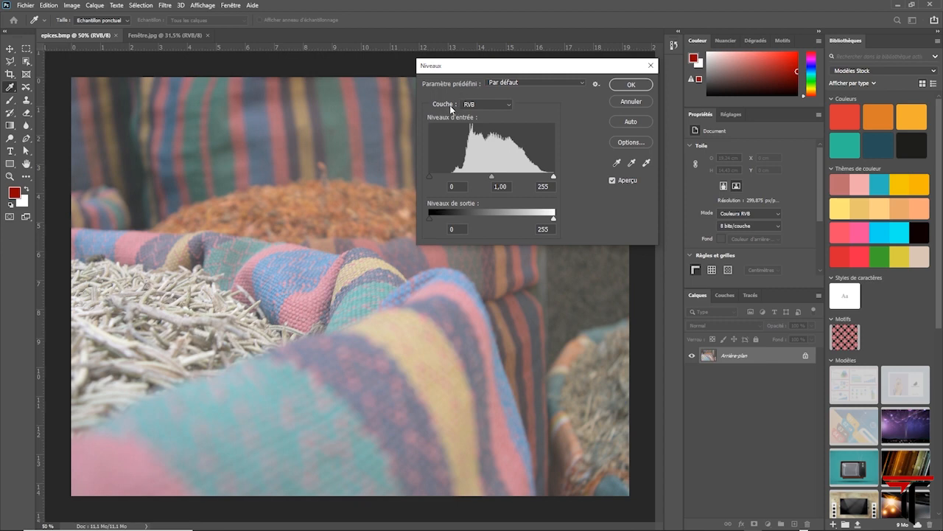
Step: Examine the photo's Niveaux histogram for the Rouge, Vert and Bleu channels in turn
click(508, 104)
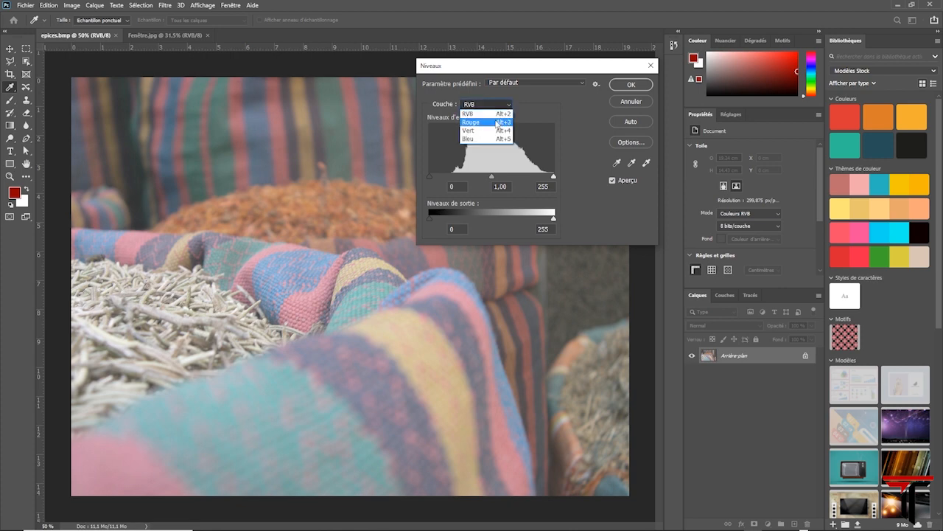
click(479, 123)
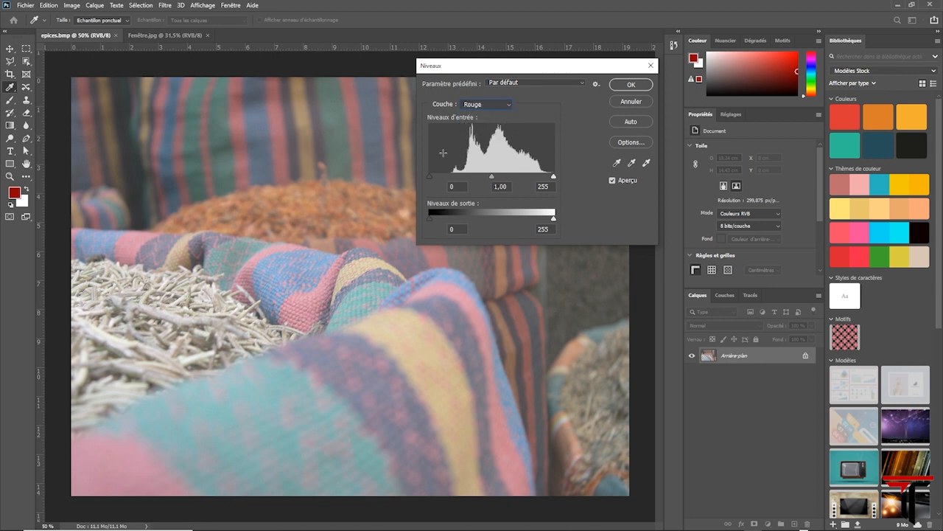
click(504, 108)
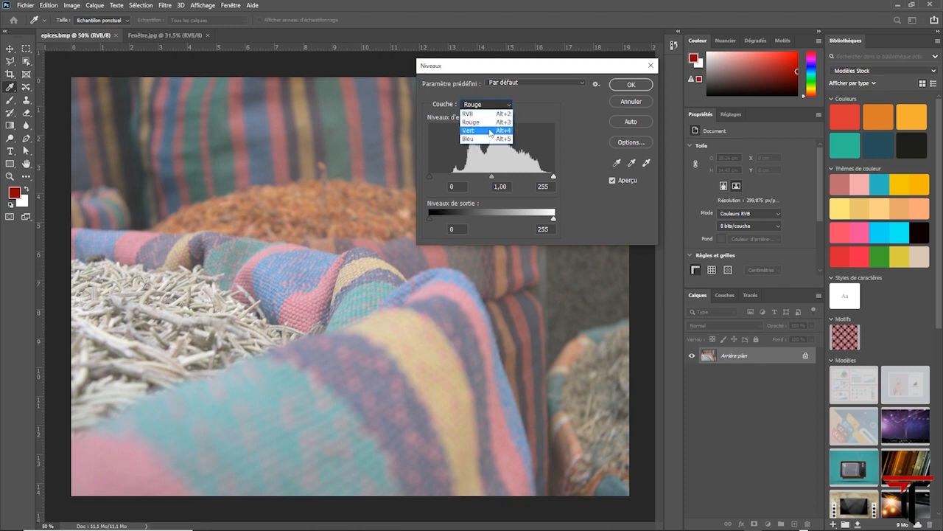
click(500, 134)
click(502, 105)
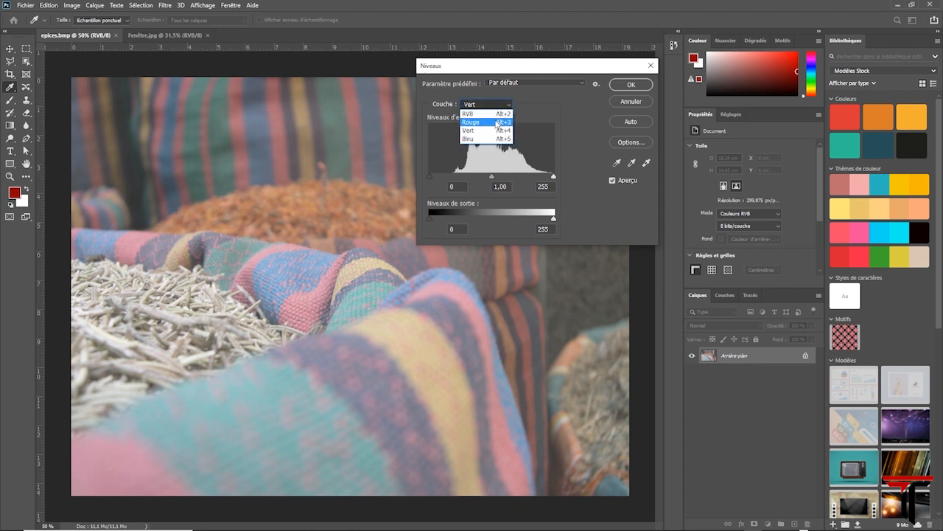
click(498, 143)
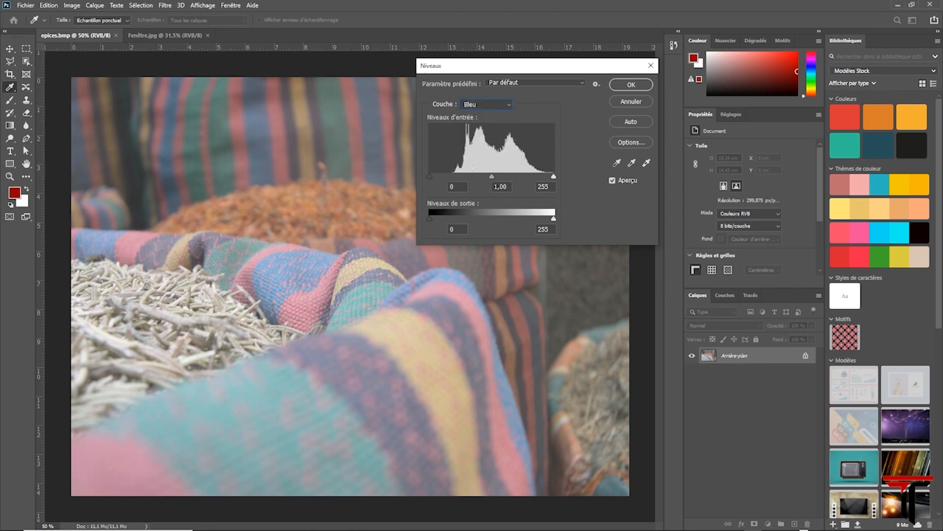
Step: View the combined RVB histogram, switch the Niveaux adjustment to the Rouge channel, and shift the dialog slightly over the photo
click(504, 106)
click(487, 114)
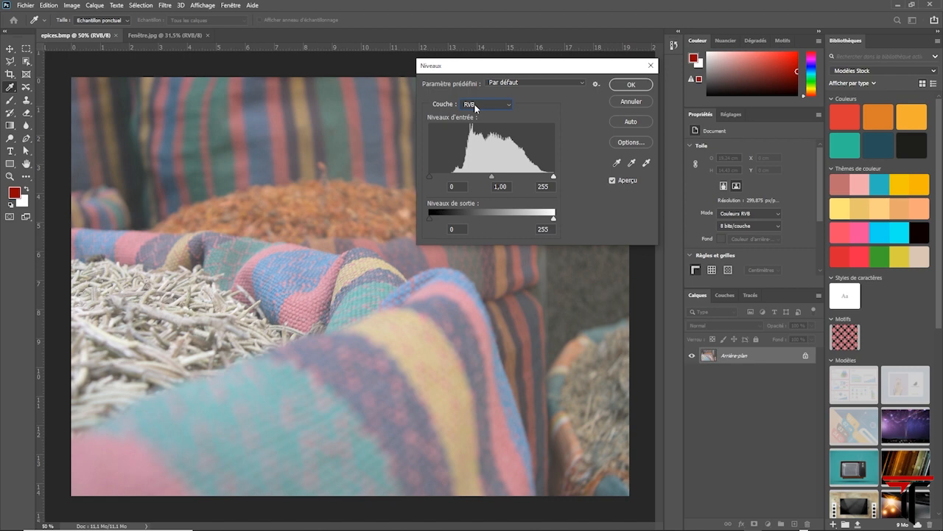
click(475, 107)
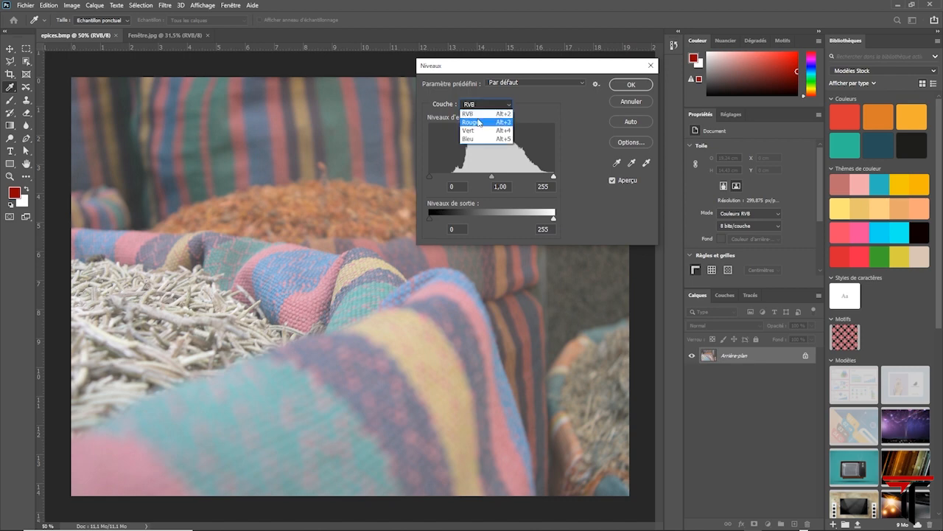
click(478, 119)
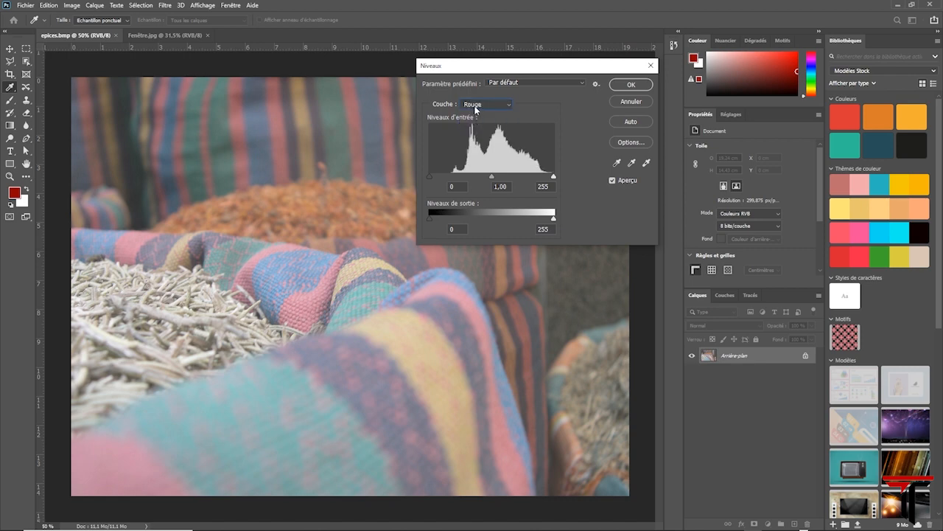
drag(492, 70, 479, 65)
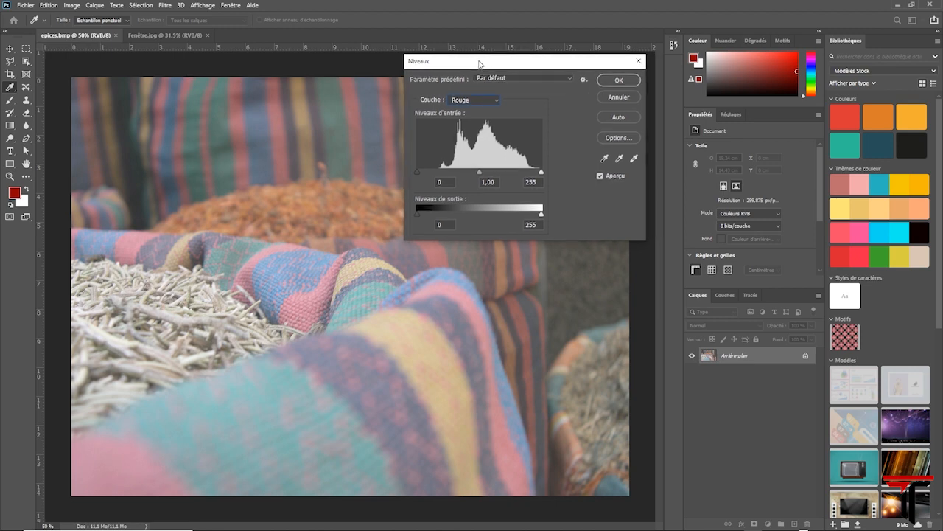
click(472, 98)
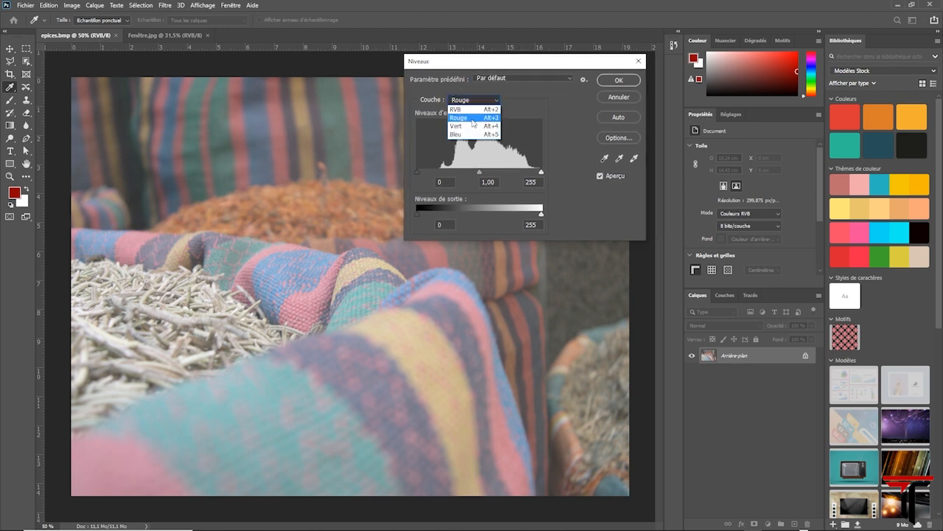
click(474, 117)
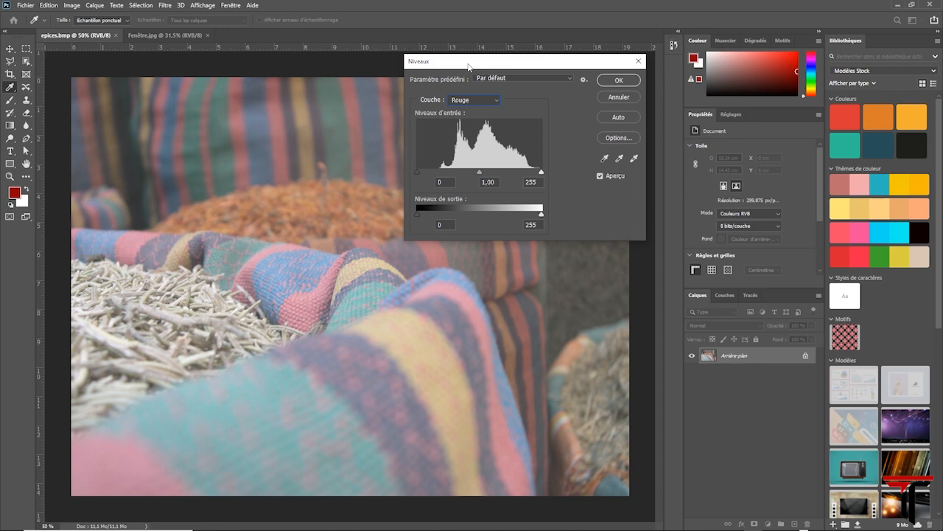
Step: Using the clipping preview, set the Rouge channel's black input level to 51 where the first shadow pixels clip
key(alt)
drag(417, 170, 418, 170)
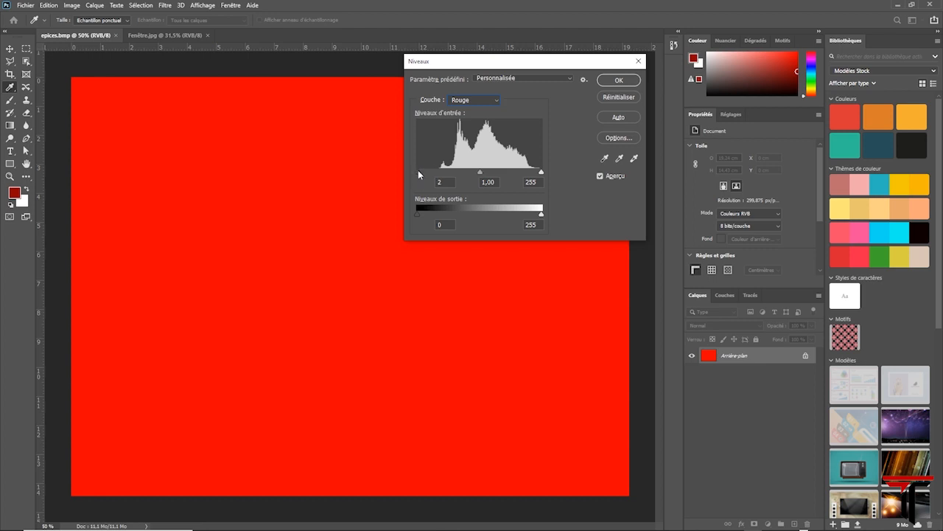
drag(422, 169, 423, 174)
drag(437, 172, 410, 164)
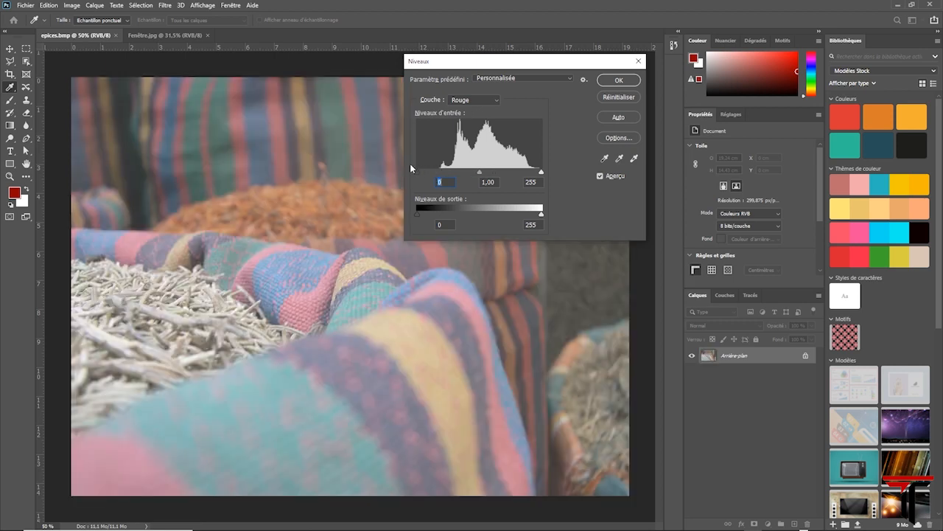
key(alt)
key(alt)
drag(416, 170, 424, 169)
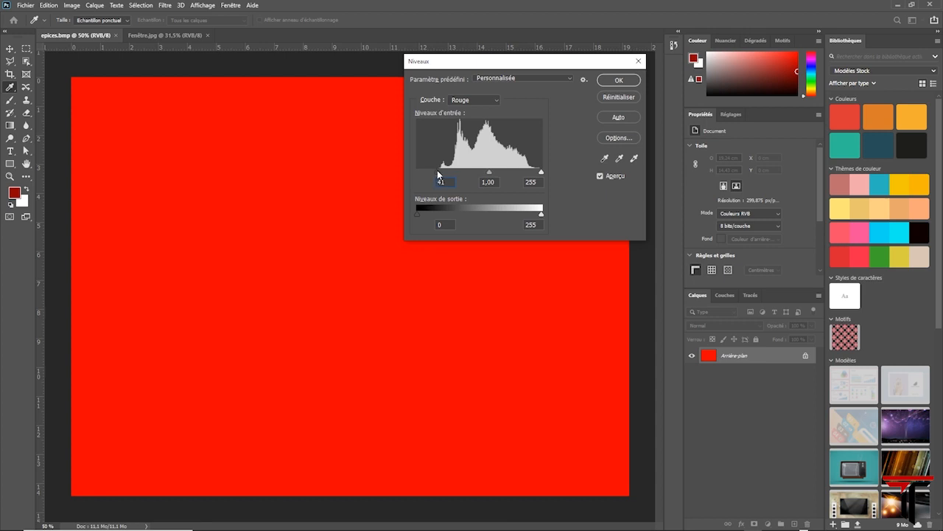
drag(438, 172, 419, 171)
drag(428, 173, 434, 174)
drag(443, 172, 444, 173)
drag(443, 168, 441, 171)
drag(441, 168, 443, 168)
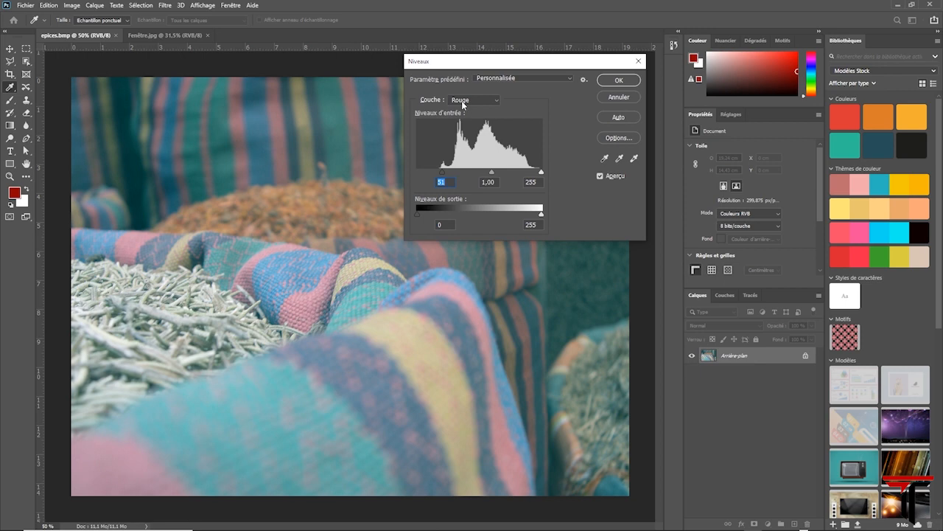
Step: Using the clipping preview, set the Rouge channel's white input level to 239
key(alt)
alt+click(543, 171)
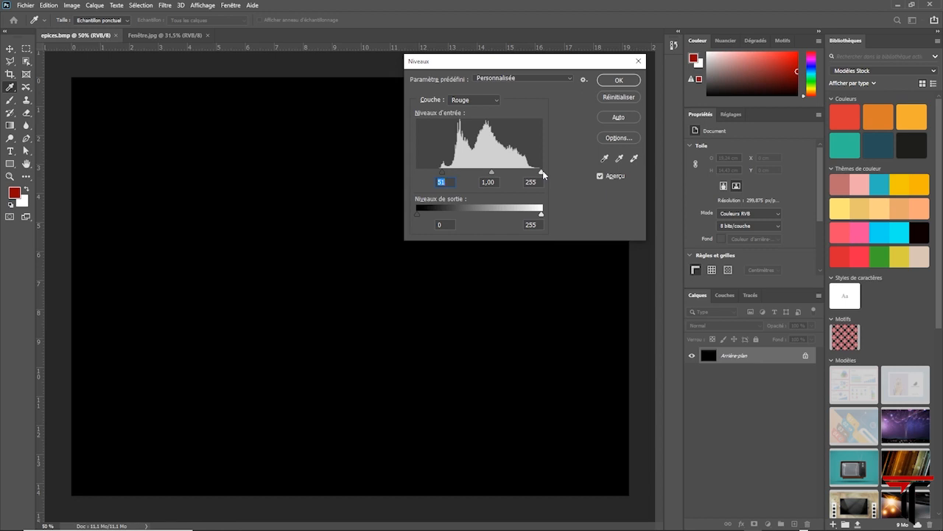
drag(543, 172, 528, 171)
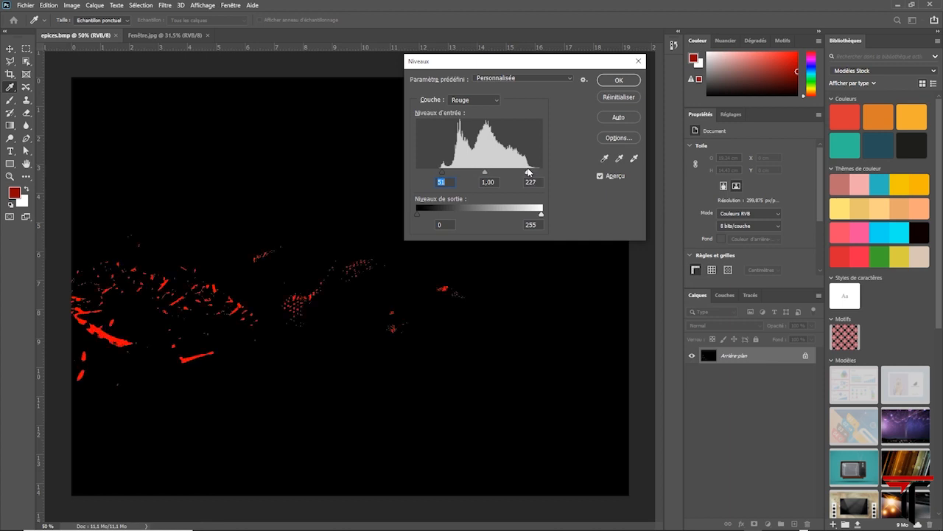
alt+drag(527, 172, 534, 173)
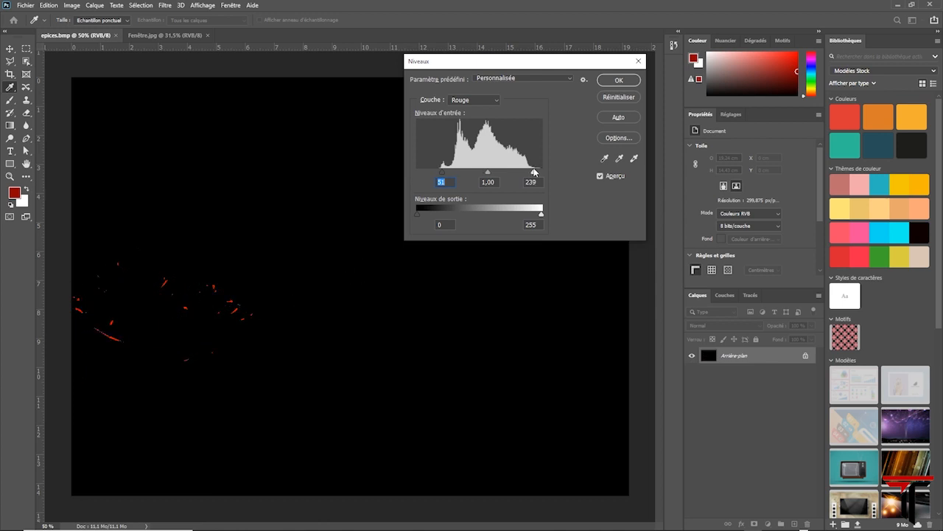
alt+drag(534, 173, 533, 171)
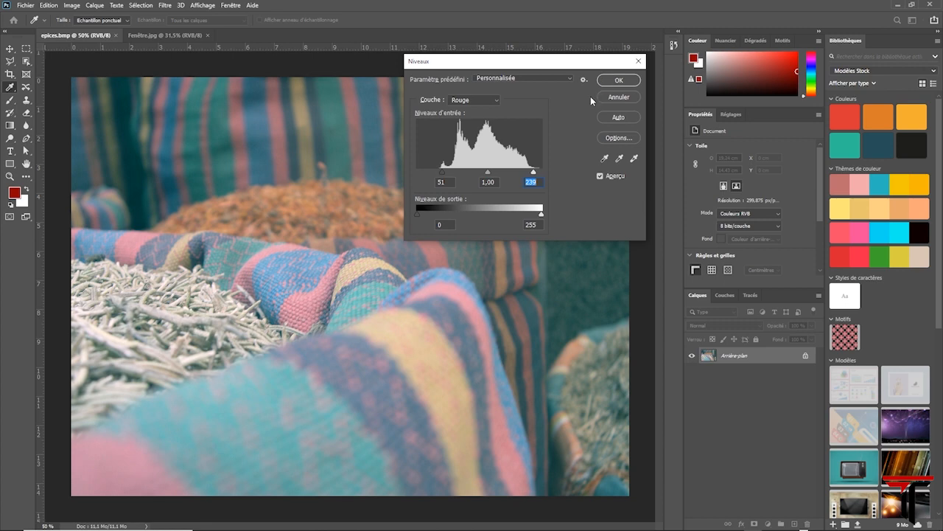
Step: For the Vert channel, set the black input level to 54 and the white input level to 240, using the clipping preview
click(493, 100)
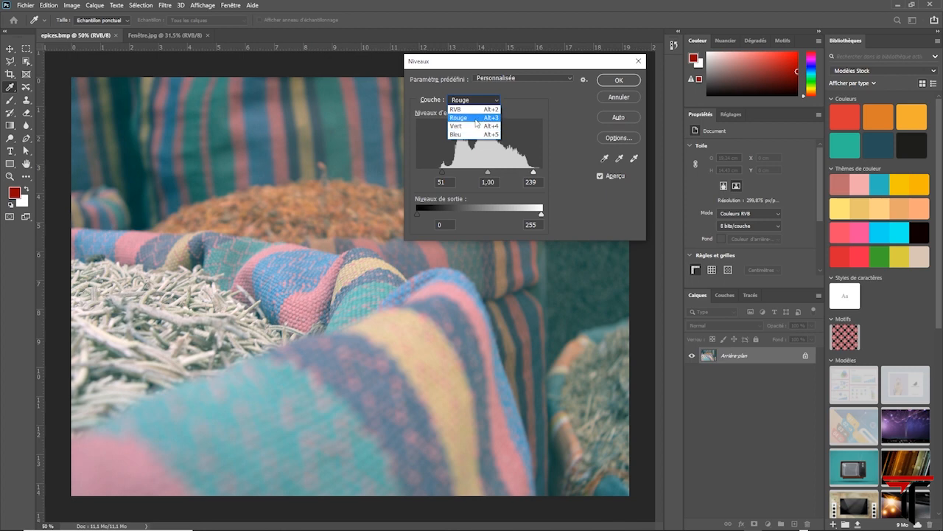
click(474, 130)
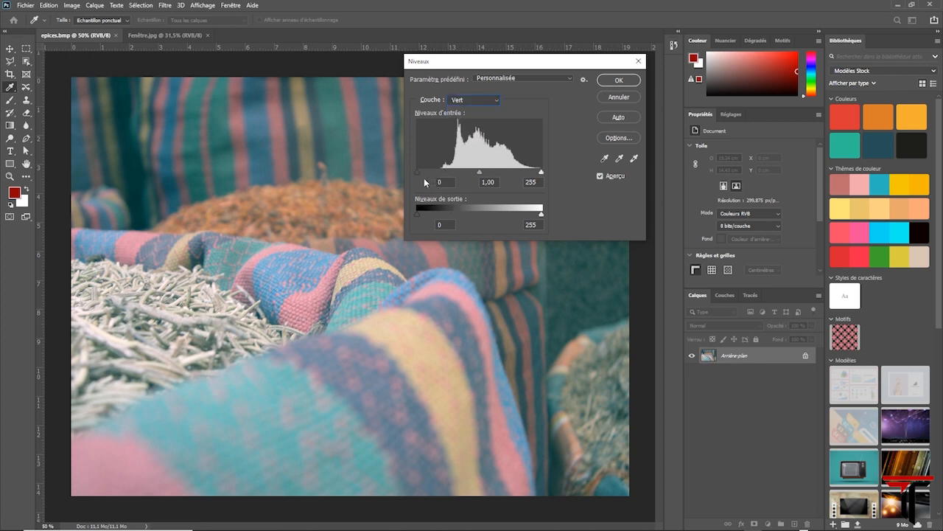
key(alt)
drag(416, 171, 443, 174)
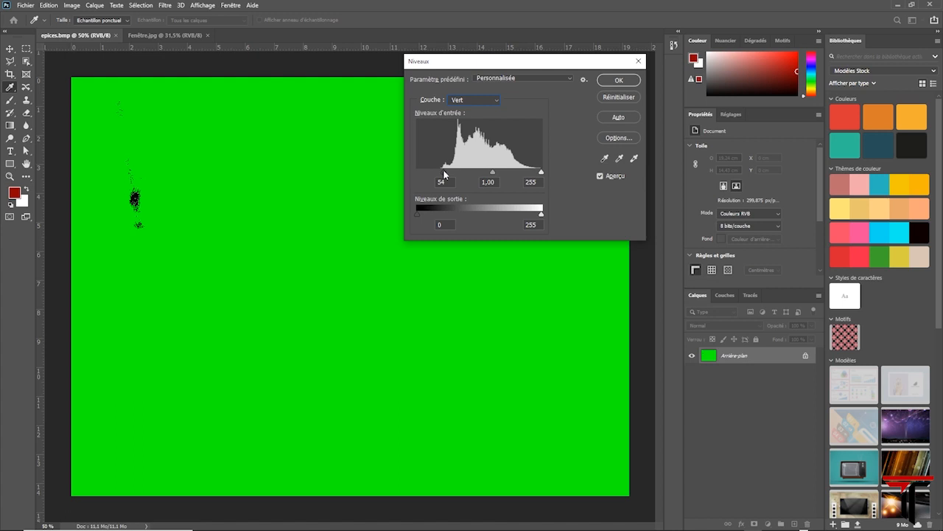
drag(443, 174, 444, 174)
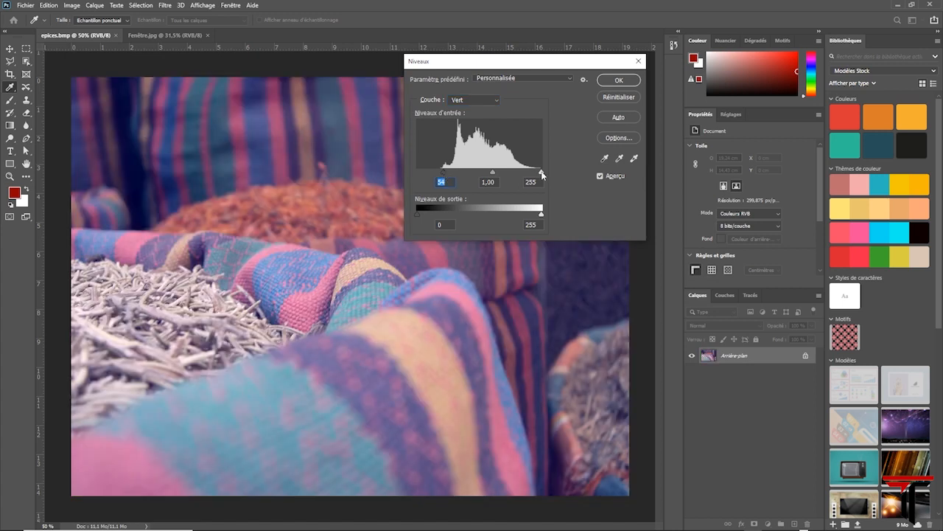
drag(543, 175, 543, 175)
key(alt)
drag(542, 175, 535, 172)
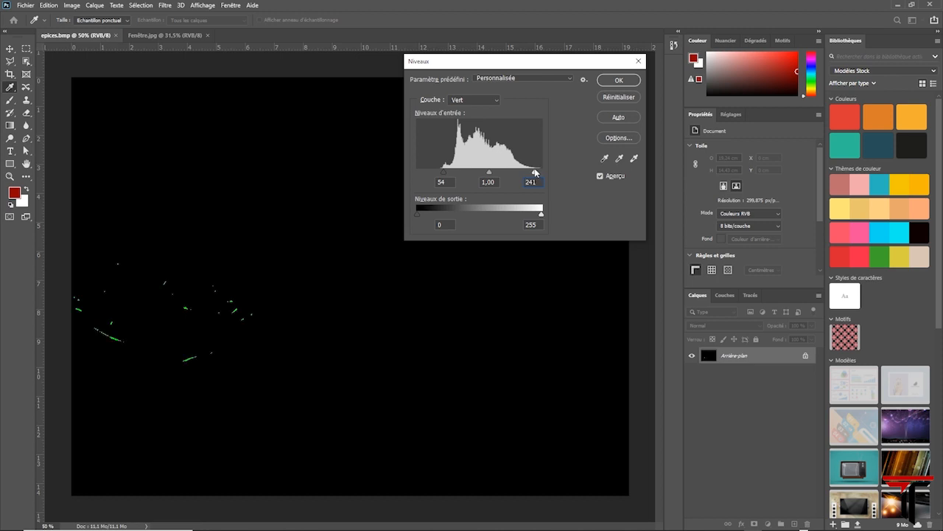
drag(535, 173, 535, 173)
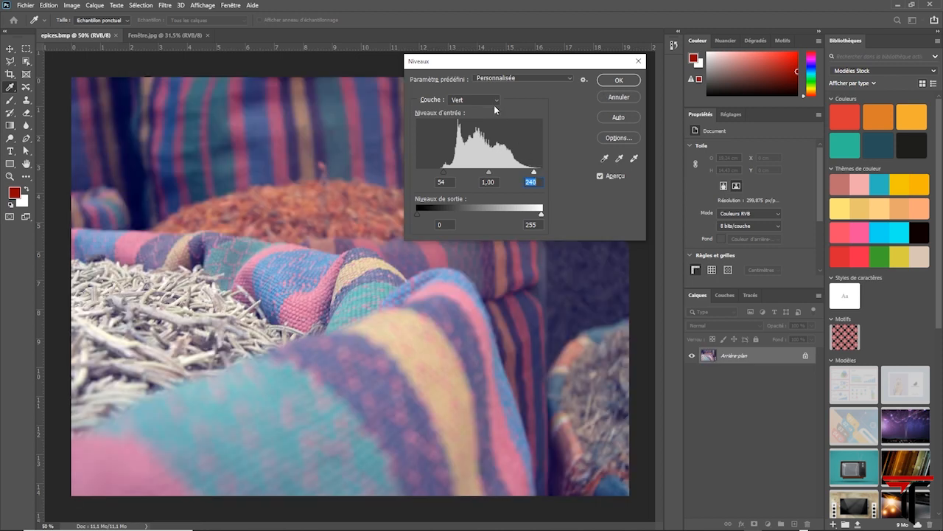
Step: For the Bleu channel, set the black input level to 55 and the white input level to 236, using the clipping preview
click(491, 99)
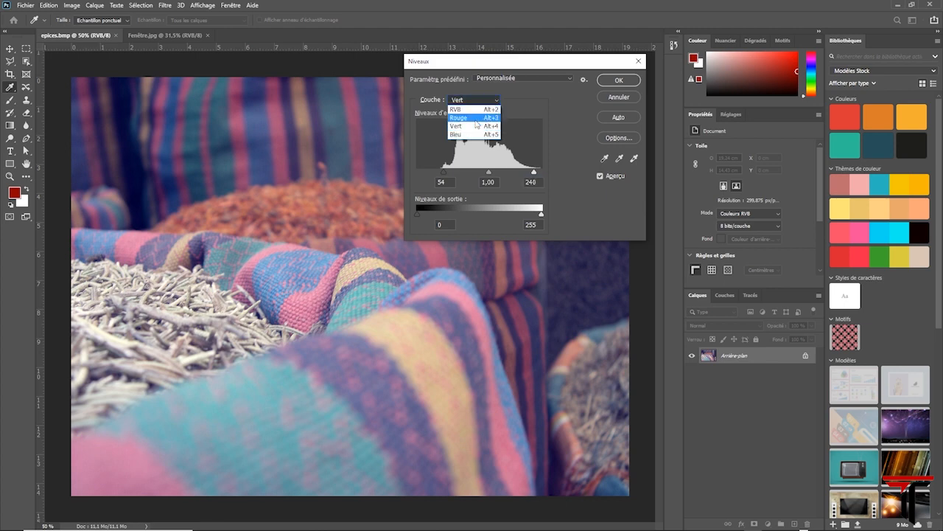
click(479, 135)
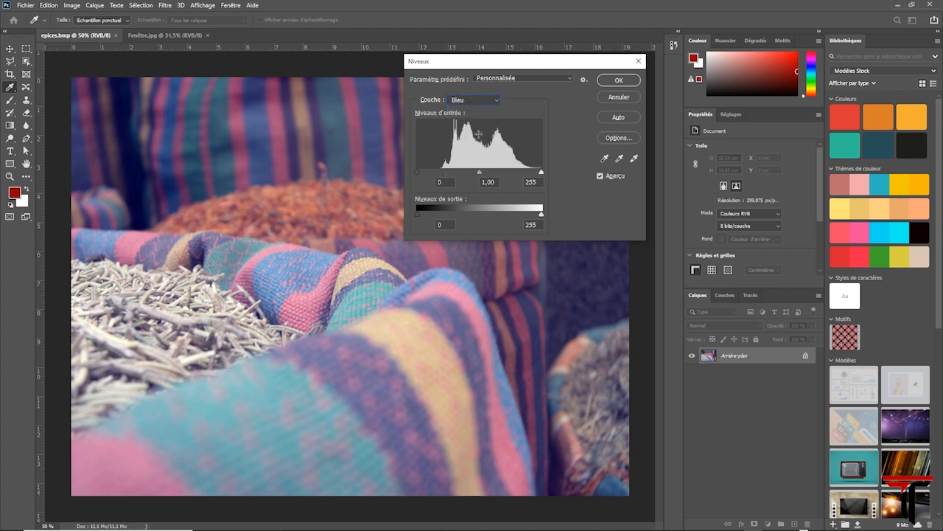
alt+click(418, 172)
drag(418, 171, 444, 174)
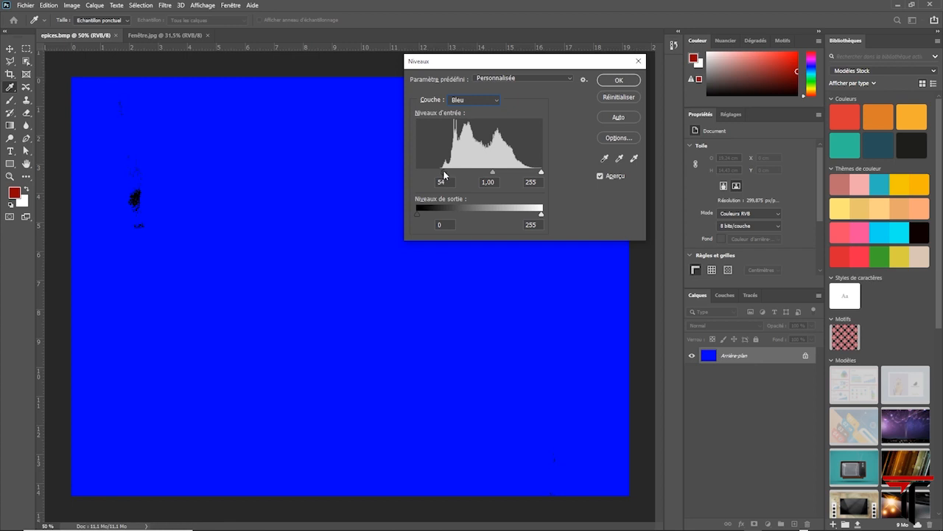
drag(444, 174, 445, 175)
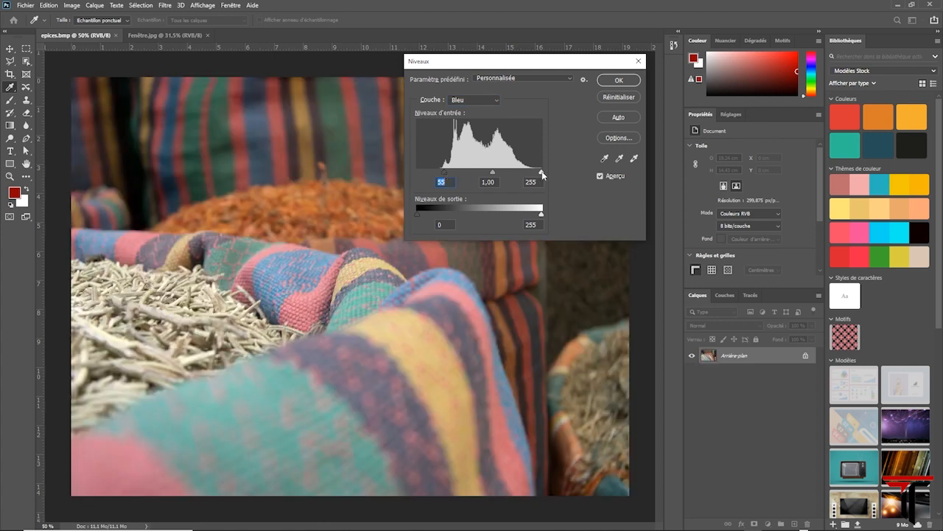
drag(542, 174, 532, 174)
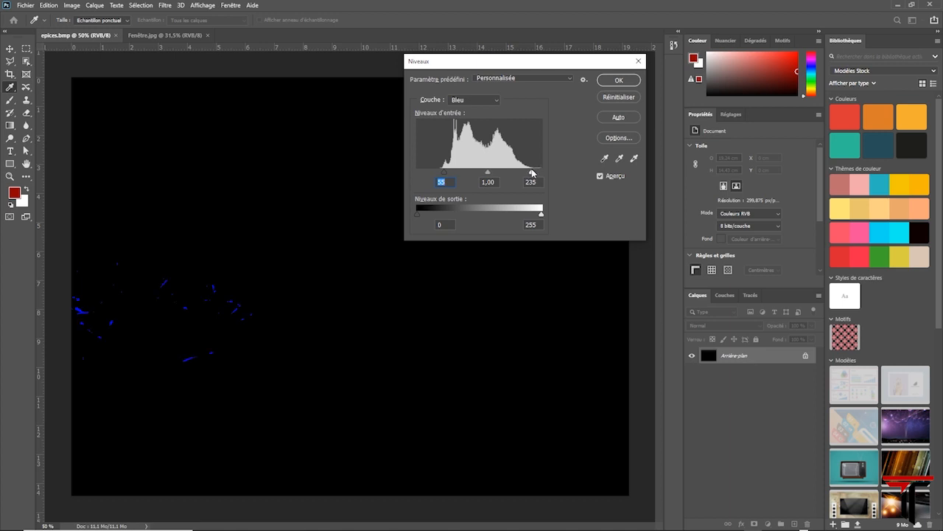
drag(532, 173, 531, 171)
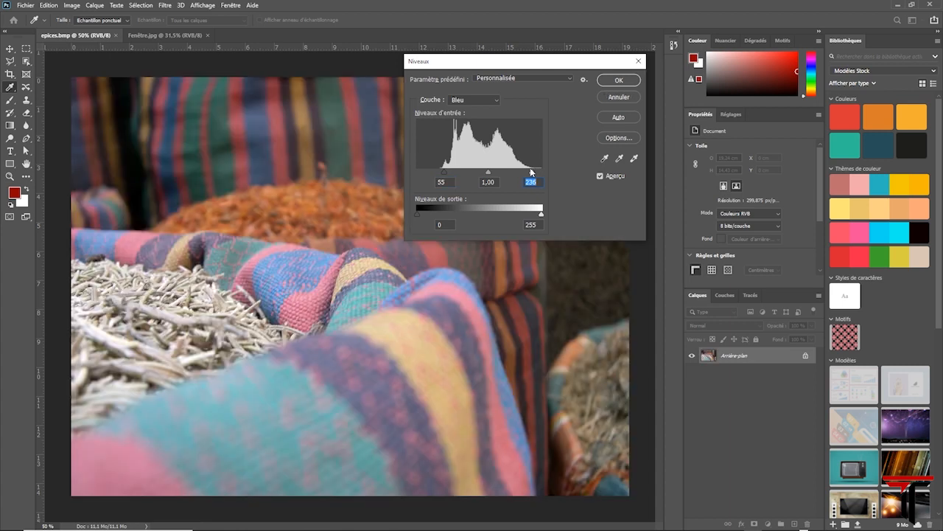
Step: Compare the photo before and after the levels correction by toggling the preview off and on several times
click(600, 176)
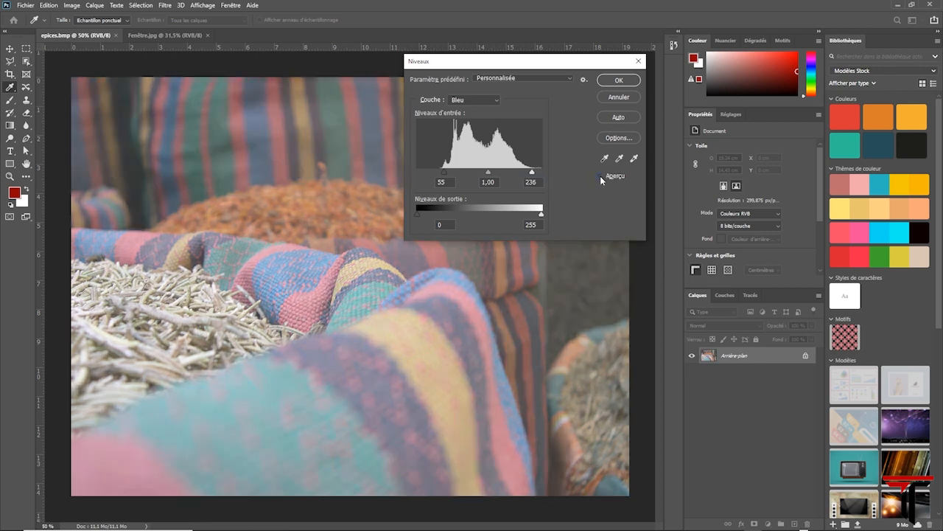
click(600, 175)
click(600, 175)
click(600, 175)
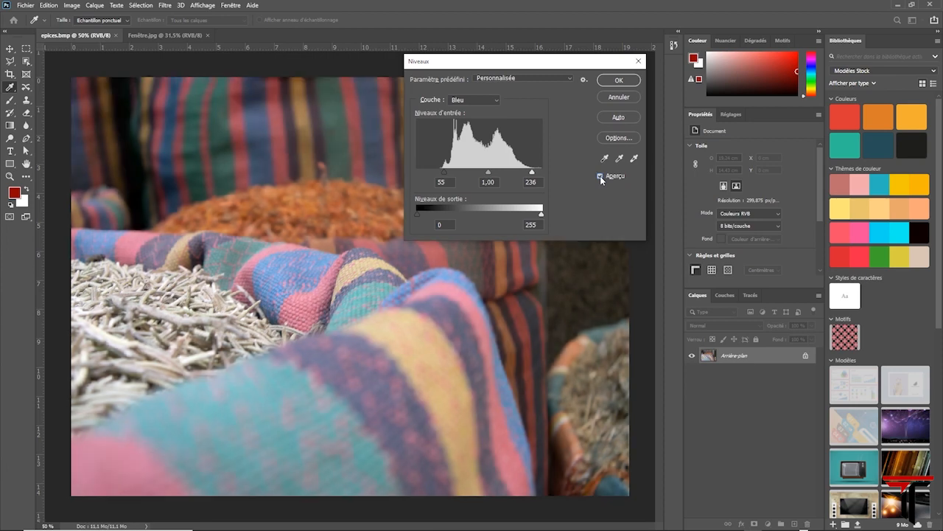
click(600, 175)
click(600, 175)
Step: Set the midtone input level to 0,93 for the Bleu channel and to 0,91 for the combined RVB channel
drag(488, 174, 494, 175)
click(493, 99)
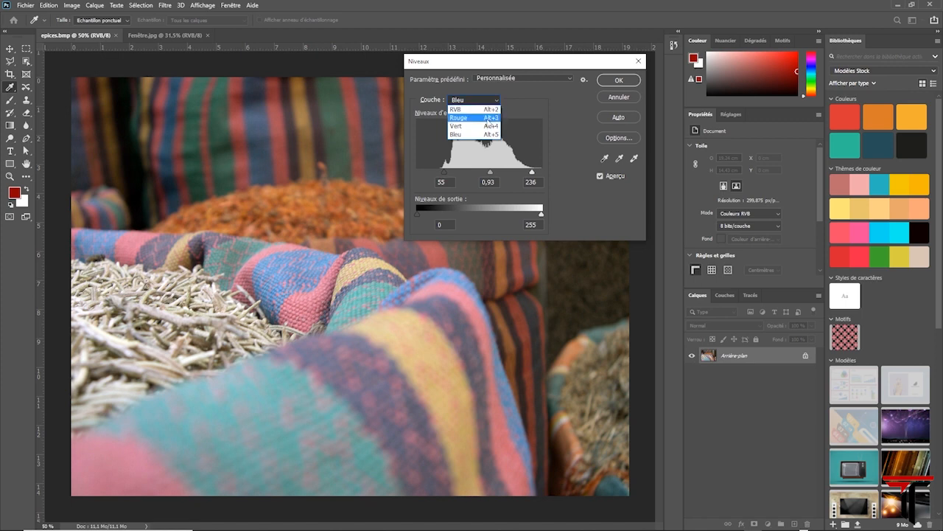
click(477, 109)
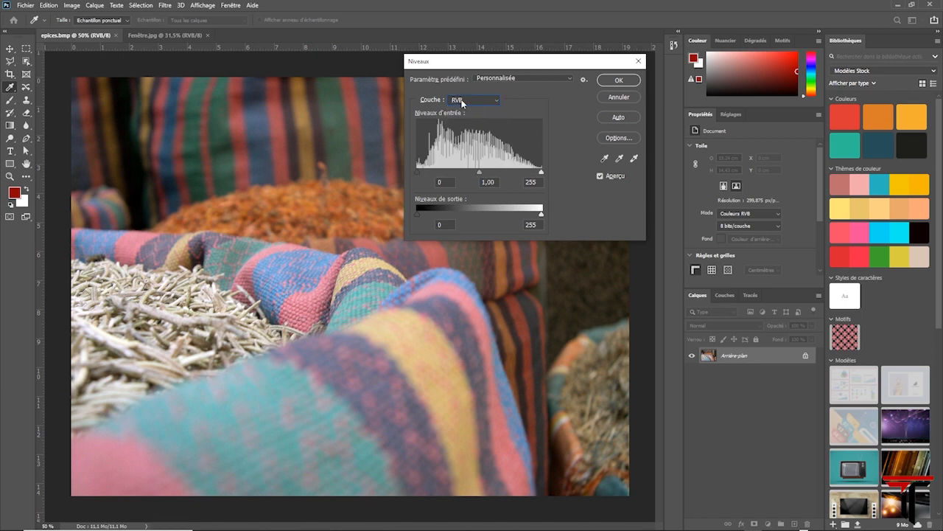
drag(480, 173, 483, 171)
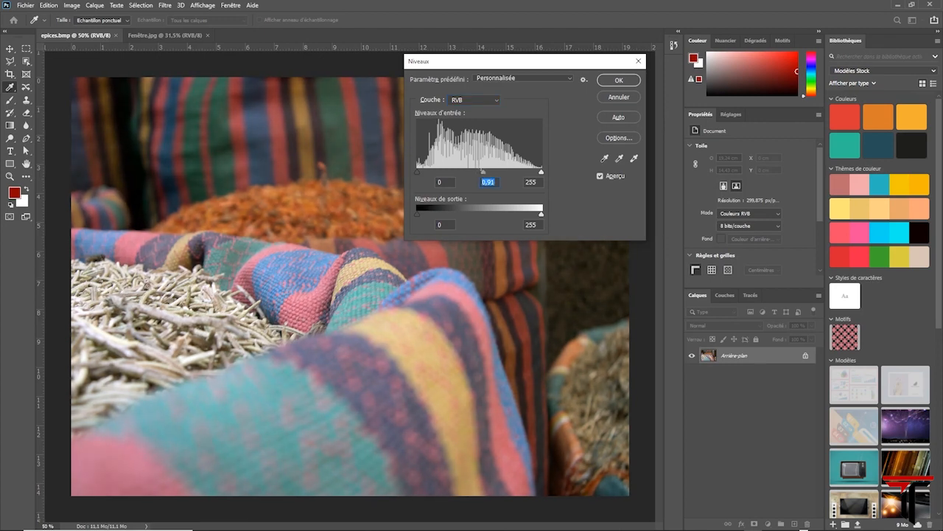
Step: Review the individual colour channels' levels, return to the combined RVB channel, and apply the Niveaux adjustment to the photo
click(478, 98)
click(470, 110)
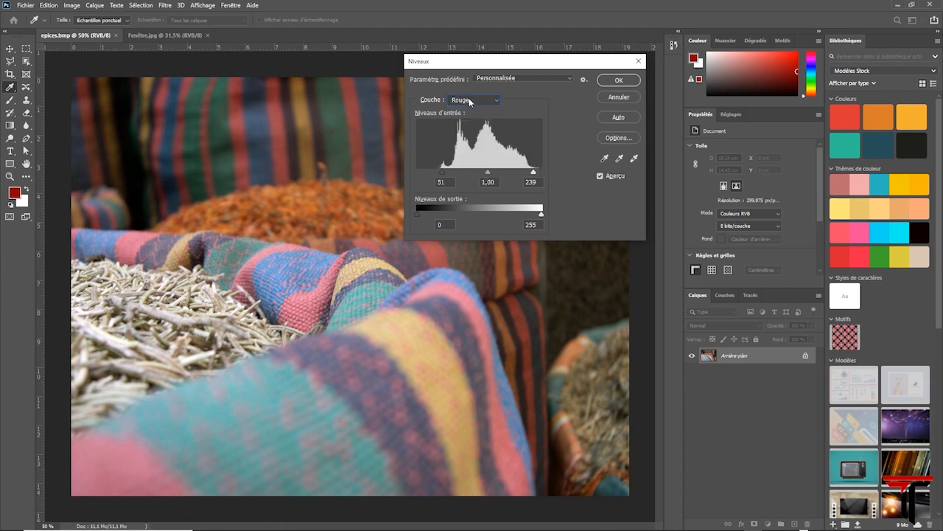
click(470, 101)
click(461, 110)
click(467, 100)
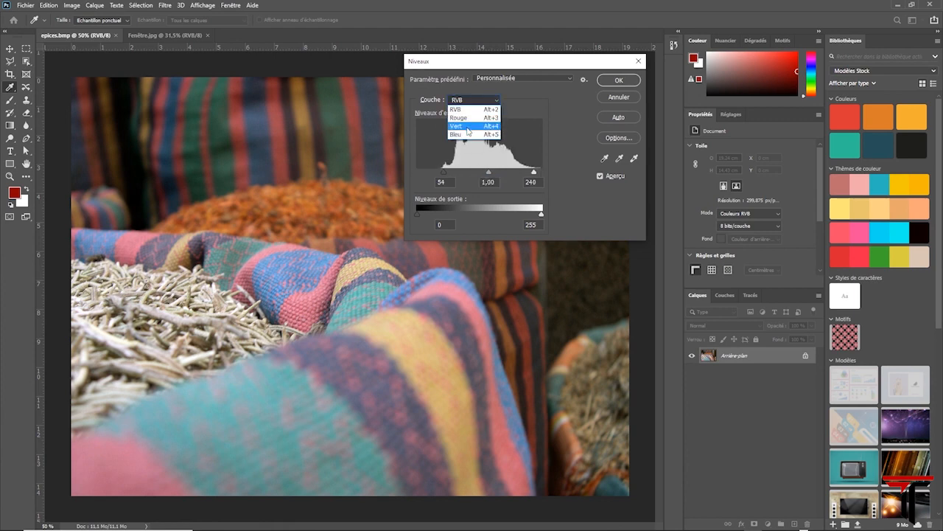
click(467, 134)
click(460, 99)
click(457, 108)
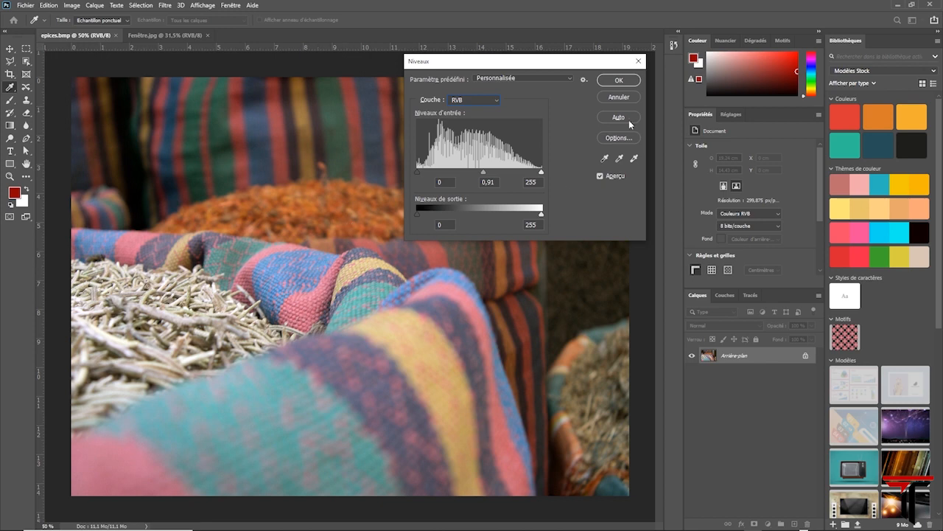
click(619, 80)
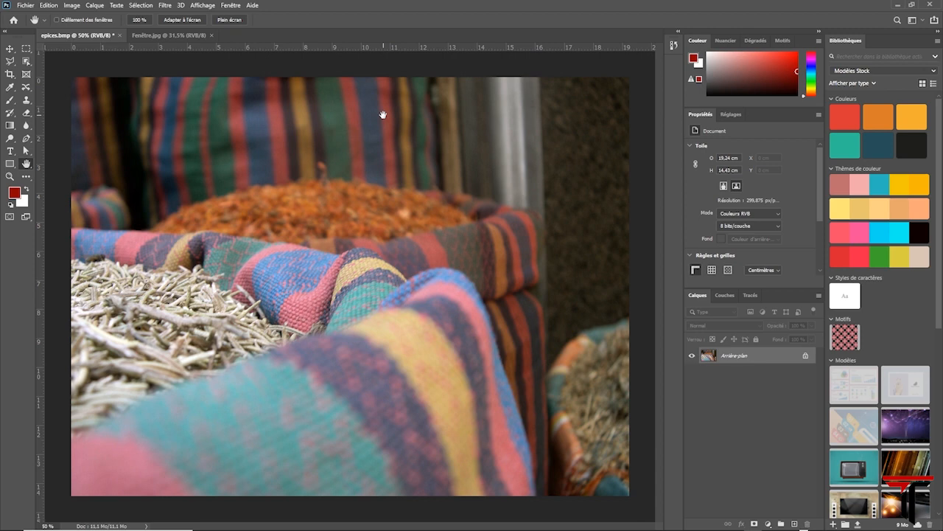
Step: Compare the spice photo before and after the levels correction by undoing and redoing it several times
key(ctrl+z)
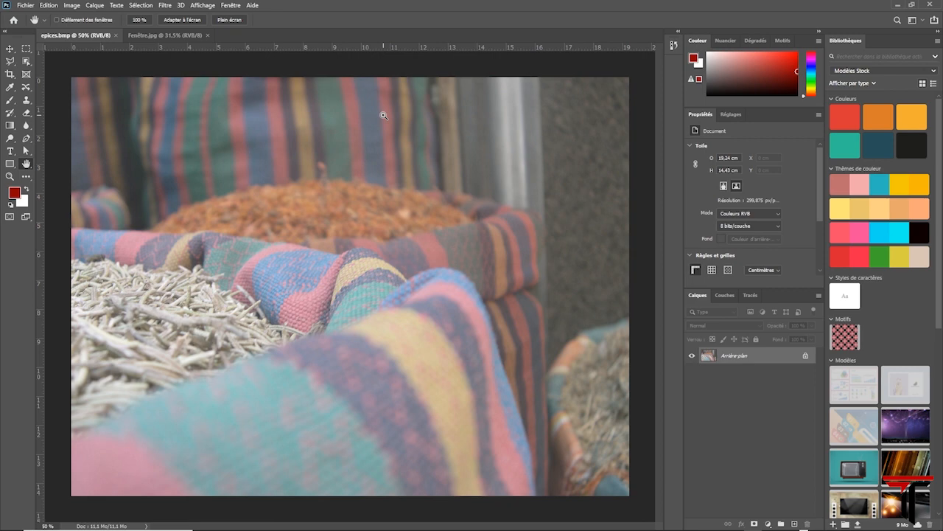
key(ctrl+shift+z)
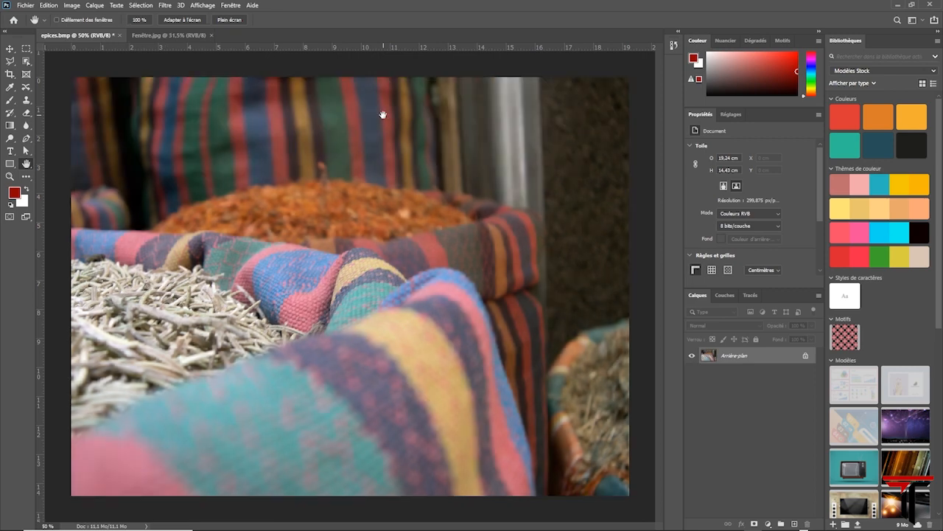
key(ctrl+z)
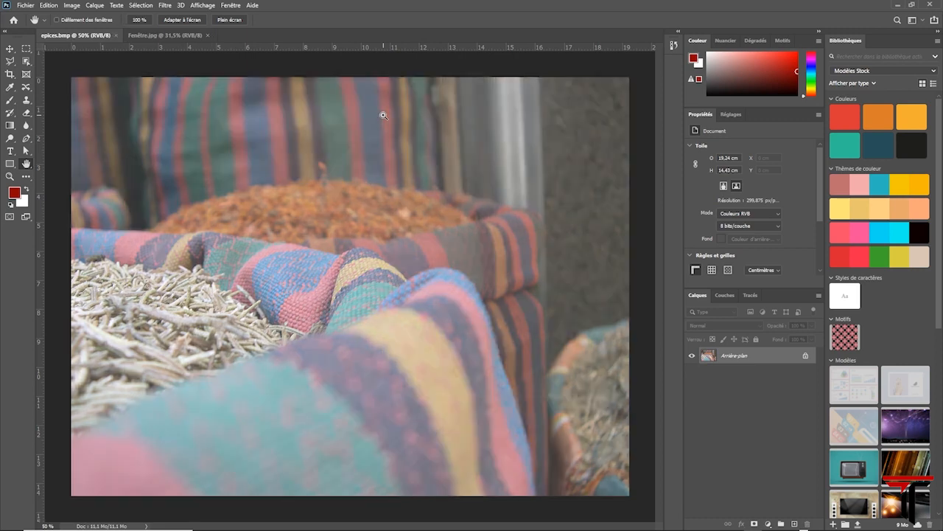
key(ctrl+shift+z)
key(ctrl+z)
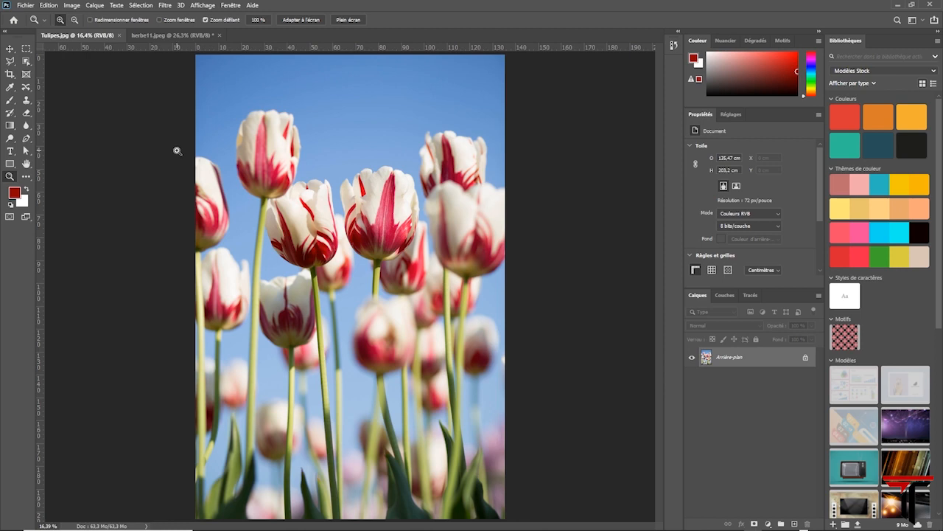
click(71, 6)
mouse_move(82, 31)
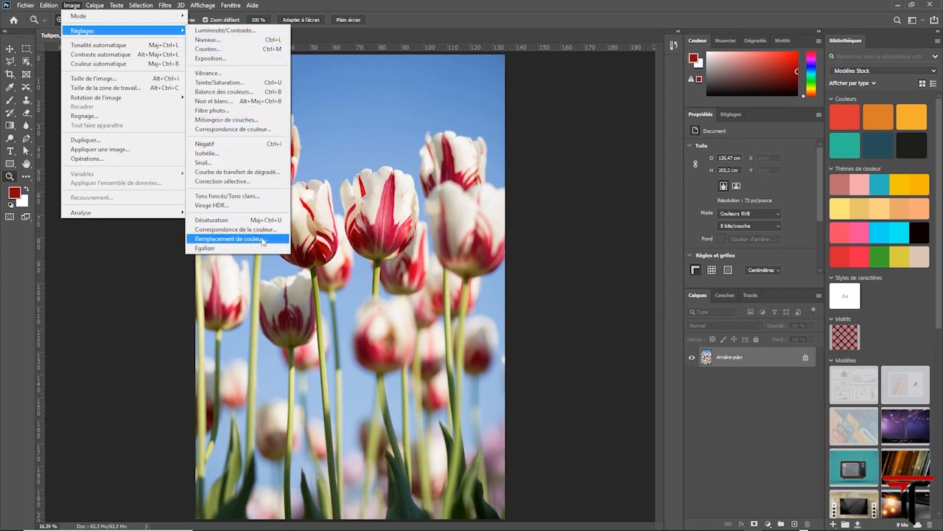
click(70, 6)
click(69, 7)
click(69, 7)
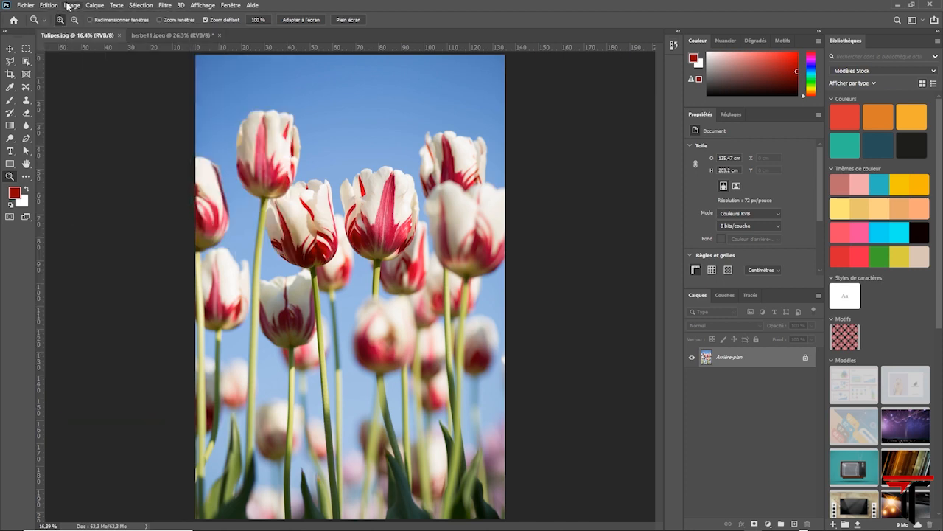
click(165, 5)
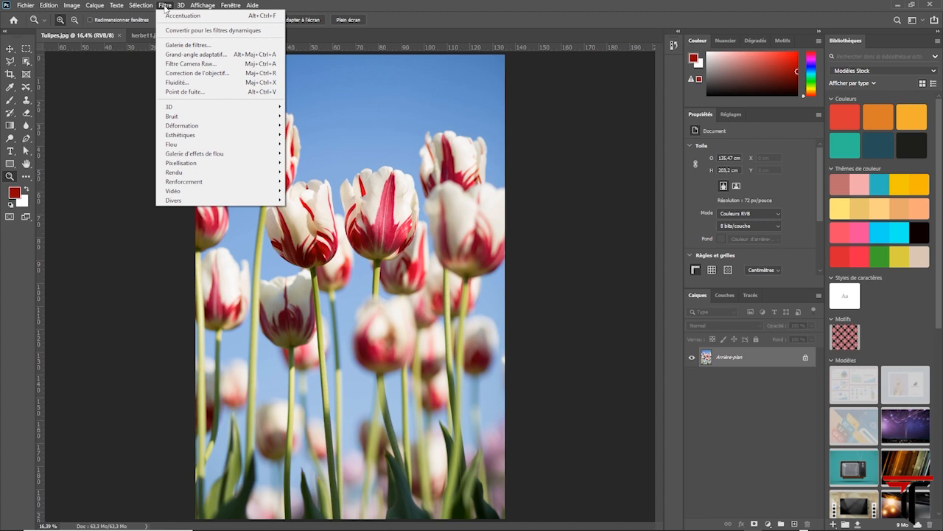
mouse_move(210, 172)
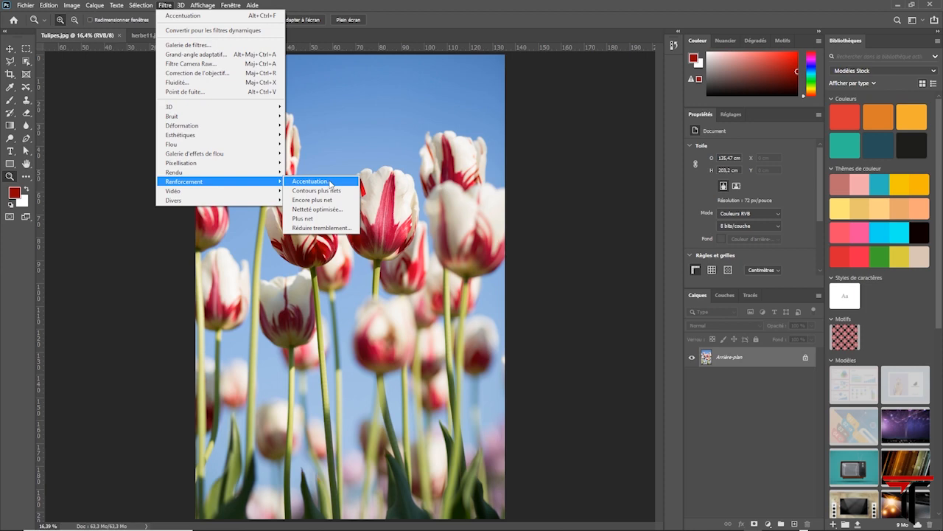
click(428, 22)
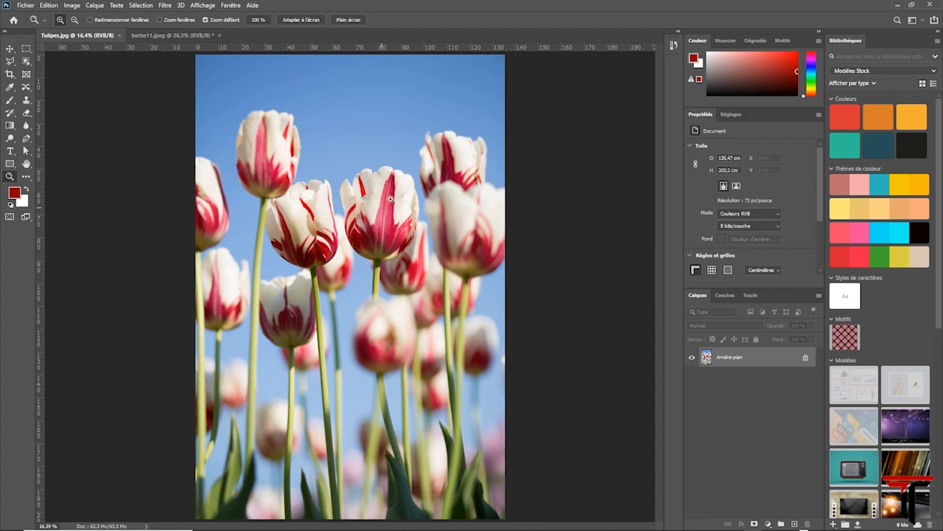
Step: Open the Accentuation sharpening filter for the tulips photo and place its dialog clear of the central tulip
key(alt)
drag(385, 185, 396, 207)
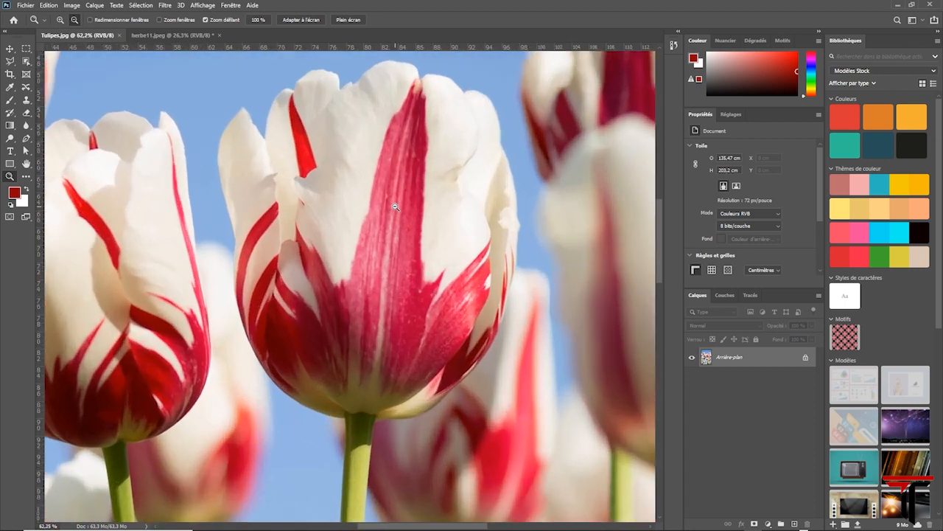
alt+click(429, 175)
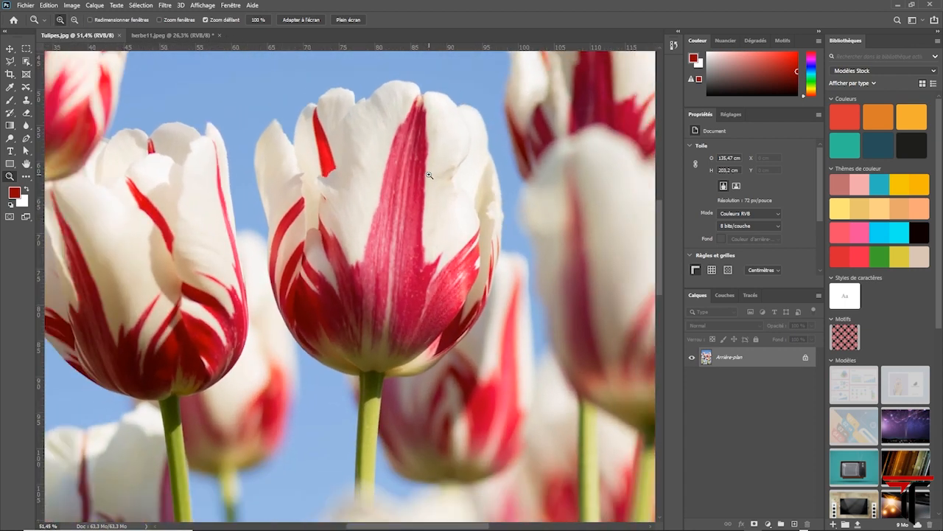
drag(421, 176, 421, 177)
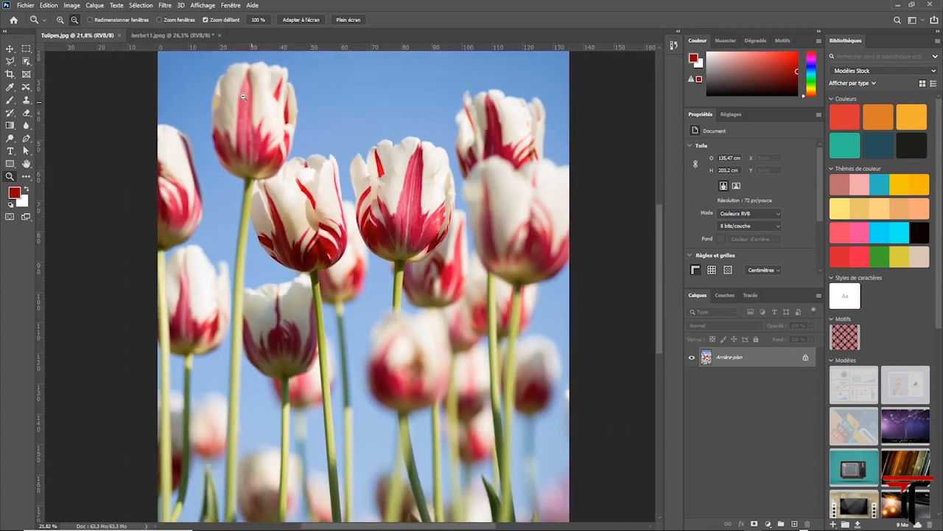
drag(418, 152, 425, 171)
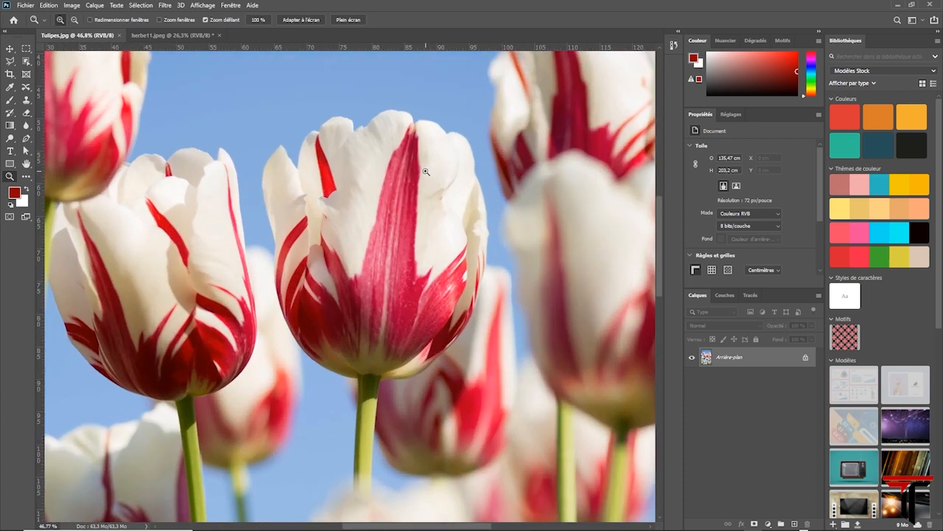
click(164, 5)
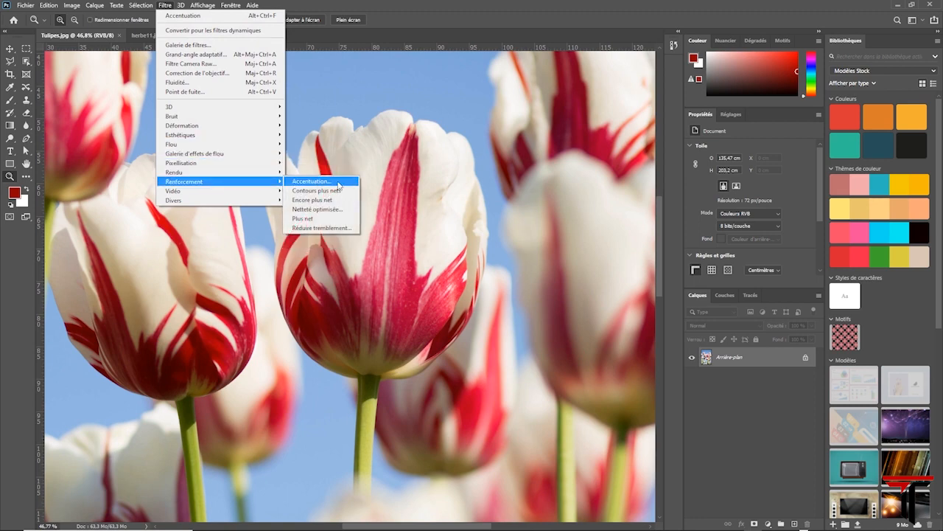
click(338, 183)
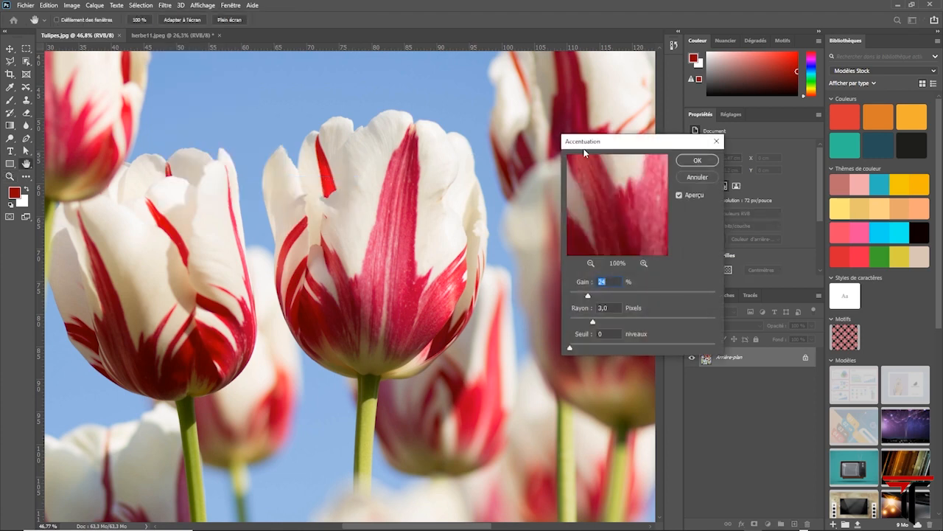
drag(625, 145, 598, 151)
Step: Reduce the Accentuation preview zoom to 33% and frame the central tulip's petals in it
drag(590, 171, 595, 130)
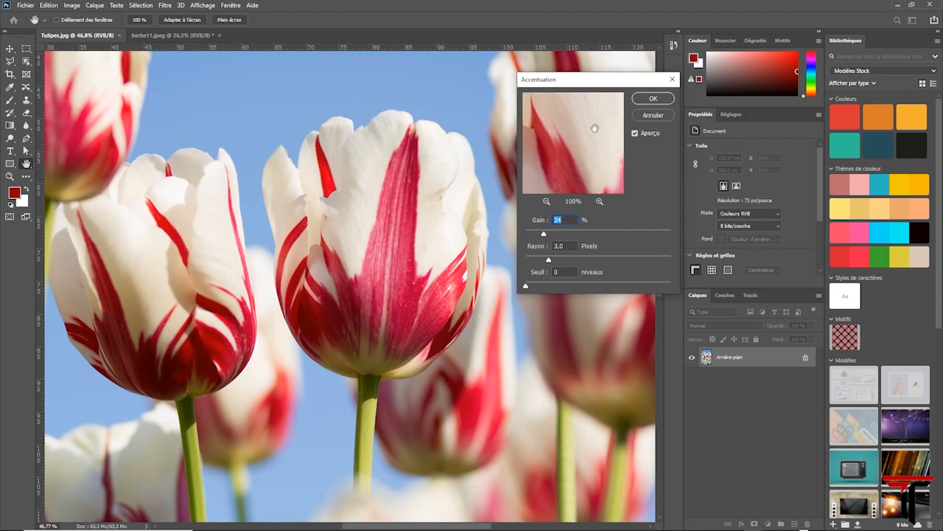
click(546, 201)
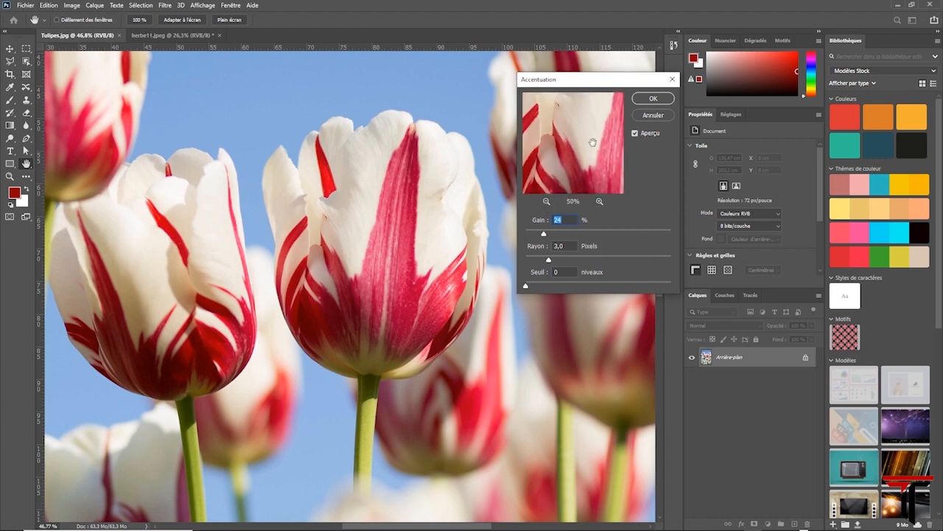
drag(592, 143, 601, 173)
click(547, 200)
drag(575, 120, 595, 122)
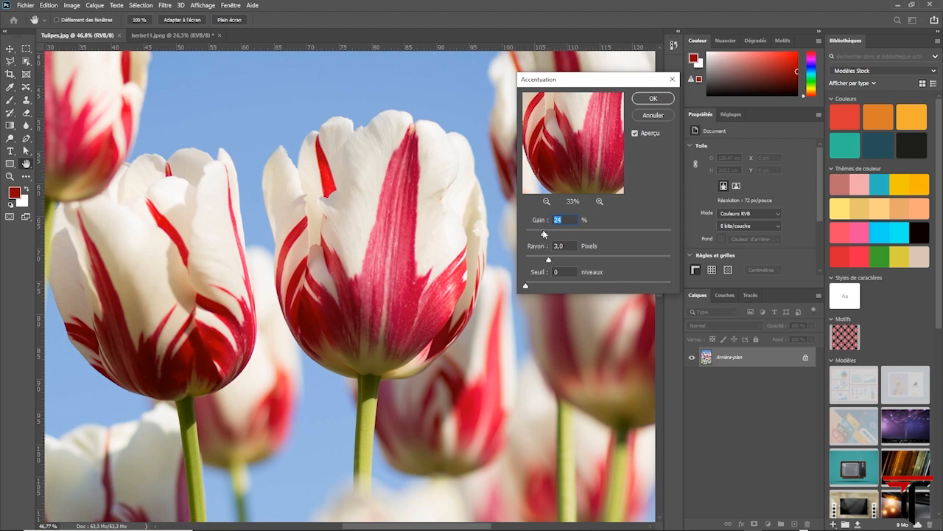
Step: Lower the sharpening Gain to 1 % and the Rayon to 0,1 pixels, checking the photo with the preview off and on
drag(543, 233, 527, 259)
drag(603, 137, 634, 134)
click(641, 132)
click(641, 133)
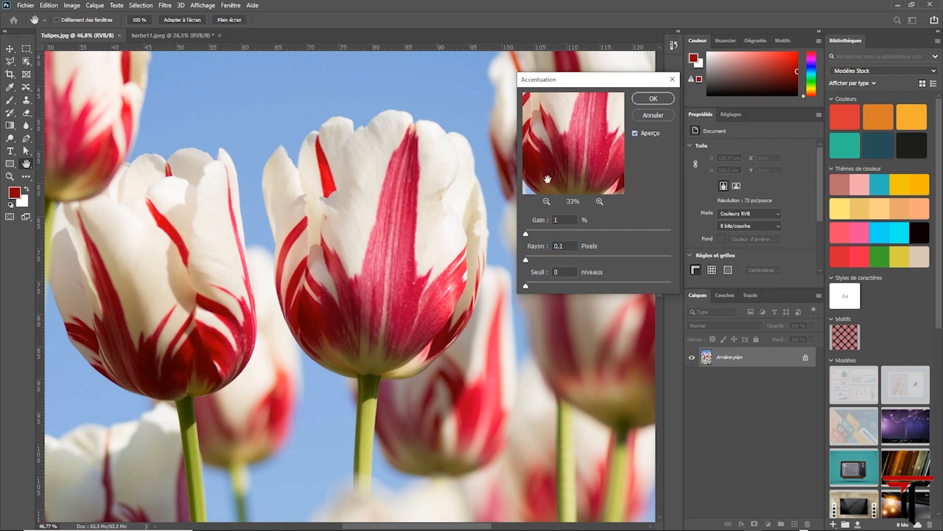
Step: Set the sharpening Gain to 33 % and the Rayon to 2,0 pixels, comparing the petals in the preview
drag(526, 233, 551, 234)
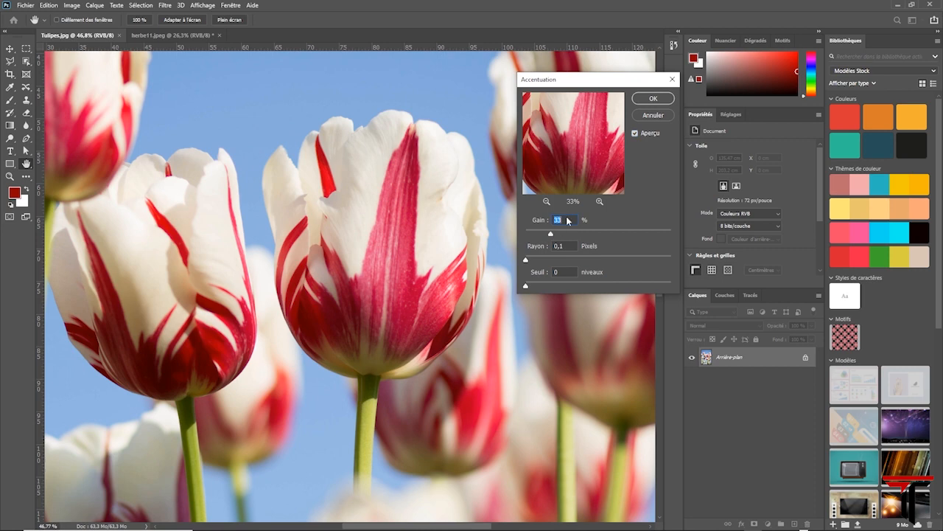
click(642, 135)
drag(526, 259, 541, 261)
mouse_move(598, 135)
mouse_down()
mouse_move(582, 144)
mouse_move(587, 160)
mouse_move(590, 140)
mouse_up()
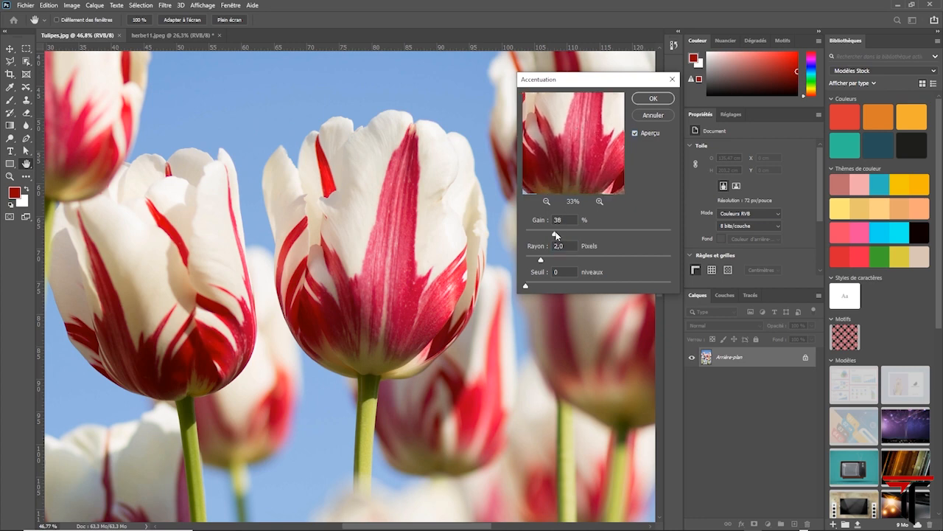
Step: Raise the sharpening Gain to 62 % and the Rayon to 3,7 pixels, comparing the petals in the preview
drag(550, 233, 575, 235)
drag(542, 262, 555, 261)
drag(598, 153, 595, 153)
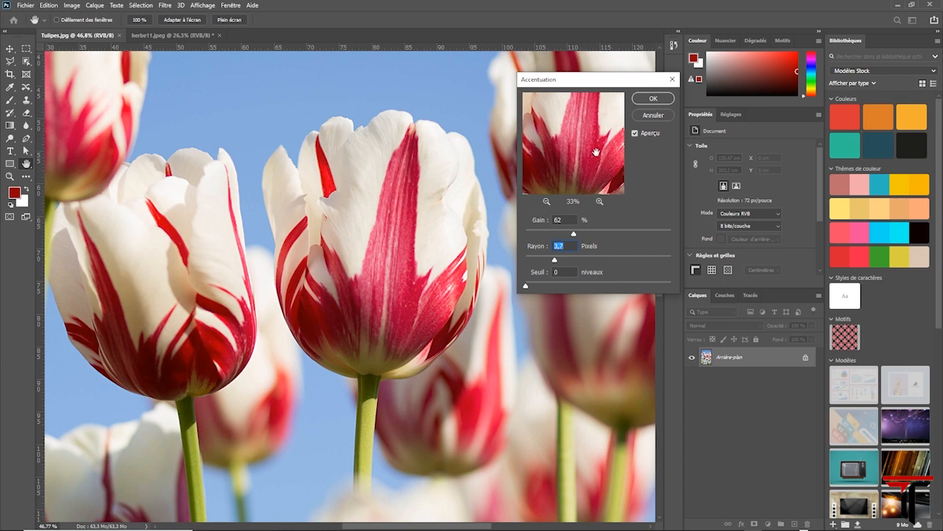
mouse_move(585, 142)
mouse_down()
mouse_move(589, 160)
mouse_move(577, 154)
mouse_move(578, 139)
mouse_up()
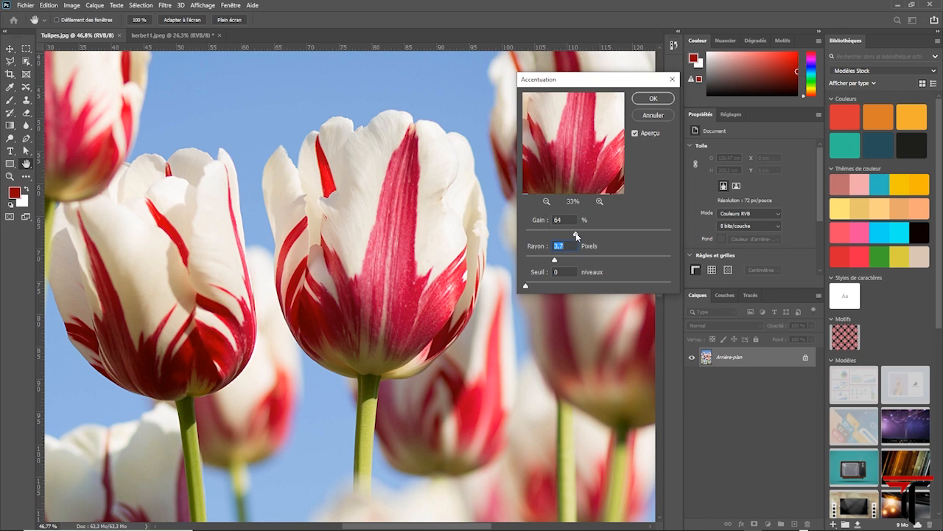
Step: Increase the sharpening Gain to 75 % and the Rayon to 5,4 pixels, inspecting several petals in the preview
drag(577, 235, 567, 262)
drag(595, 137, 588, 166)
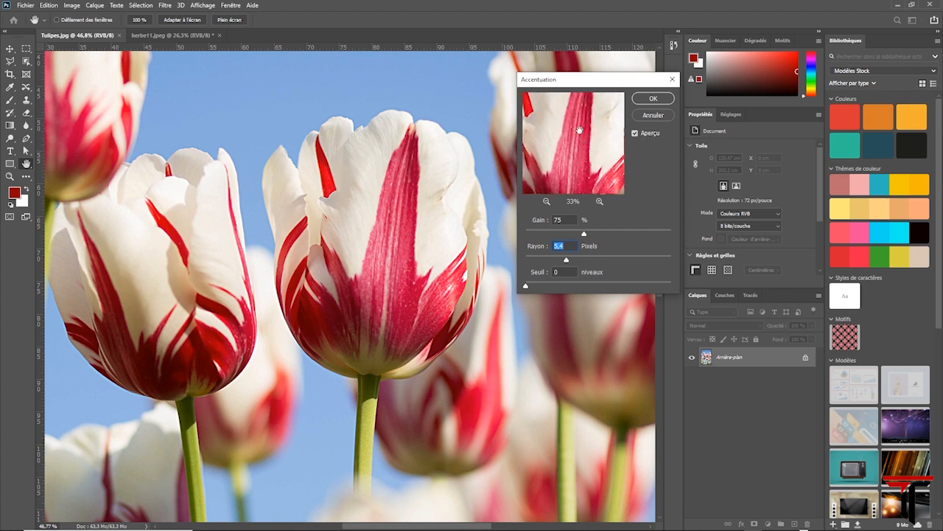
drag(580, 131, 611, 121)
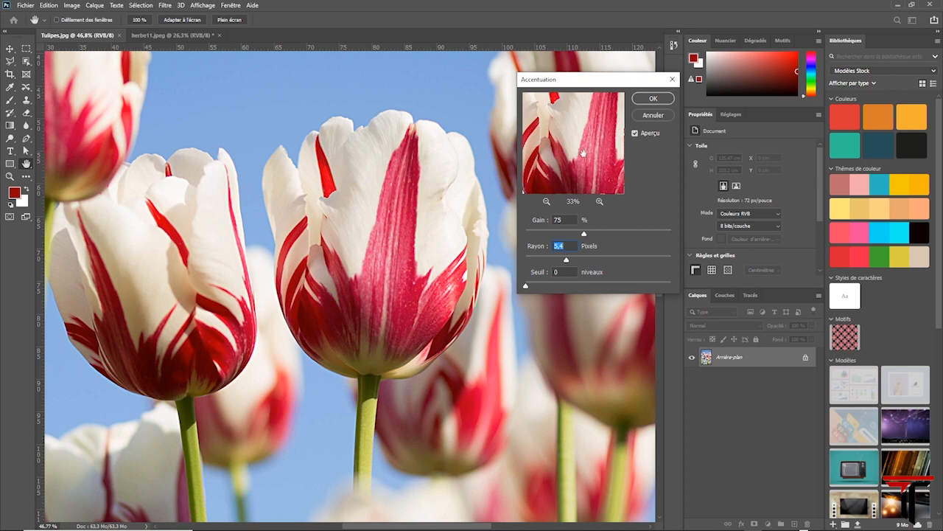
mouse_move(589, 152)
mouse_down()
mouse_move(569, 152)
mouse_move(577, 111)
mouse_move(593, 127)
mouse_move(574, 145)
mouse_up()
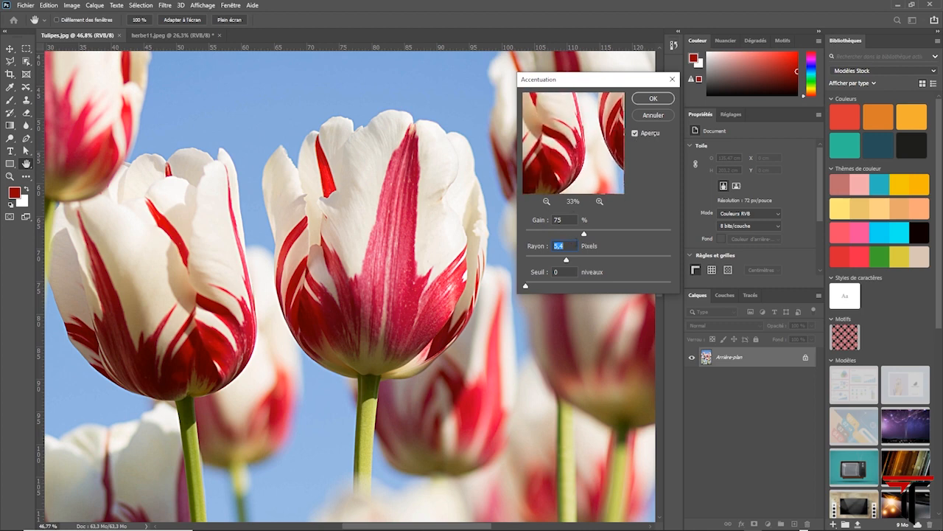
Step: Set the Gain to 80 % and the Rayon to 7,0 pixels, and try extreme sharpening with 324 % and 185,5 pixels
drag(585, 233, 573, 261)
mouse_move(594, 150)
mouse_down()
mouse_move(544, 151)
mouse_move(550, 140)
mouse_move(542, 143)
mouse_move(590, 148)
mouse_move(595, 130)
mouse_move(598, 148)
mouse_up()
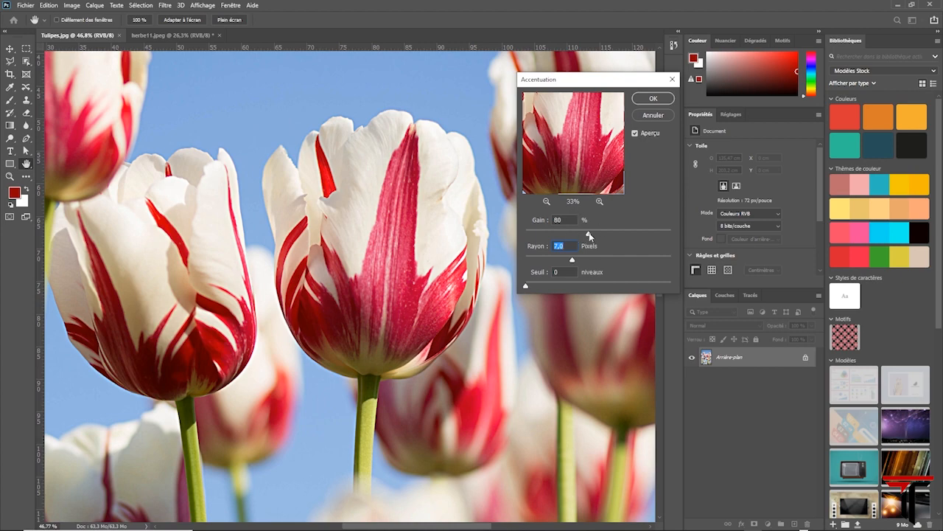
drag(588, 234, 661, 233)
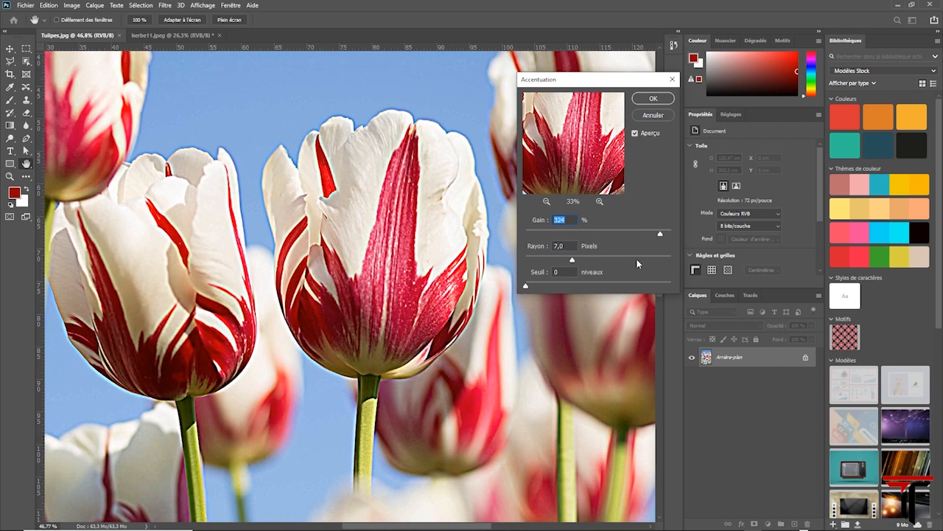
click(640, 260)
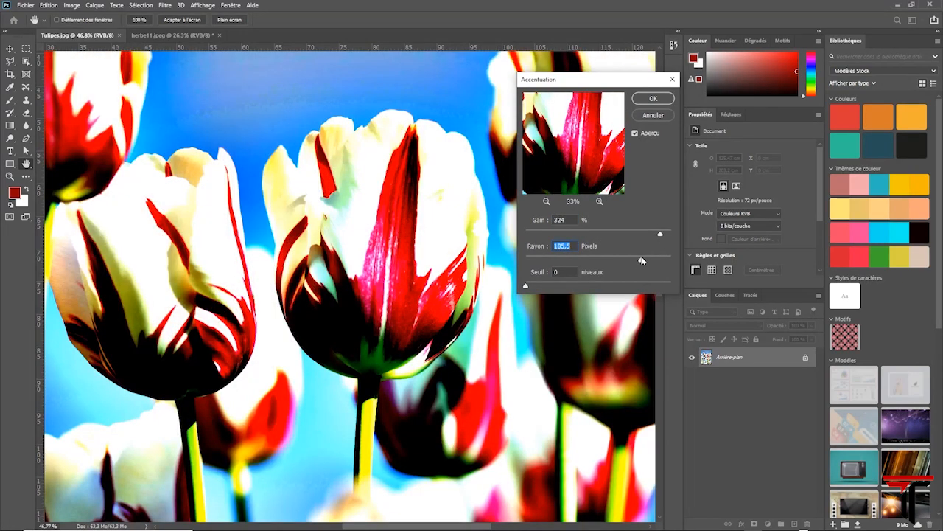
Step: Bring the sharpening back to a moderate Gain of 83 % and a Rayon of 8,3 pixels
click(580, 232)
click(582, 258)
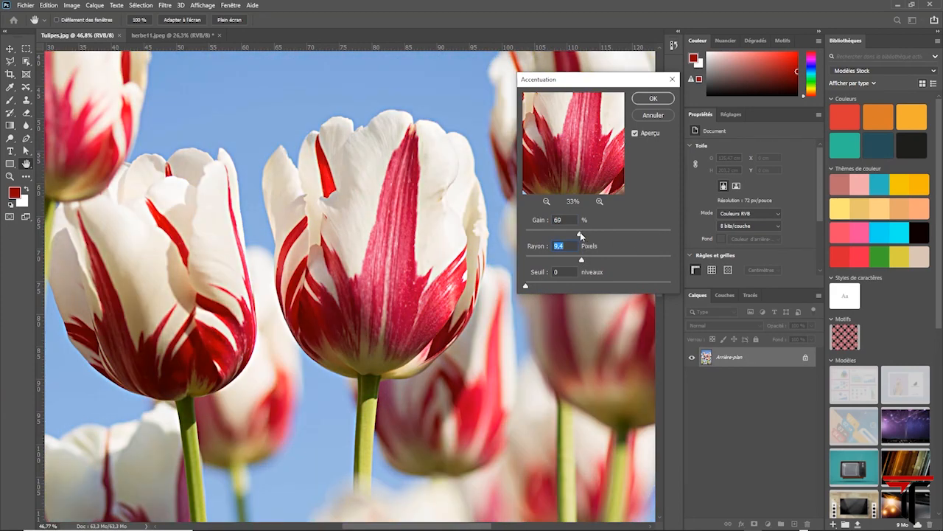
mouse_move(580, 235)
mouse_down()
mouse_move(573, 262)
mouse_move(584, 261)
mouse_move(591, 233)
mouse_up()
drag(584, 110, 586, 130)
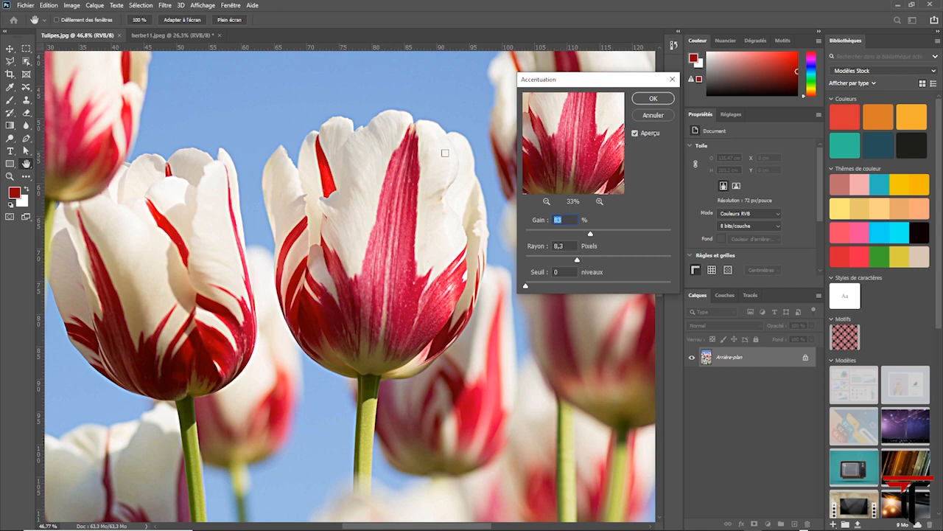
Step: Compare the tulips with and without the sharpening by toggling the filter preview several times
key(alt)
click(635, 133)
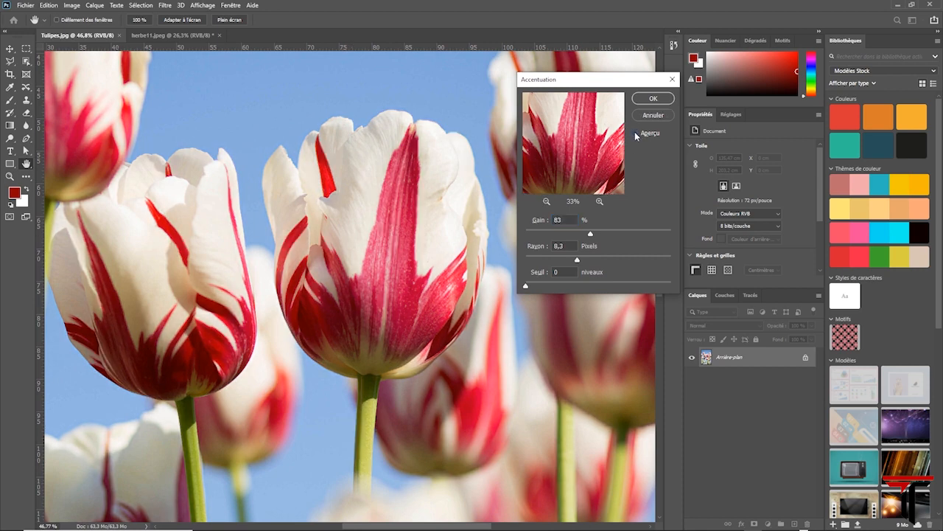
click(635, 132)
click(635, 133)
click(636, 133)
click(635, 133)
click(636, 132)
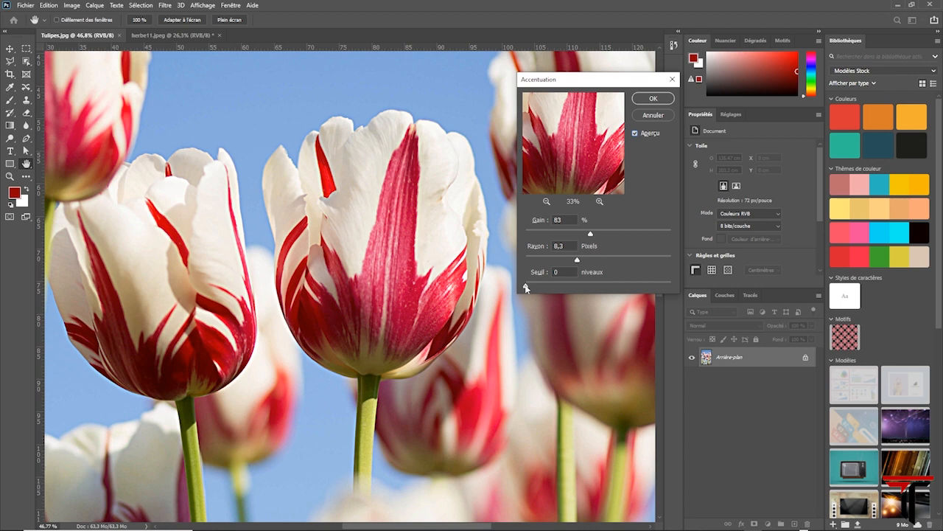
Step: Try a sharpening Seuil of 10 niveaux on the tulips photo
mouse_move(527, 288)
mouse_down()
mouse_move(536, 289)
mouse_move(526, 288)
mouse_up()
drag(525, 288, 532, 289)
mouse_move(530, 288)
mouse_down()
mouse_move(647, 286)
mouse_move(535, 288)
mouse_up()
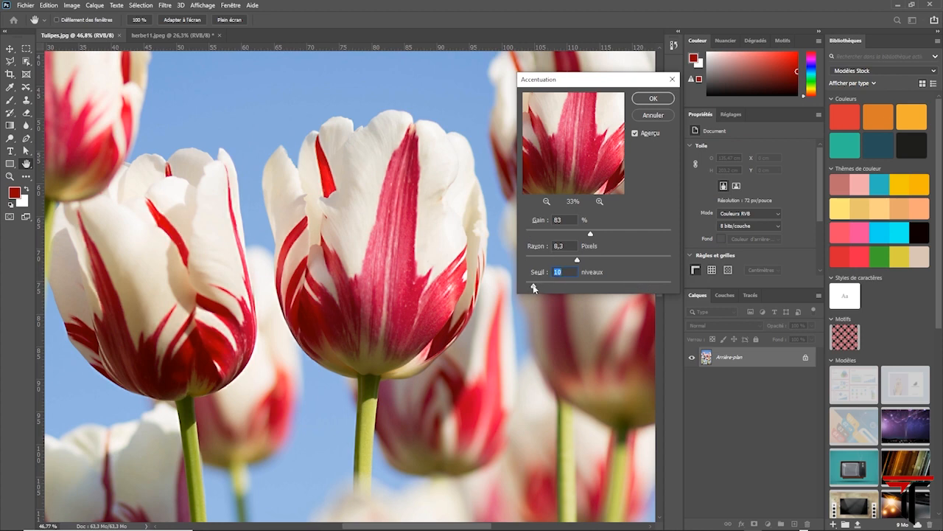
Step: Set the sharpening to Seuil 4, Rayon 11,4 pixels and Gain 85 %, and compare the tulips with and without the preview
drag(534, 288, 528, 287)
drag(578, 261, 592, 234)
click(644, 135)
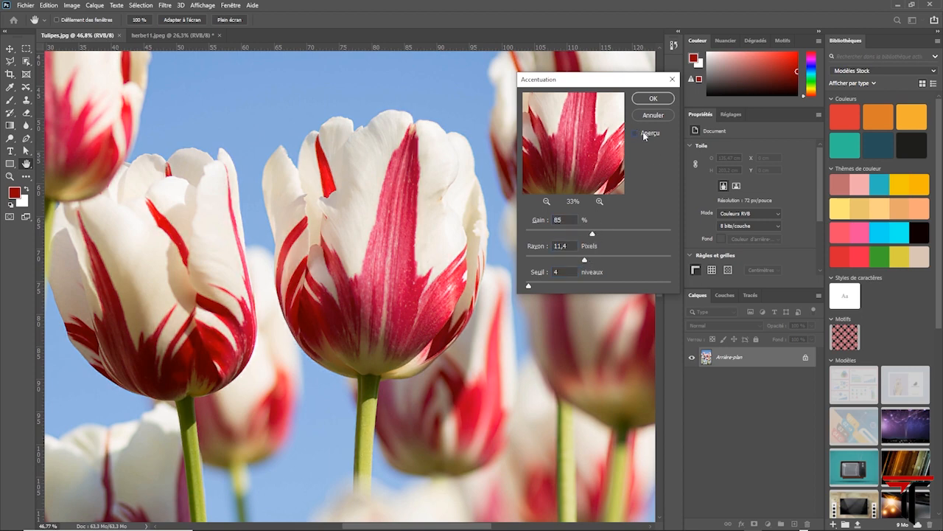
click(645, 135)
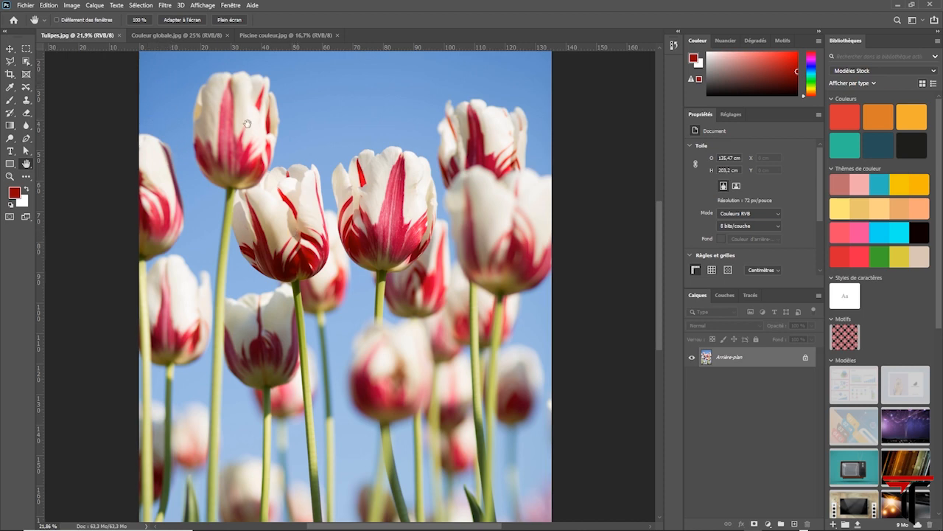
Step: Look through the open Couleur globale and Piscine couleur photos and return to the Tulipes photo
click(188, 36)
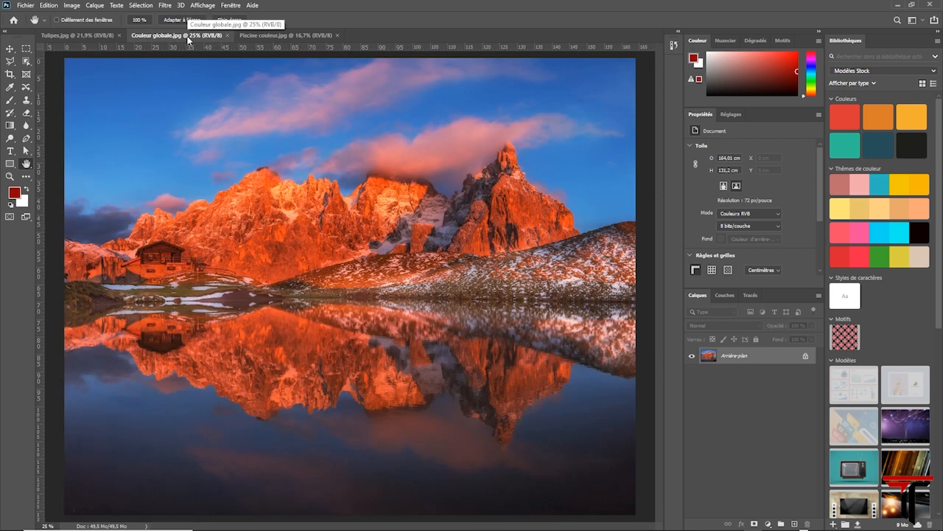
click(273, 36)
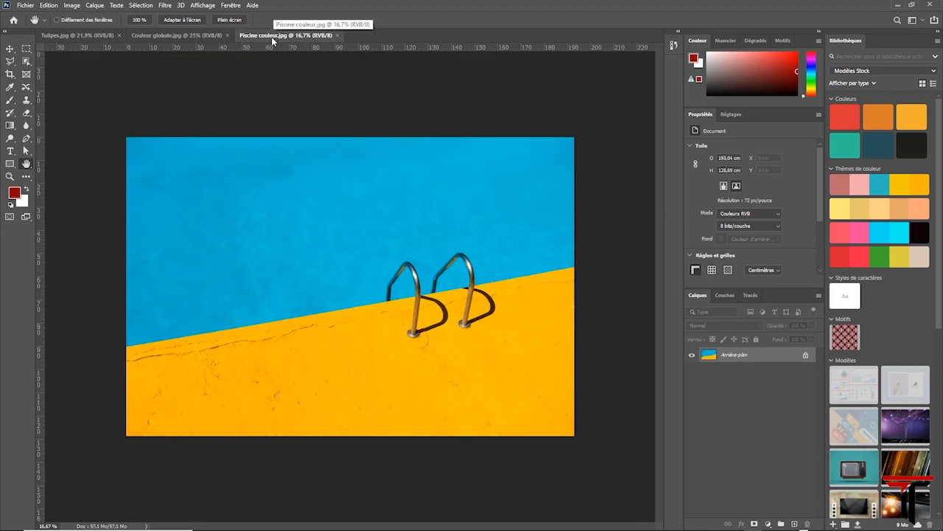
click(192, 36)
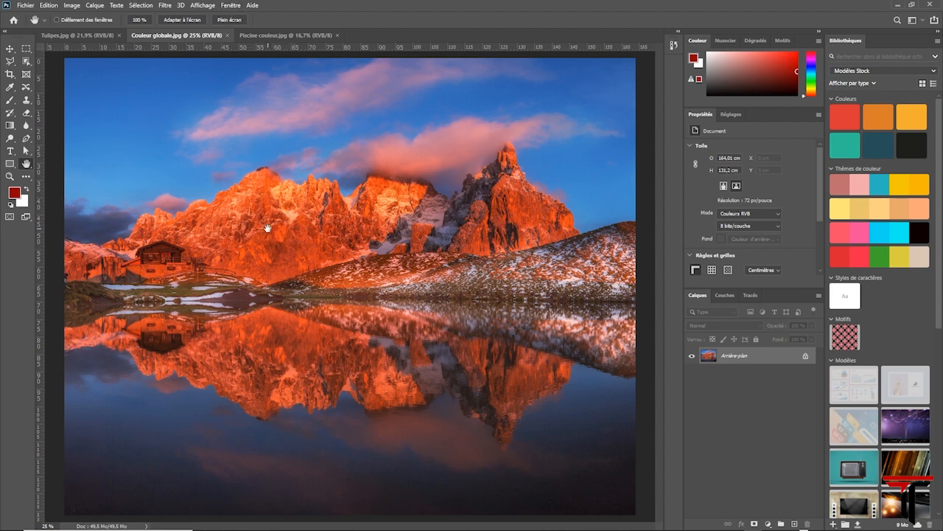
click(289, 36)
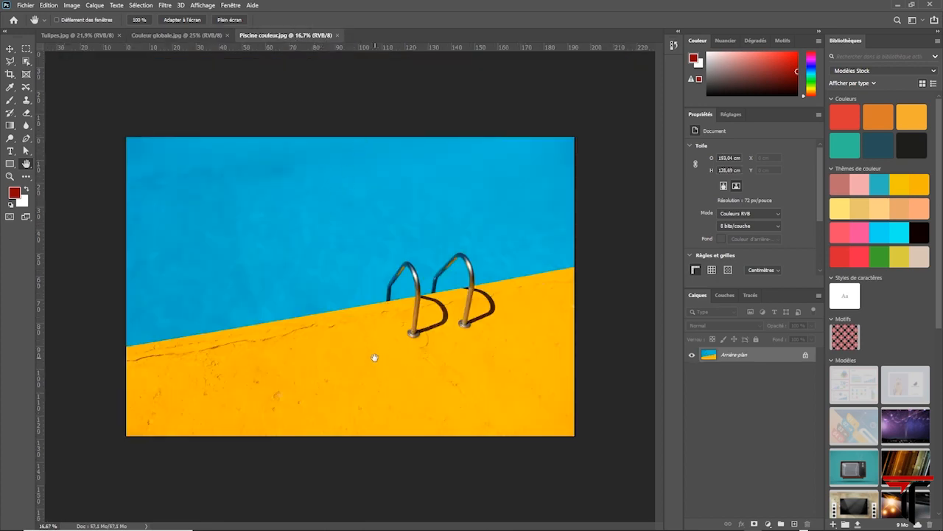
click(53, 36)
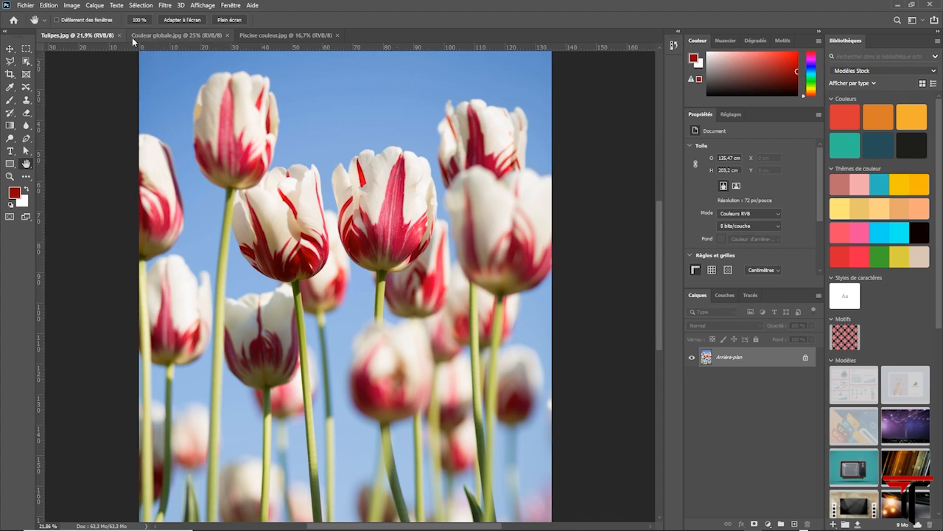
Step: Start a Teinte/Saturation adjustment on the tulips photo, set the global Saturation to -14 and compare it with the original
click(73, 6)
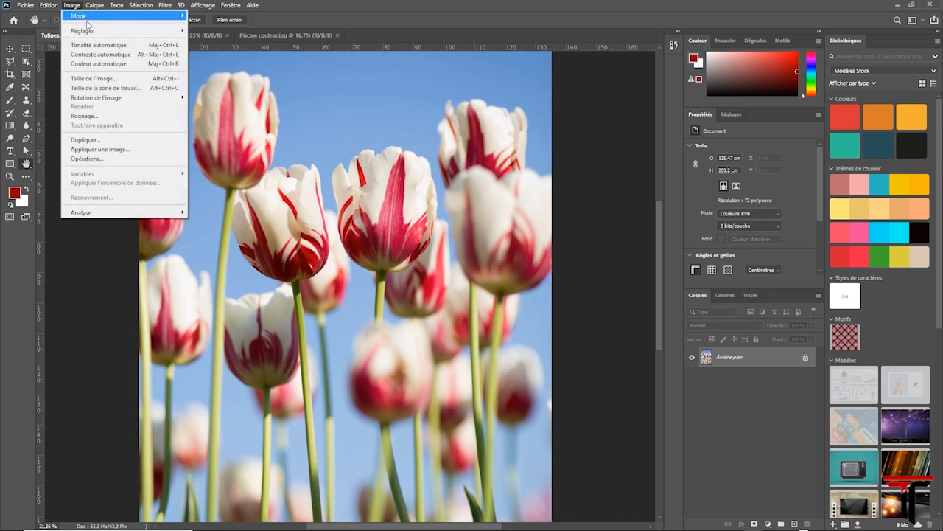
mouse_move(81, 30)
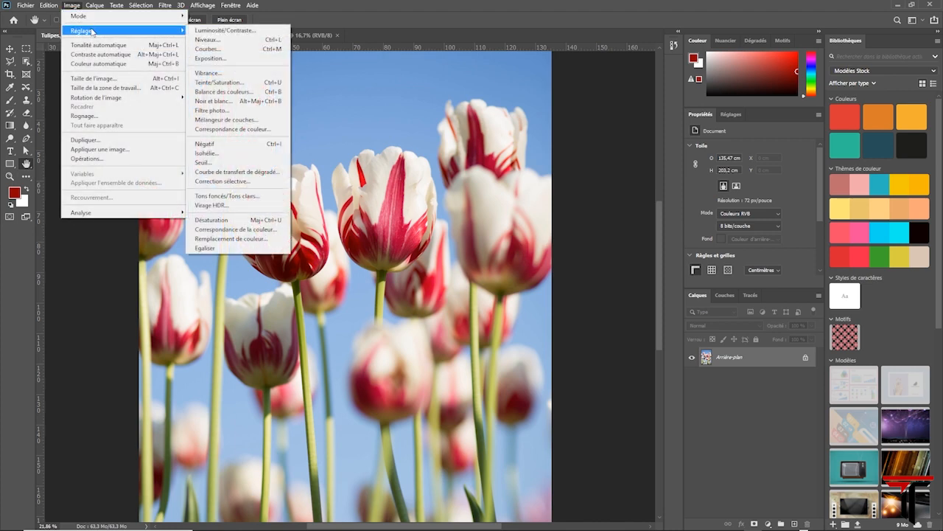
click(287, 83)
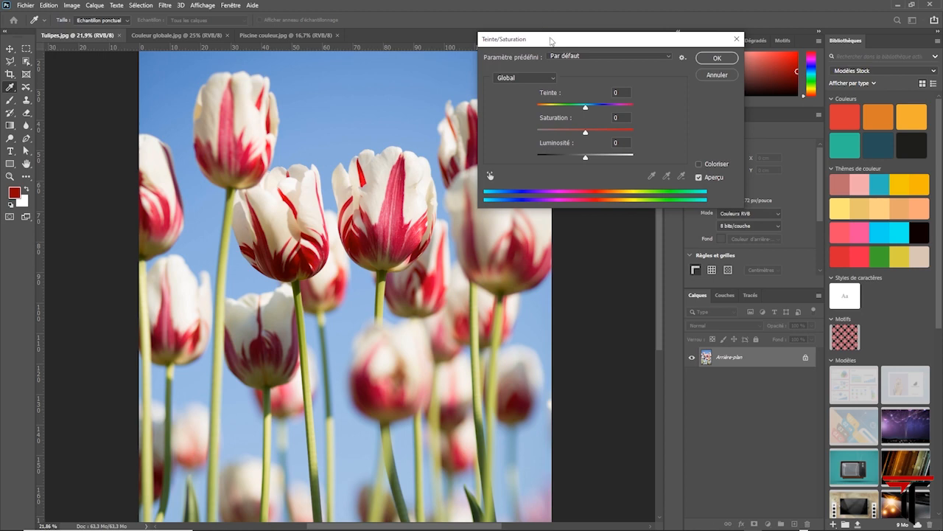
drag(554, 39, 472, 39)
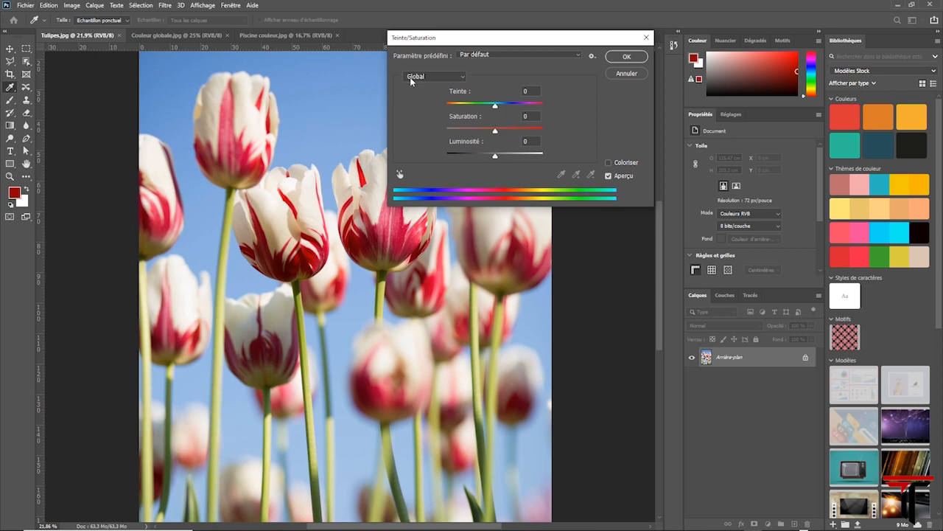
drag(453, 39, 457, 36)
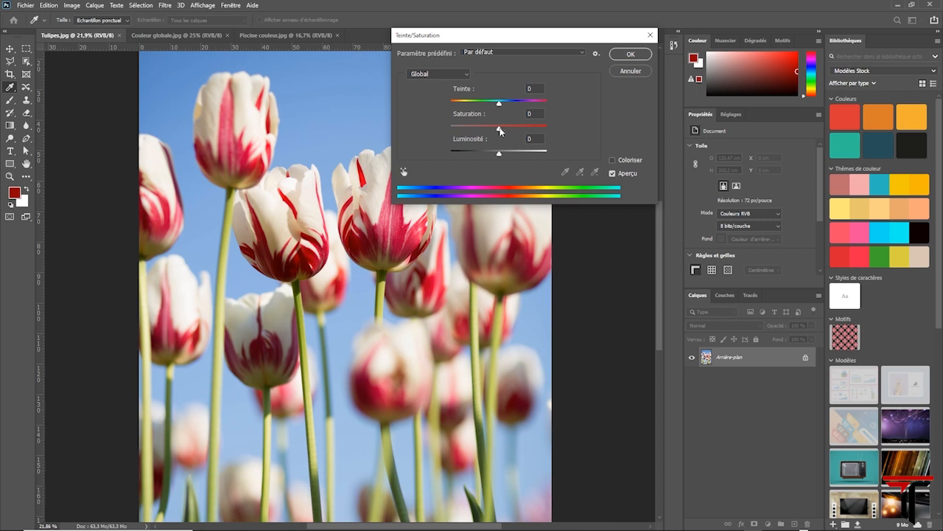
drag(499, 129, 492, 130)
click(612, 174)
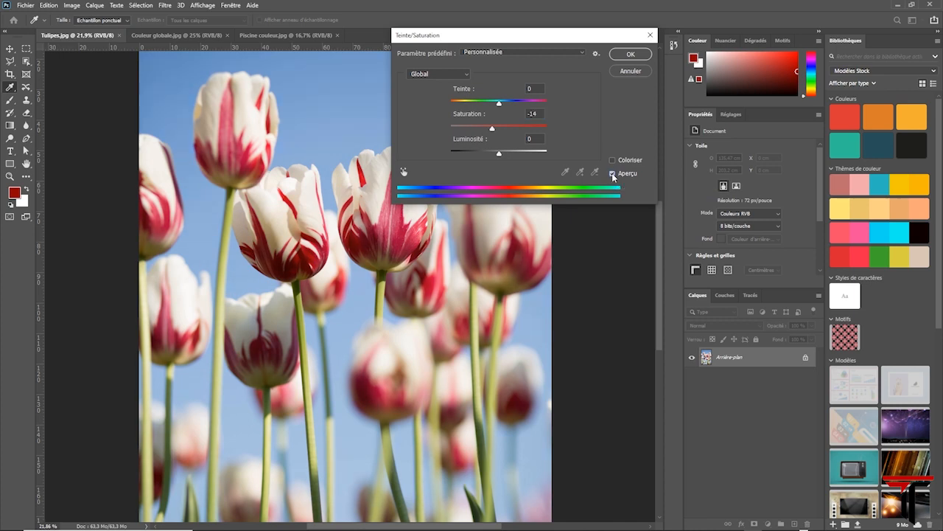
click(613, 175)
Step: Lower the global Saturation to -24 and on to -44, toggling the preview to compare with the original tulips
drag(493, 129, 487, 129)
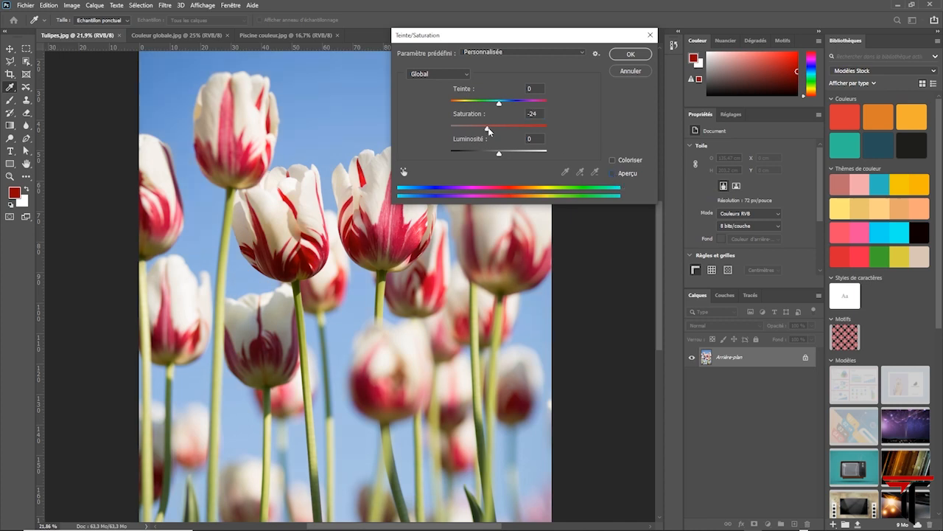
click(612, 174)
click(614, 175)
click(615, 175)
drag(492, 130, 478, 129)
click(613, 175)
click(613, 174)
click(613, 175)
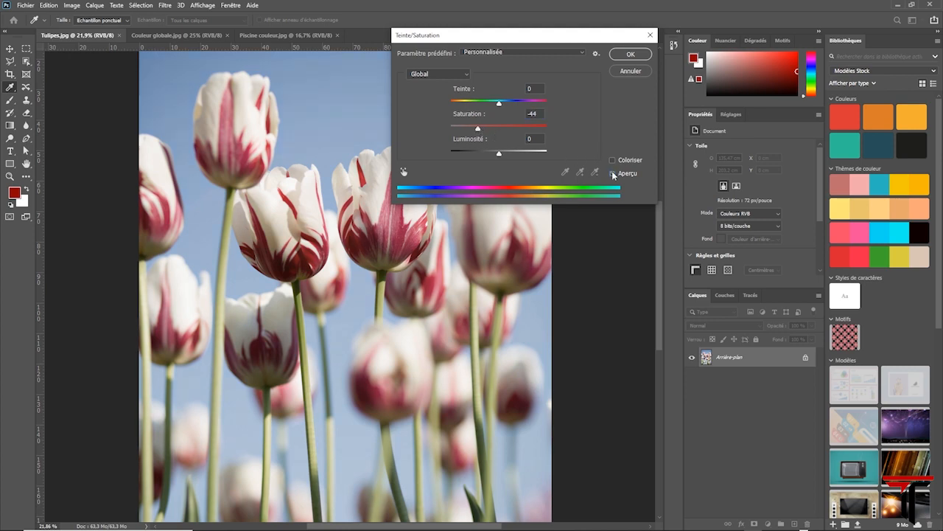
click(614, 174)
Step: Reduce the global Saturation to -100 for a black-and-white image, and reset it to 0
drag(478, 129, 474, 130)
click(613, 174)
click(613, 174)
drag(471, 130, 446, 126)
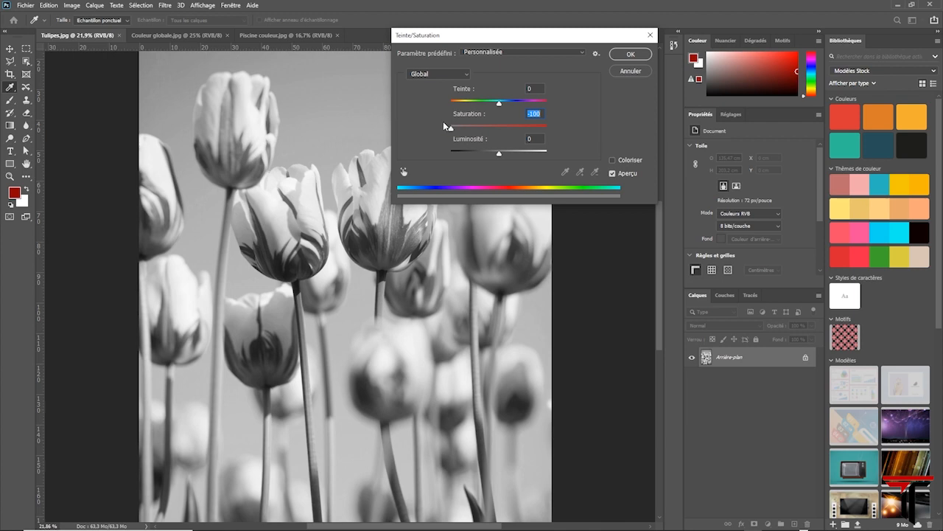
mouse_move(449, 126)
mouse_down()
mouse_move(489, 126)
mouse_move(449, 125)
mouse_up()
text(0)
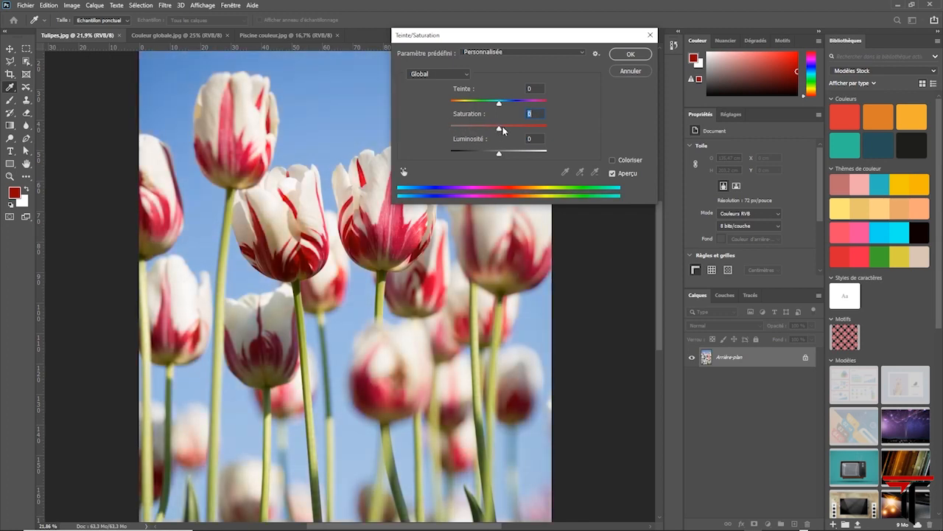
Step: Raise the global Saturation to +29 and on to +39, comparing the tulips with and without the preview
drag(502, 129, 505, 129)
drag(505, 130, 513, 129)
click(615, 174)
click(615, 174)
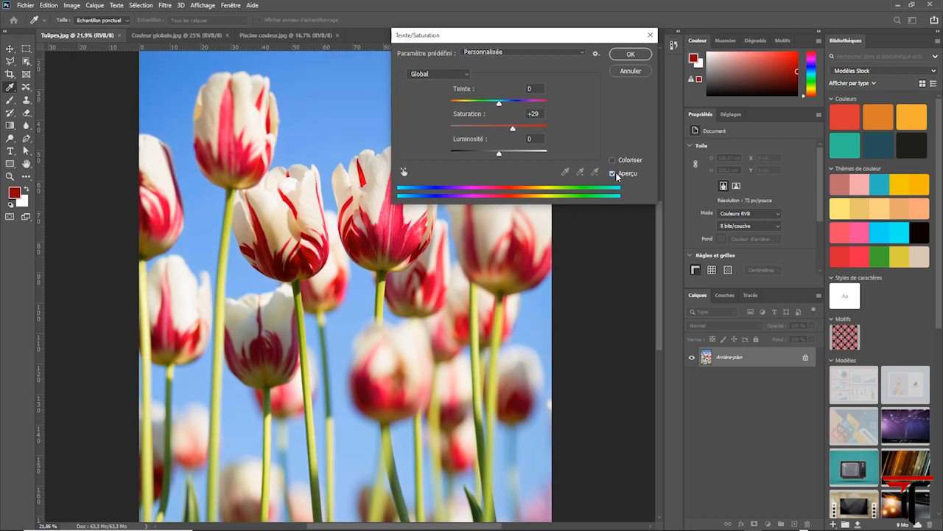
drag(512, 130, 516, 131)
drag(518, 130, 518, 130)
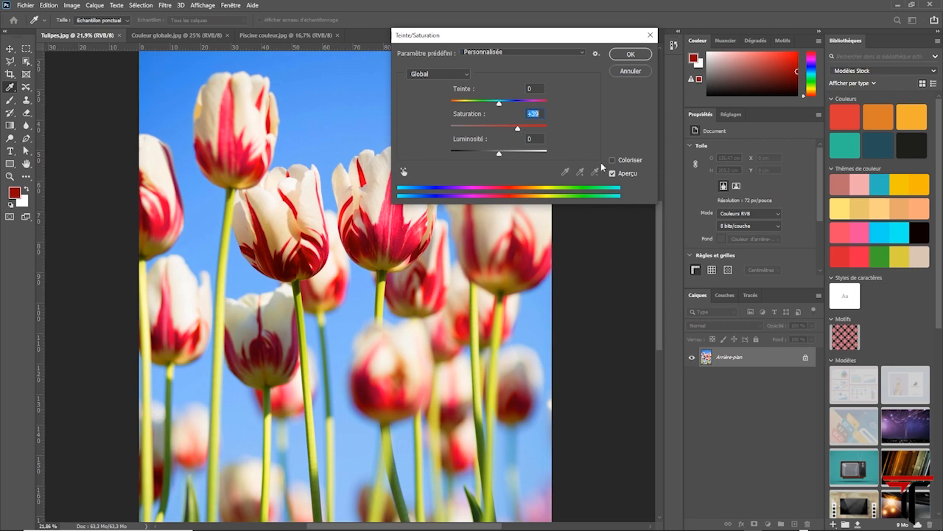
click(613, 173)
click(613, 173)
Step: Try strong global Saturation values of +72 and +51 on the tulips, and return it to 0
drag(519, 130, 534, 126)
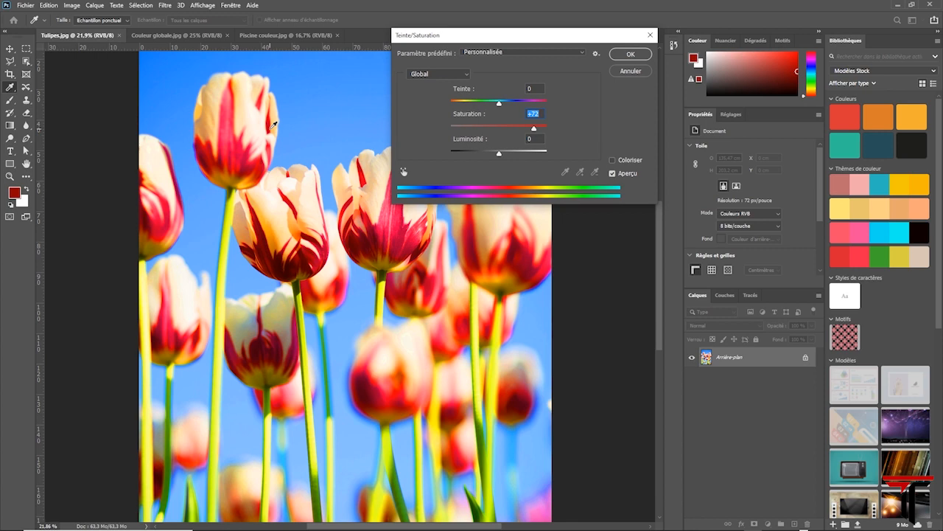
click(524, 129)
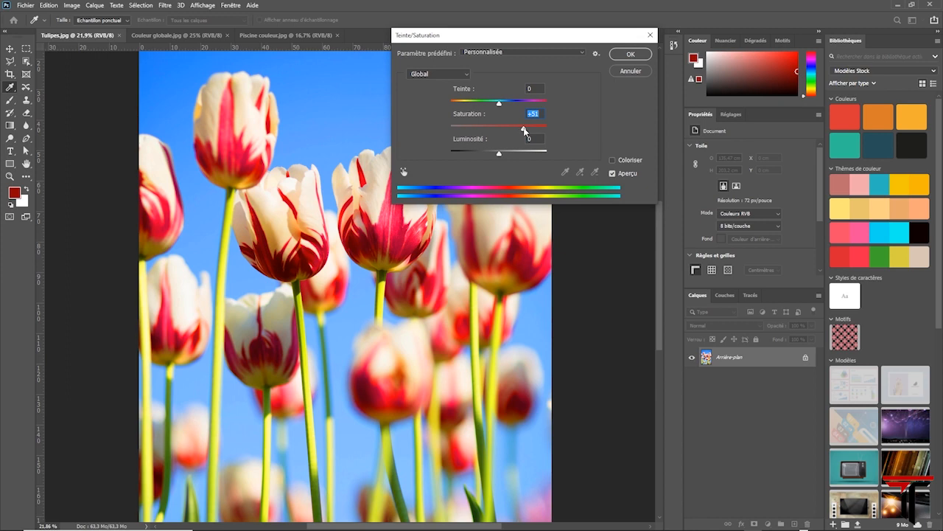
drag(524, 129, 499, 130)
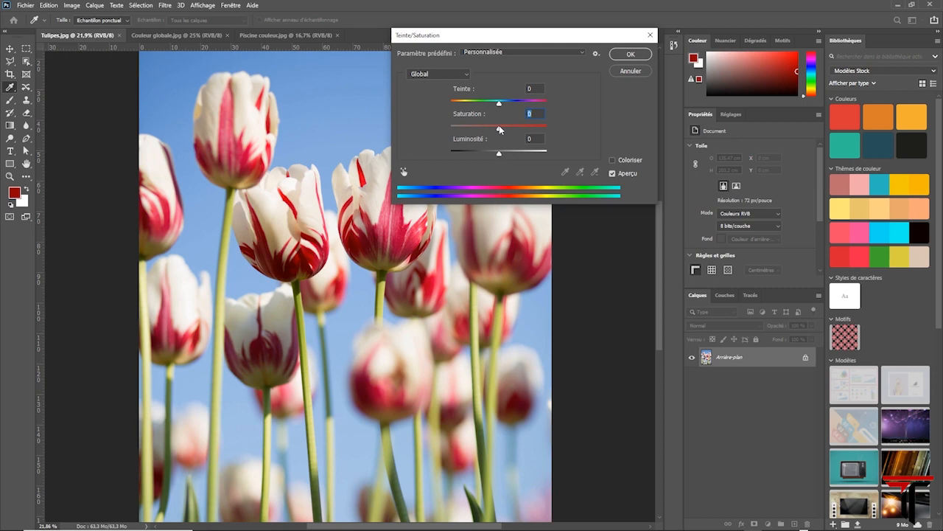
Step: Move the Teinte/Saturation dialog off the tulips and restrict the adjustment to the Rouges colour range
drag(479, 36, 539, 40)
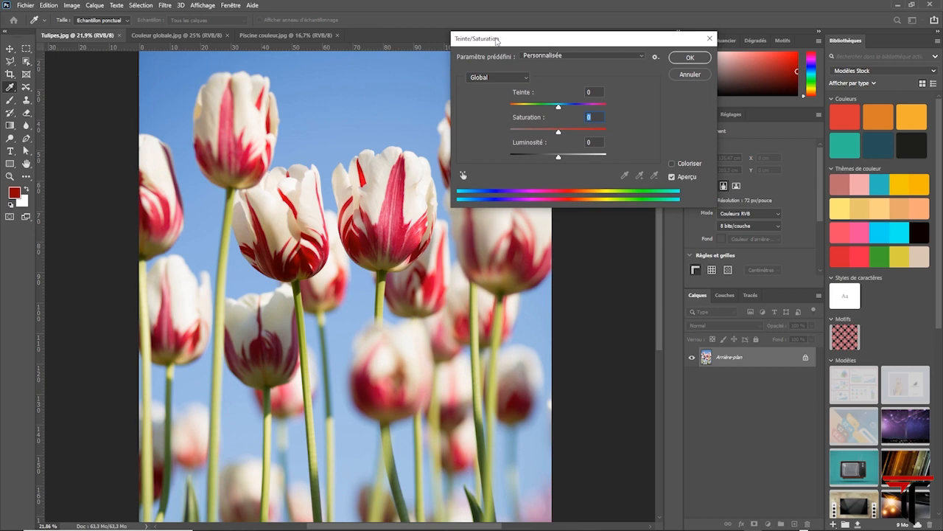
click(524, 75)
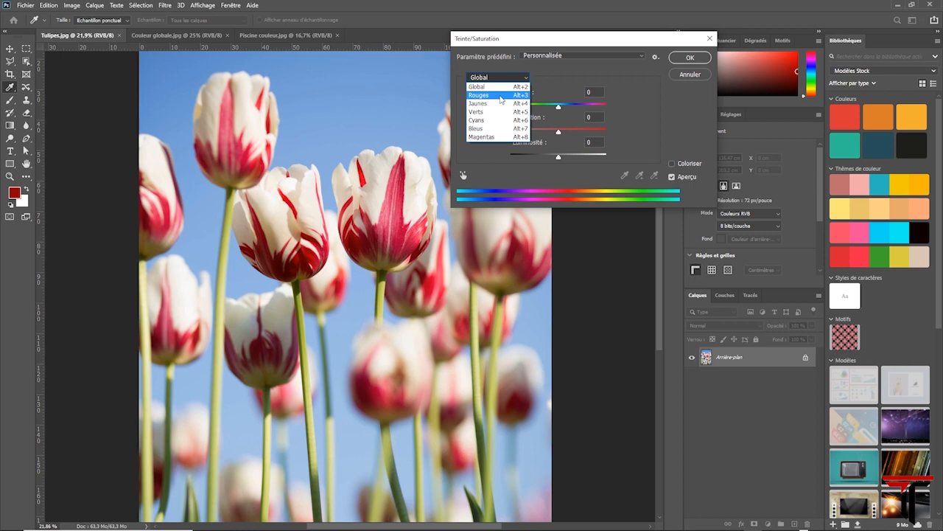
click(565, 68)
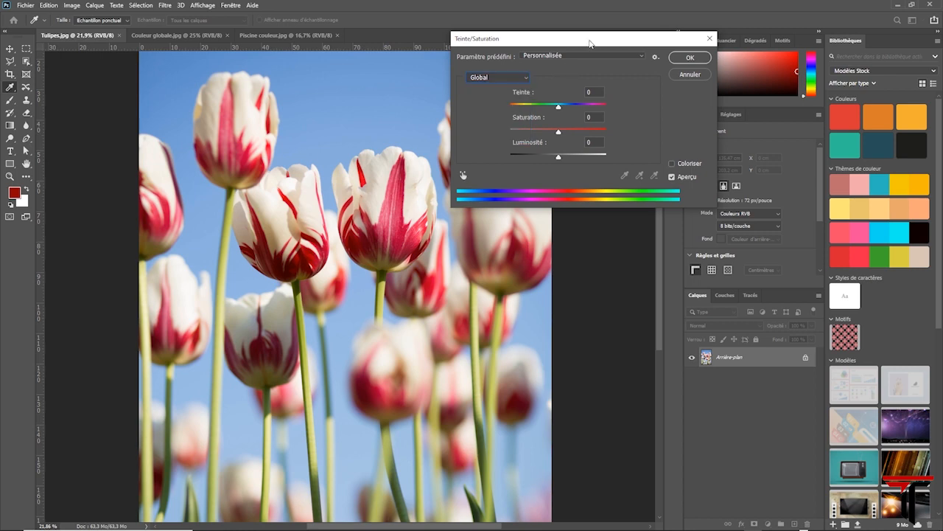
drag(591, 42, 681, 68)
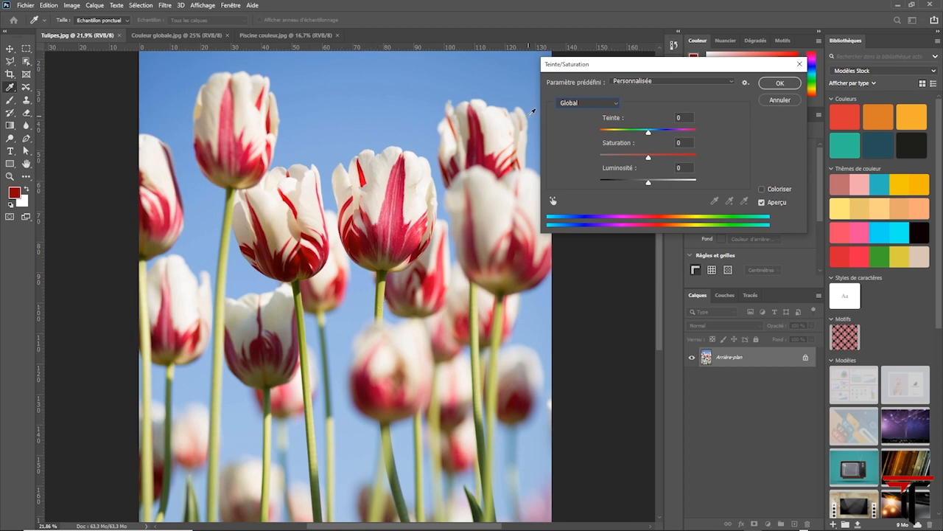
drag(600, 63, 558, 59)
click(544, 96)
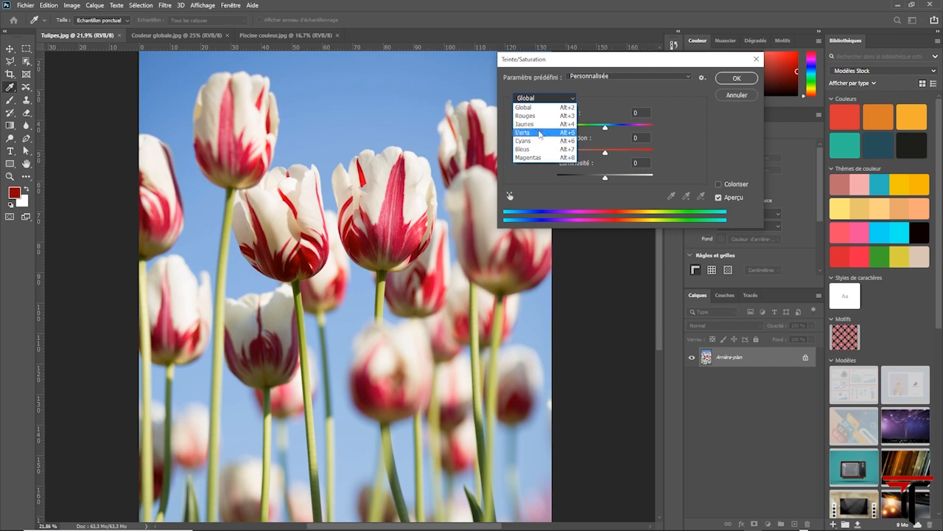
click(539, 117)
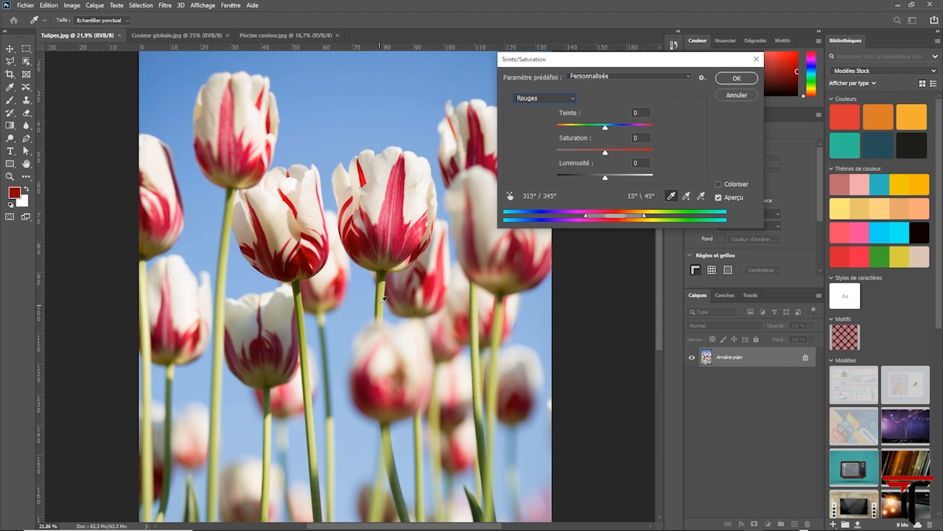
drag(616, 61, 619, 56)
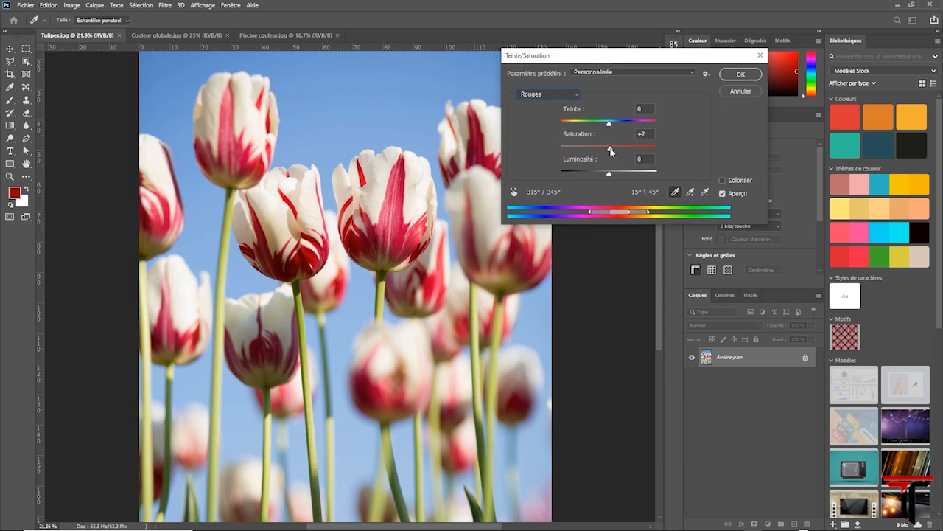
Step: Try a Saturation of -27 and a Luminosité of -45 on the Rouges, and cancel the adjustment
mouse_move(610, 151)
mouse_down()
mouse_move(577, 151)
mouse_move(639, 149)
mouse_move(595, 146)
mouse_up()
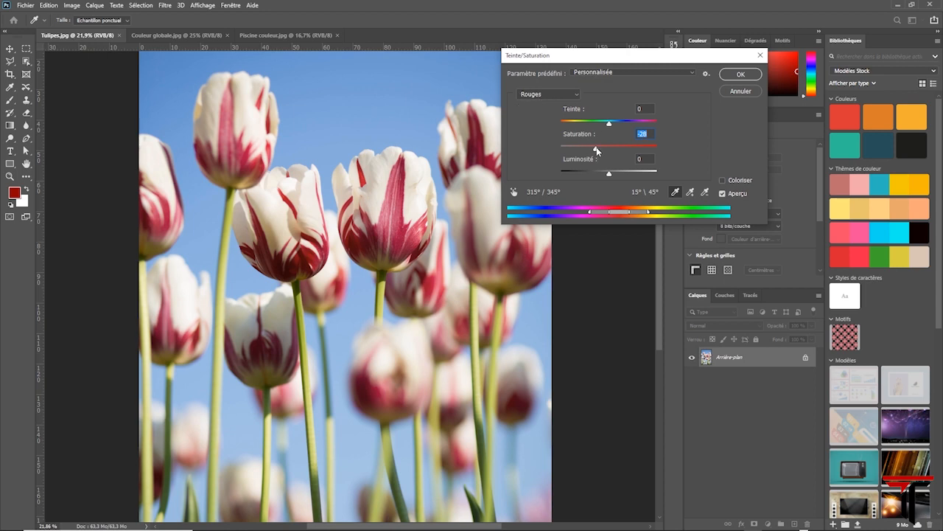
mouse_move(596, 147)
mouse_down()
mouse_move(614, 149)
mouse_move(596, 147)
mouse_up()
mouse_move(610, 176)
mouse_down()
mouse_move(631, 173)
mouse_move(585, 175)
mouse_move(616, 171)
mouse_move(606, 172)
mouse_up()
drag(608, 174, 588, 172)
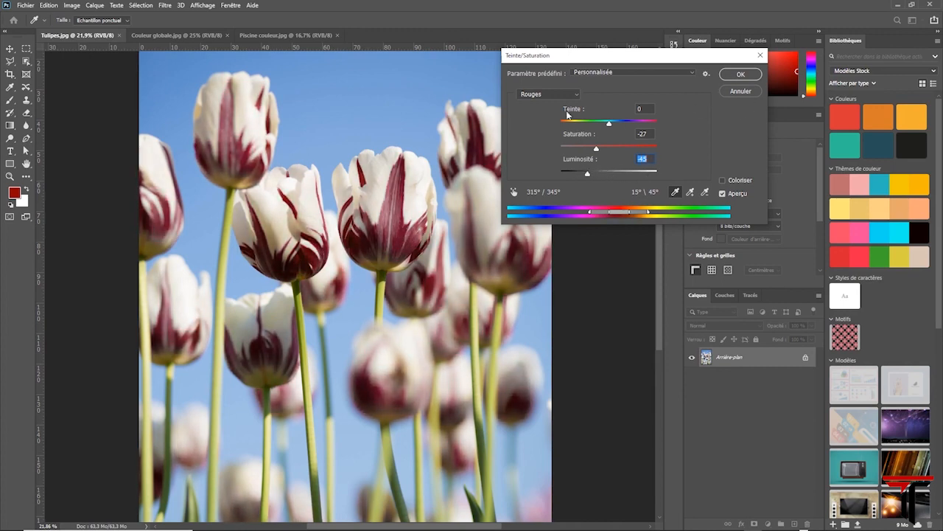
click(750, 92)
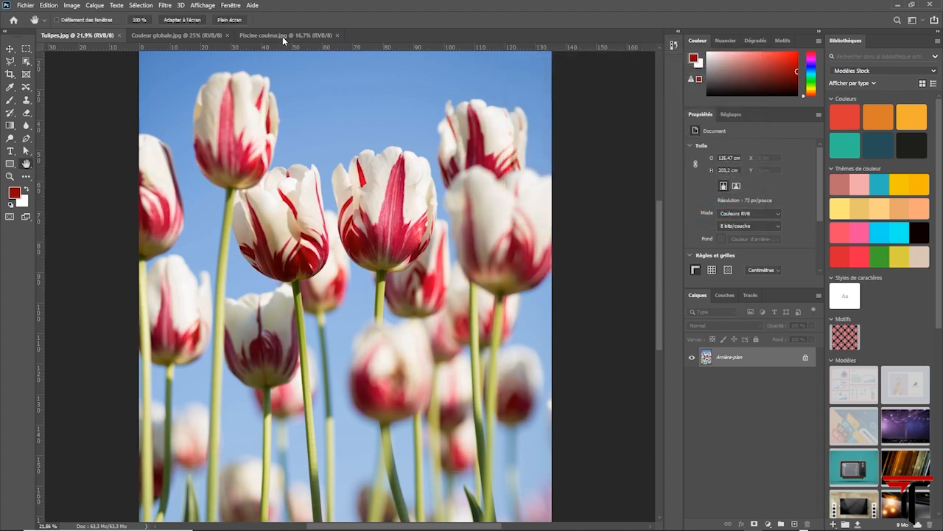
Step: Switch to the Couleur globale.jpg photo, open the Teinte/Saturation adjustment and shift its dialog aside
click(180, 36)
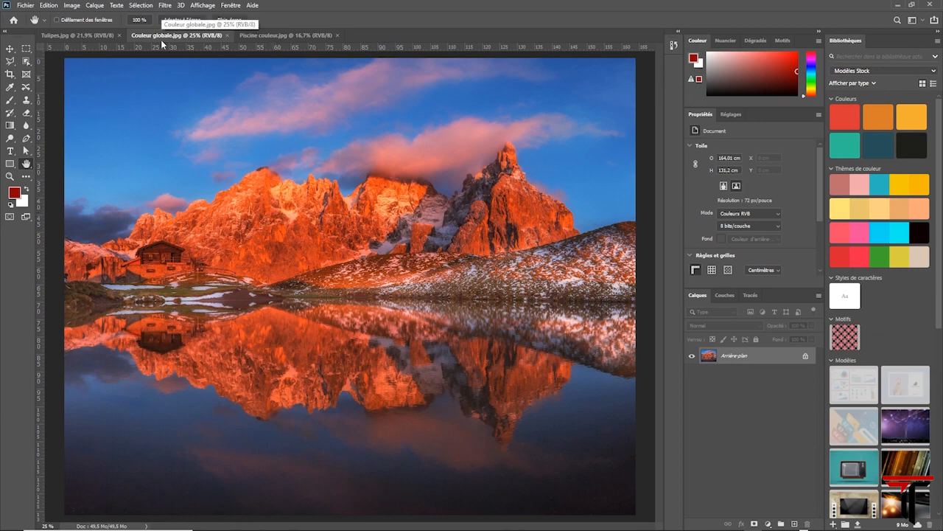
click(72, 5)
mouse_move(84, 30)
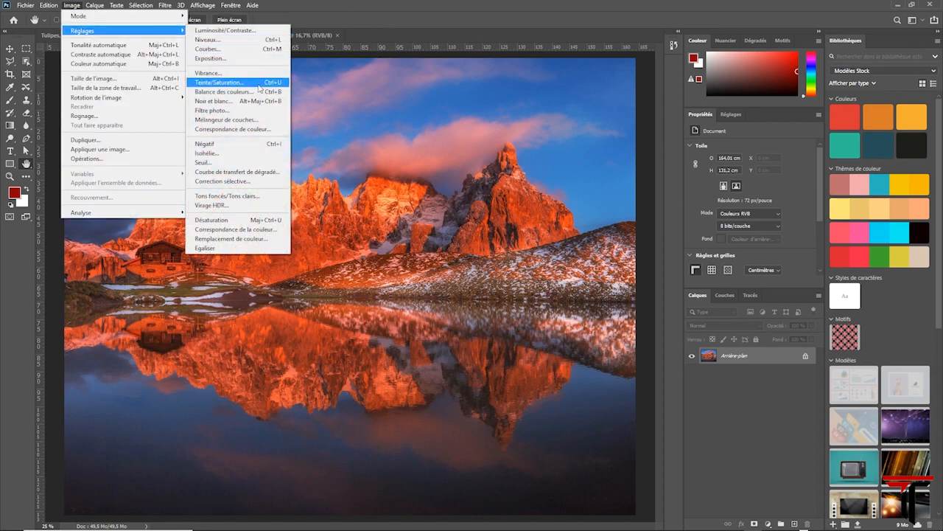
click(258, 82)
drag(584, 59, 597, 57)
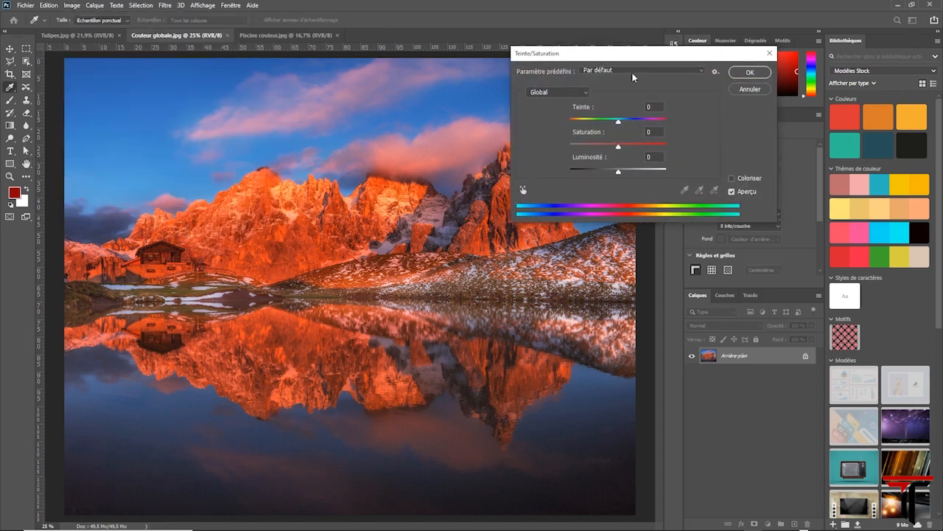
Step: Keep the adjustment on the Global range, try a Saturation change on the mountain photo, and return it to 0
click(583, 93)
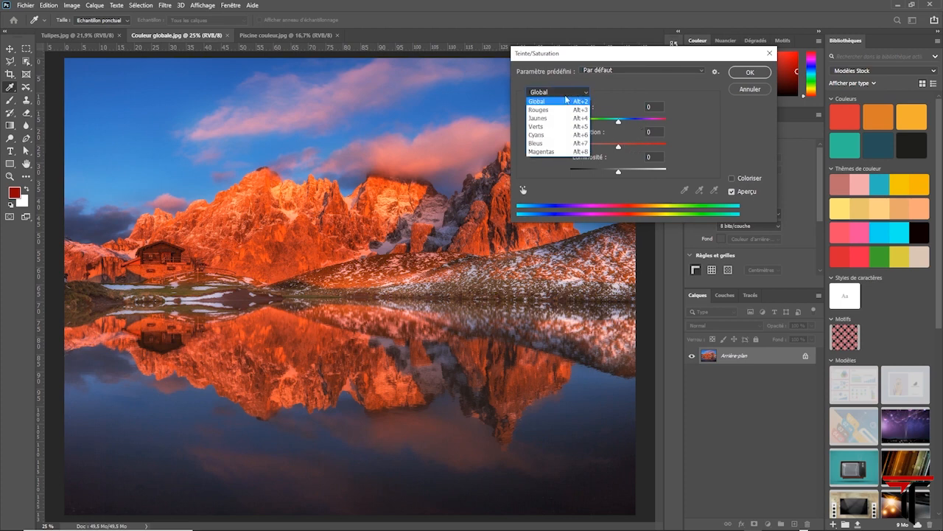
click(620, 137)
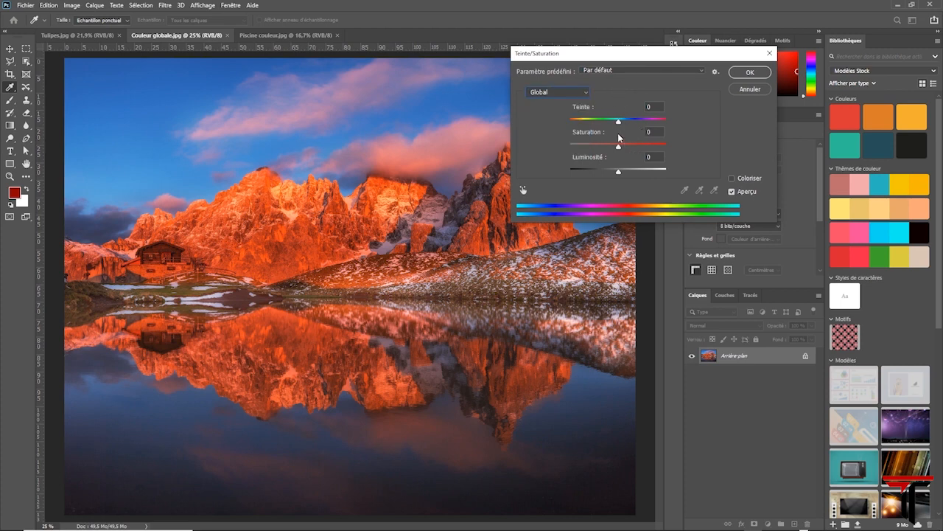
mouse_move(619, 149)
mouse_down()
mouse_move(591, 149)
mouse_move(638, 148)
mouse_move(618, 147)
mouse_up()
Step: Restrict the adjustment to the Rouges, try Saturation and Luminosité changes on the mountains, and cancel the adjustment
click(586, 94)
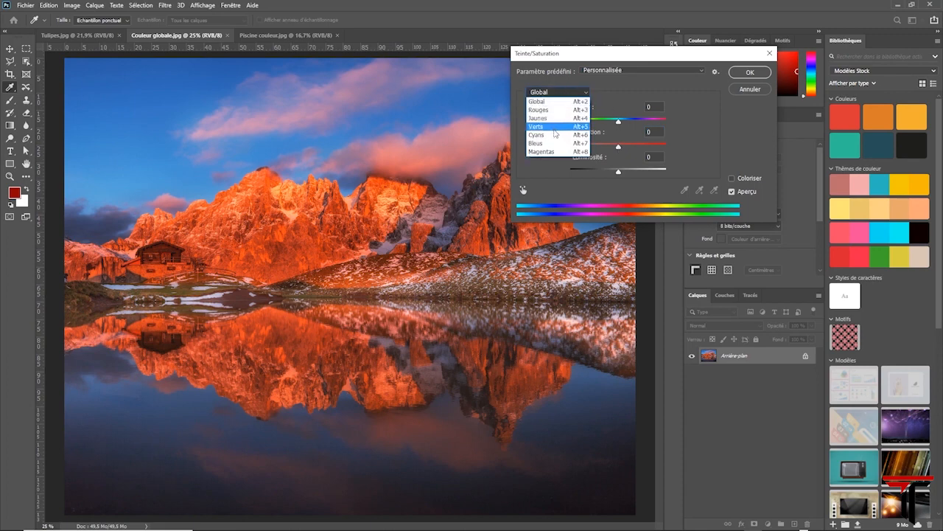
click(559, 110)
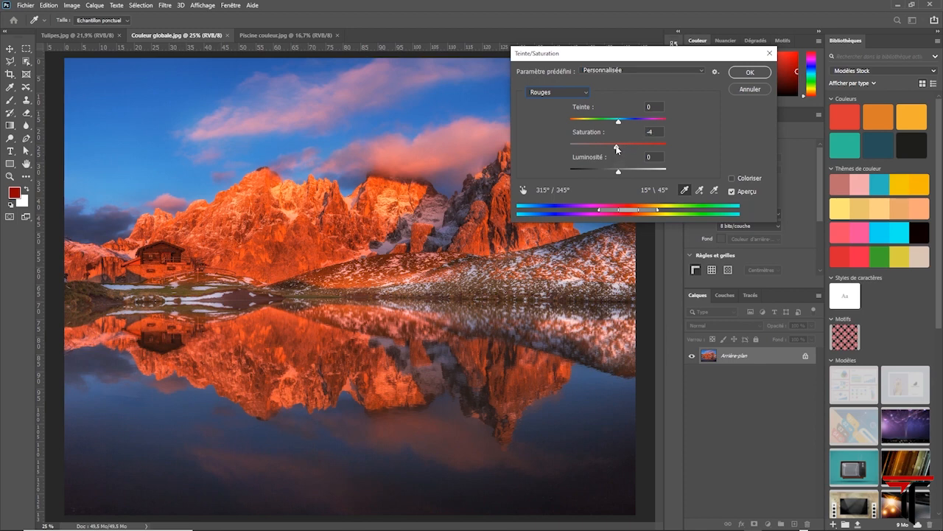
drag(617, 148, 620, 173)
mouse_move(619, 174)
mouse_down()
mouse_move(631, 174)
mouse_move(620, 171)
mouse_up()
mouse_move(611, 144)
mouse_down()
mouse_move(631, 147)
mouse_move(608, 144)
mouse_up()
key(Return)
Step: Switch to the Piscine couleur.jpg photo, open the Teinte/Saturation adjustment and move its dialog off the pool
click(288, 35)
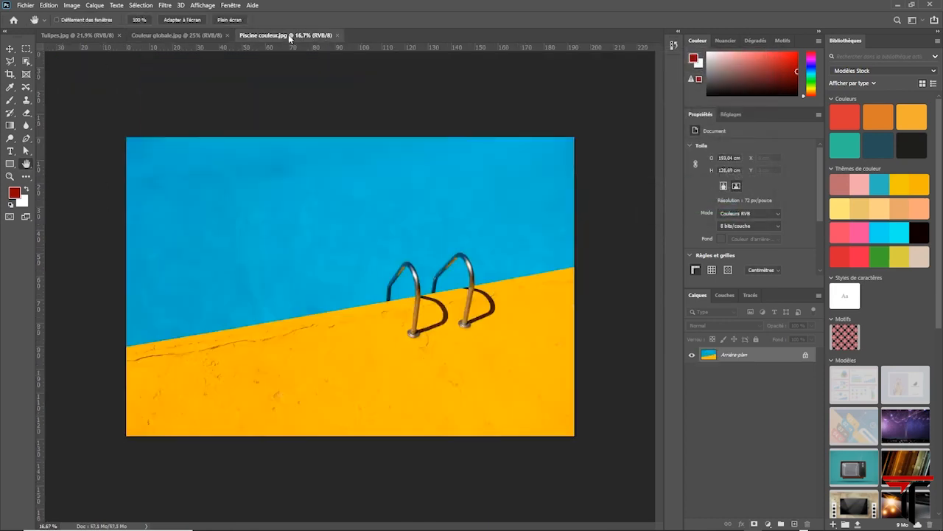
click(71, 6)
mouse_move(87, 31)
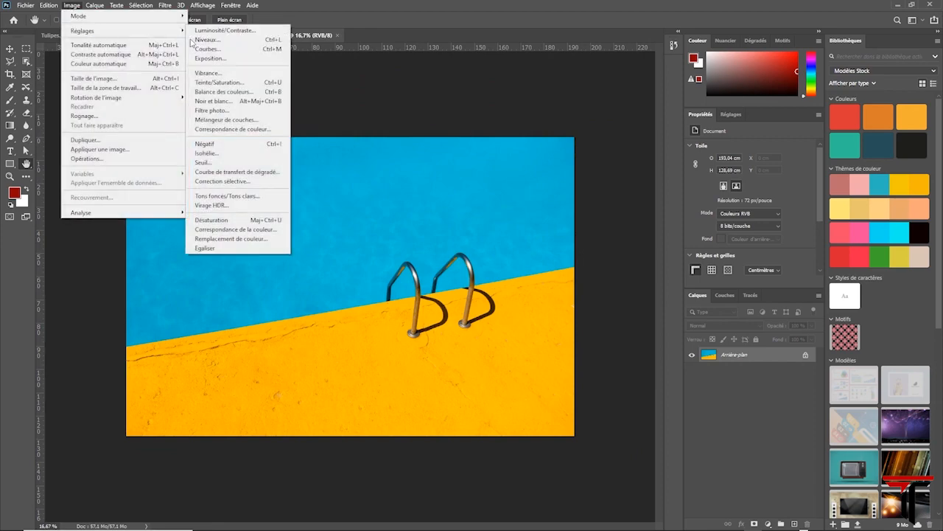
click(256, 87)
drag(581, 56, 598, 56)
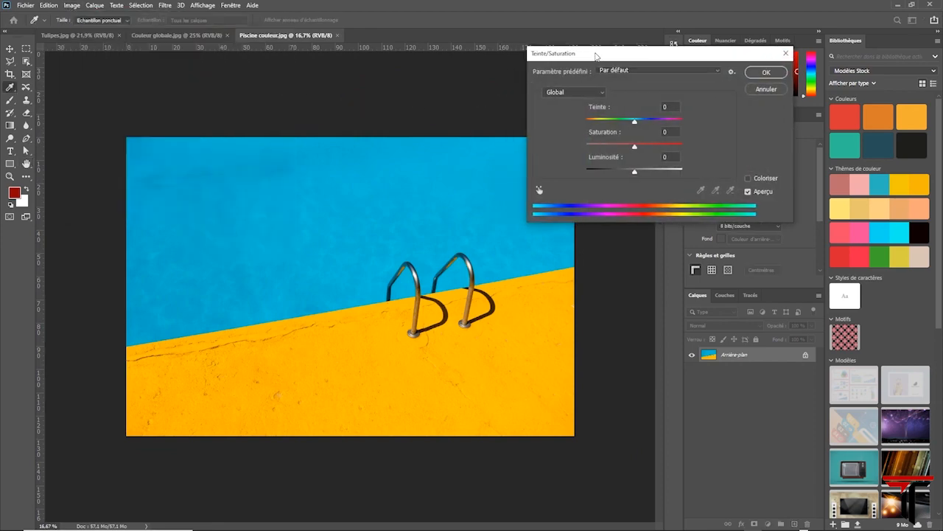
Step: Restrict the adjustment to the Cyans and set their Saturation to +1 and Luminosité to -1
click(600, 92)
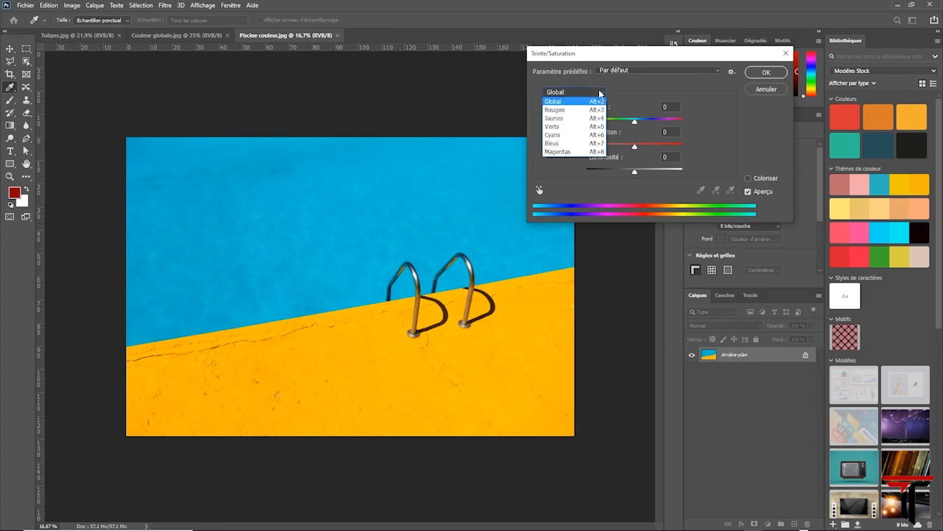
click(586, 137)
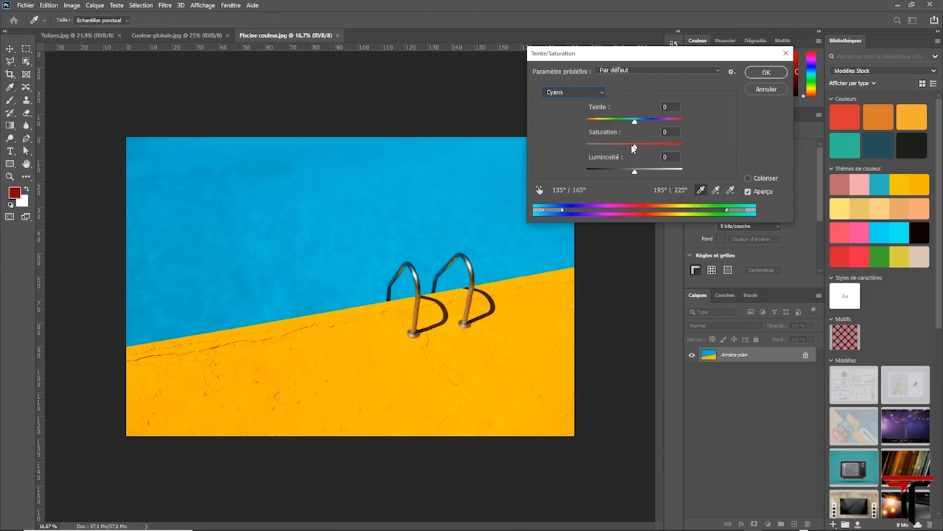
drag(635, 147, 633, 174)
Step: Set the Saturation of the Jaunes to -21 and apply the Teinte/Saturation adjustment to the pool photo
click(591, 92)
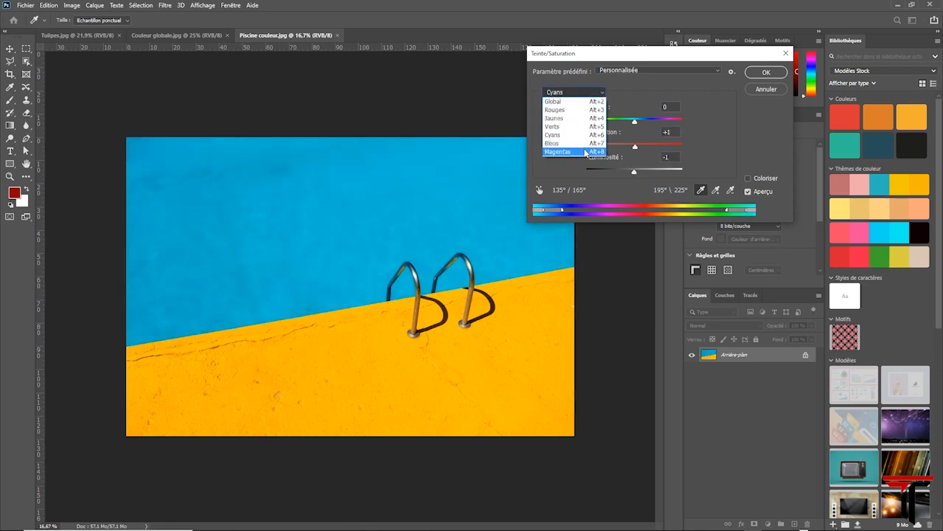
click(587, 118)
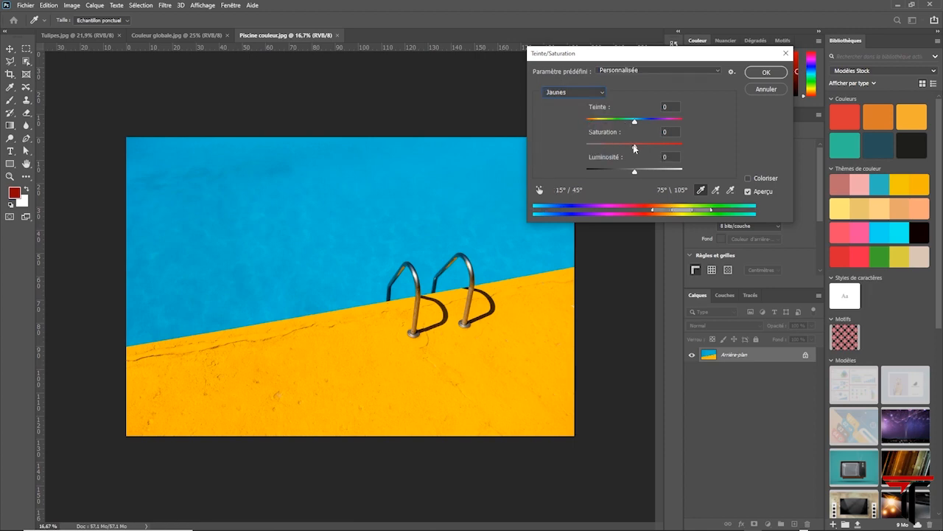
drag(635, 148, 626, 148)
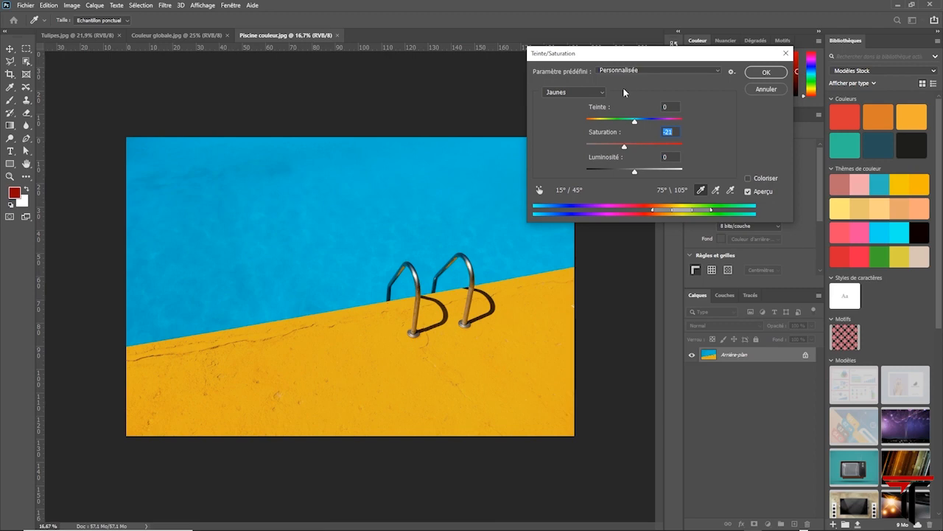
click(769, 73)
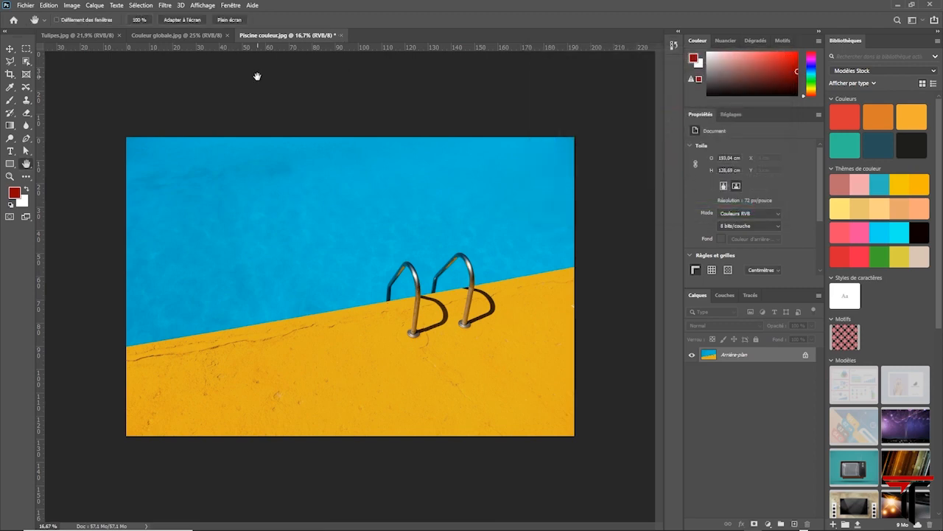